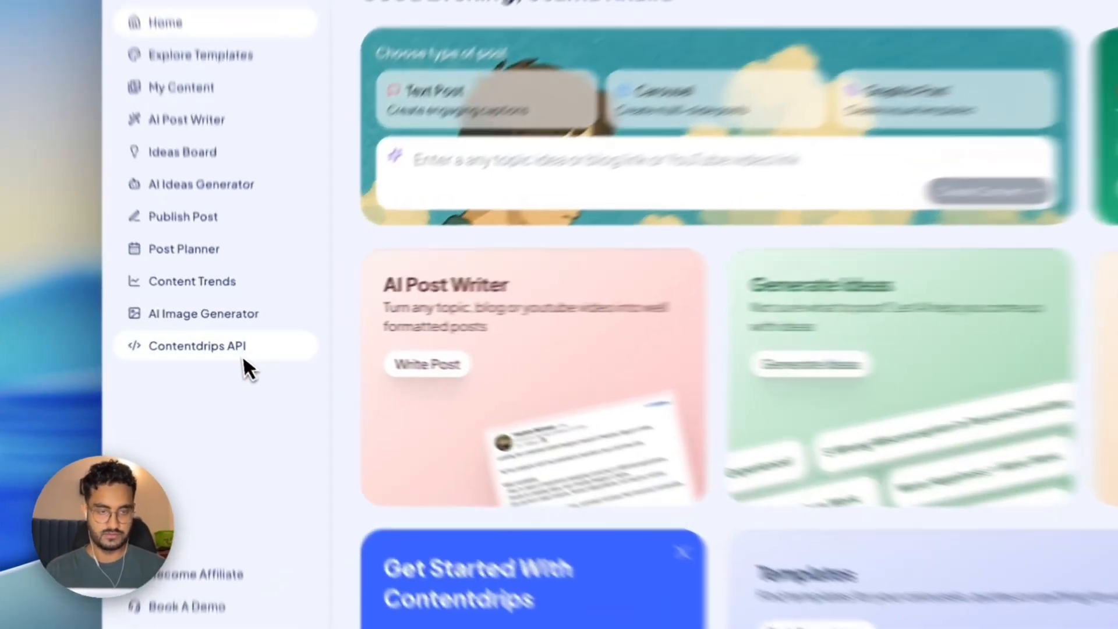
# Step: Look over the plans in the Contentdrips API section and copy the existing "testing" API key
pyautogui.click(226, 343)
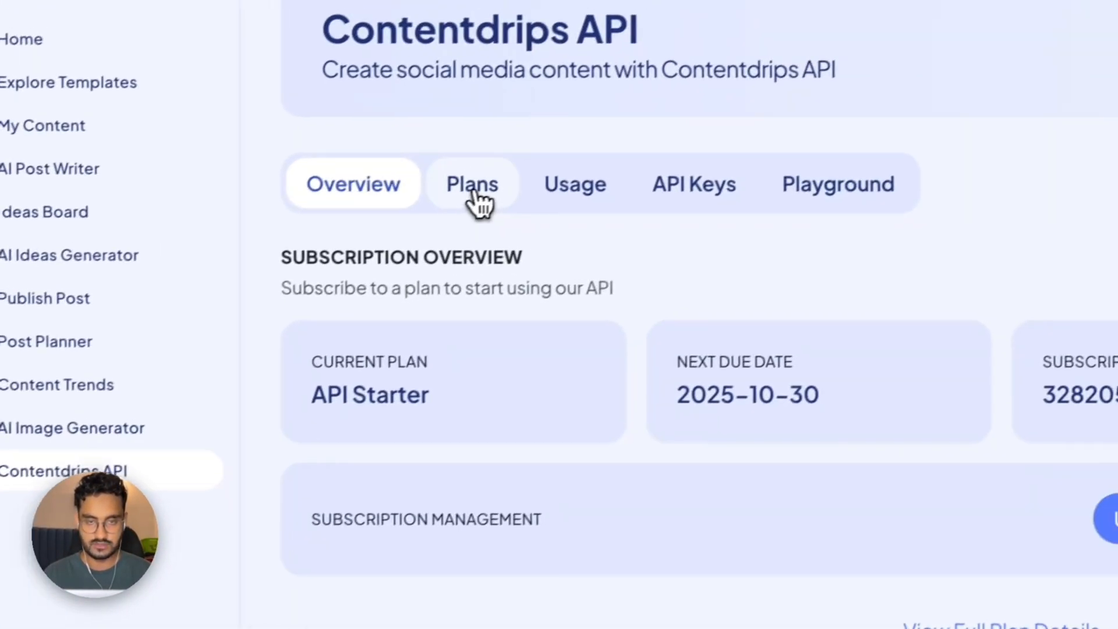
pyautogui.click(589, 139)
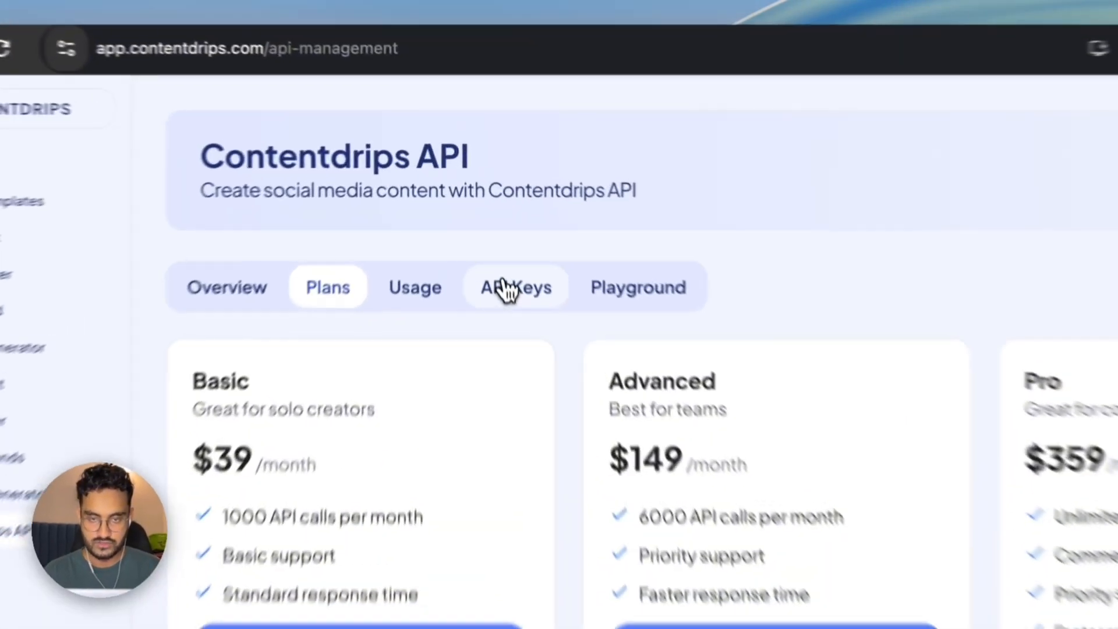
pyautogui.click(487, 210)
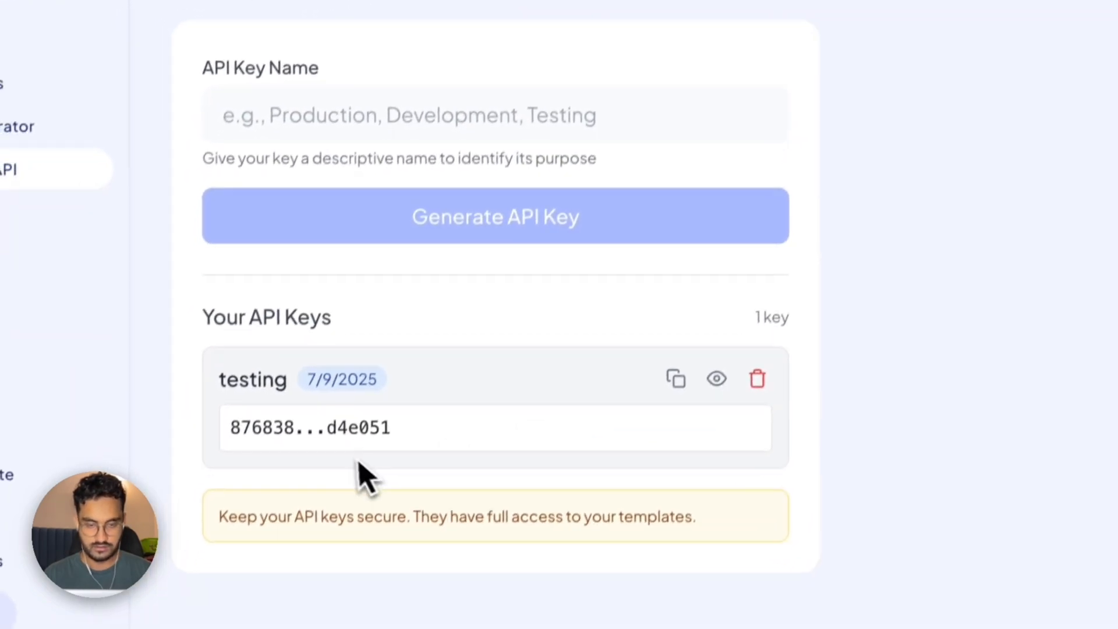
pyautogui.click(680, 362)
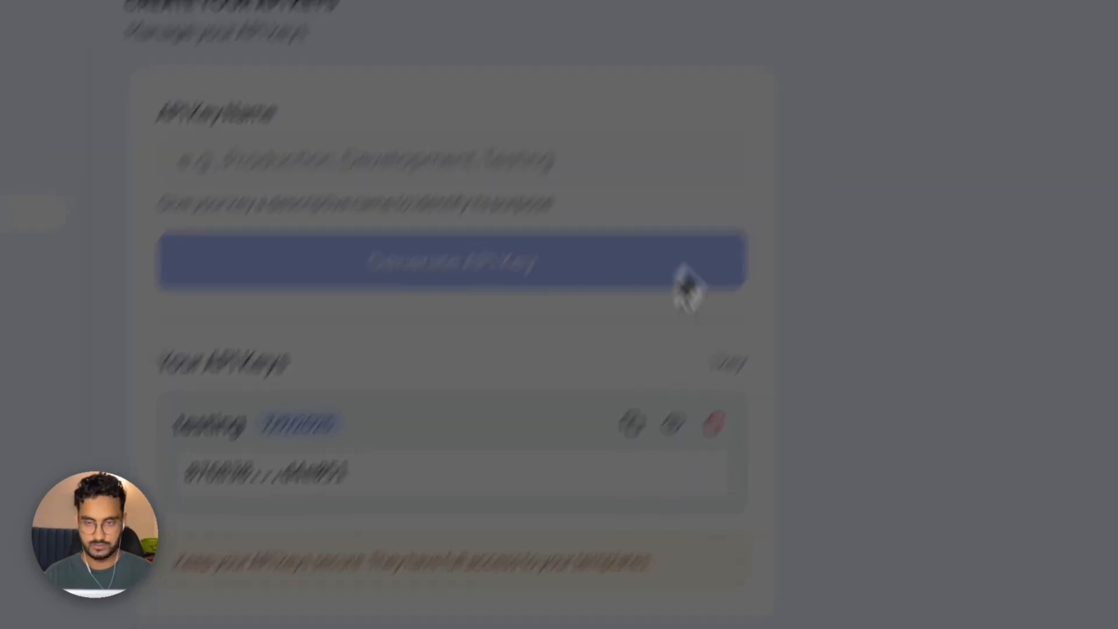
# Step: Open the API Playground and paste the copied API key as the bearer token
pyautogui.click(764, 120)
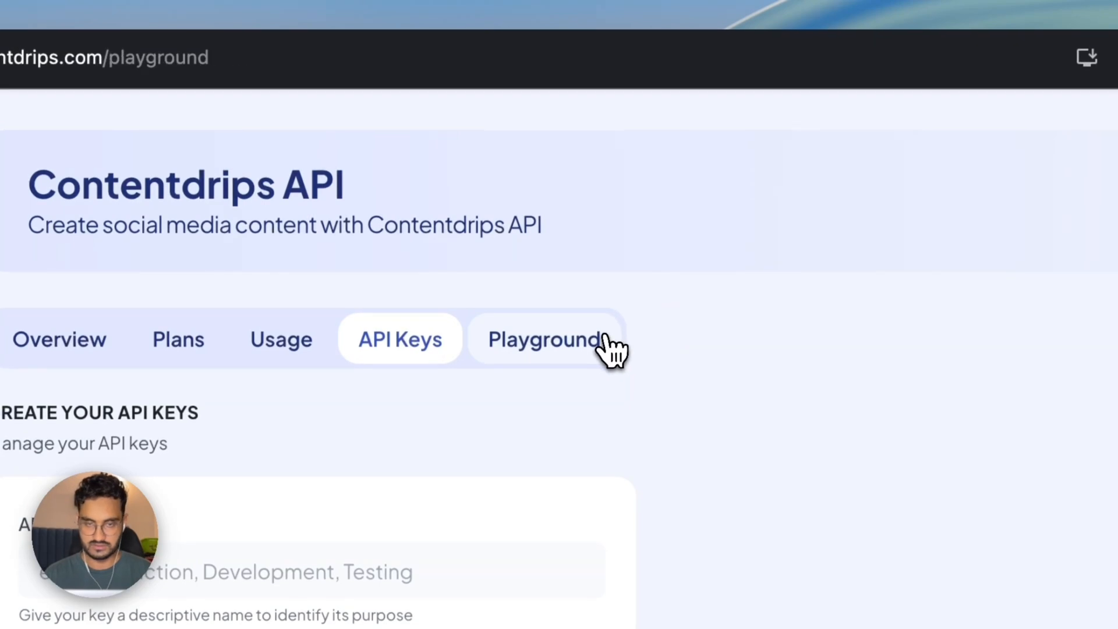
pyautogui.click(608, 349)
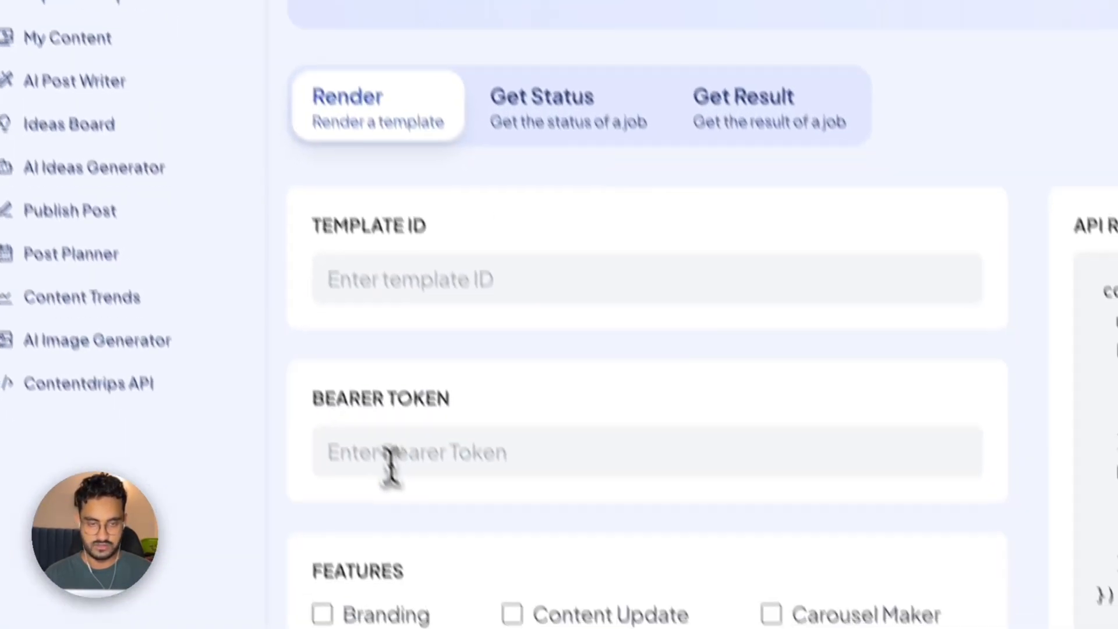
pyautogui.click(390, 460)
pyautogui.hotkey('ctrl', 'v')
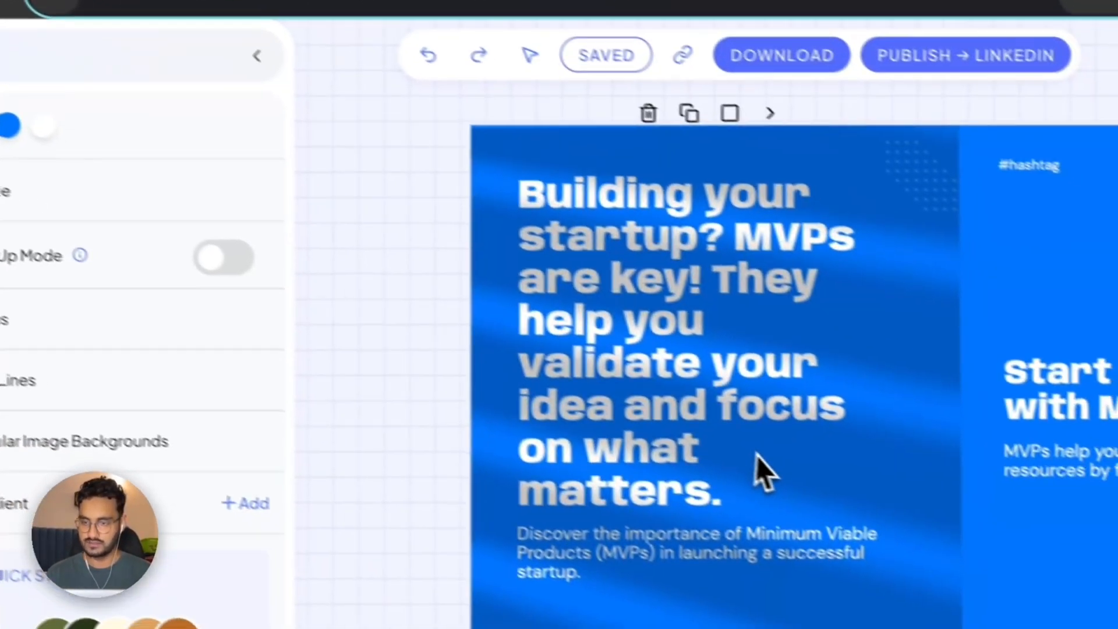
# Step: Browse the IG & LinkedIn Carousel designs in the template library
pyautogui.click(66, 150)
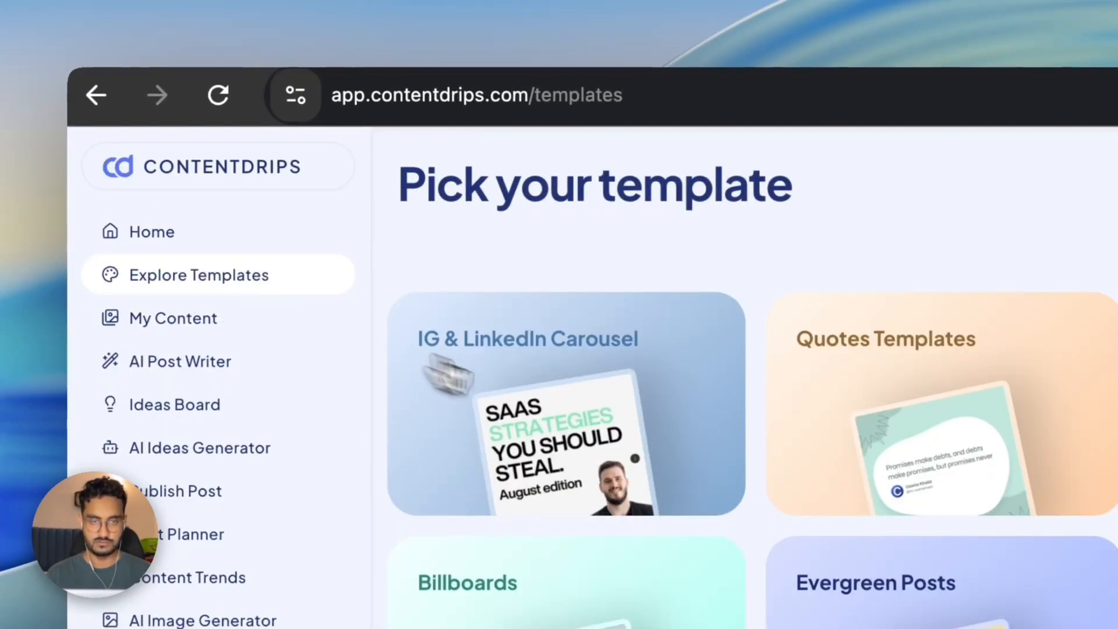
pyautogui.click(448, 375)
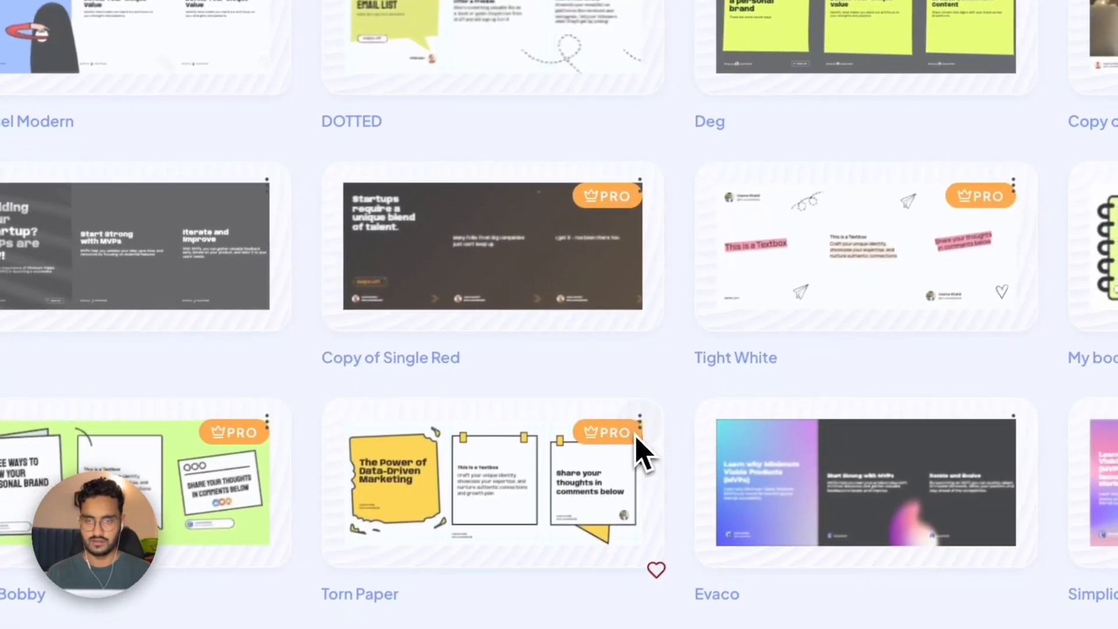
pyautogui.scroll(-3, 635, 449)
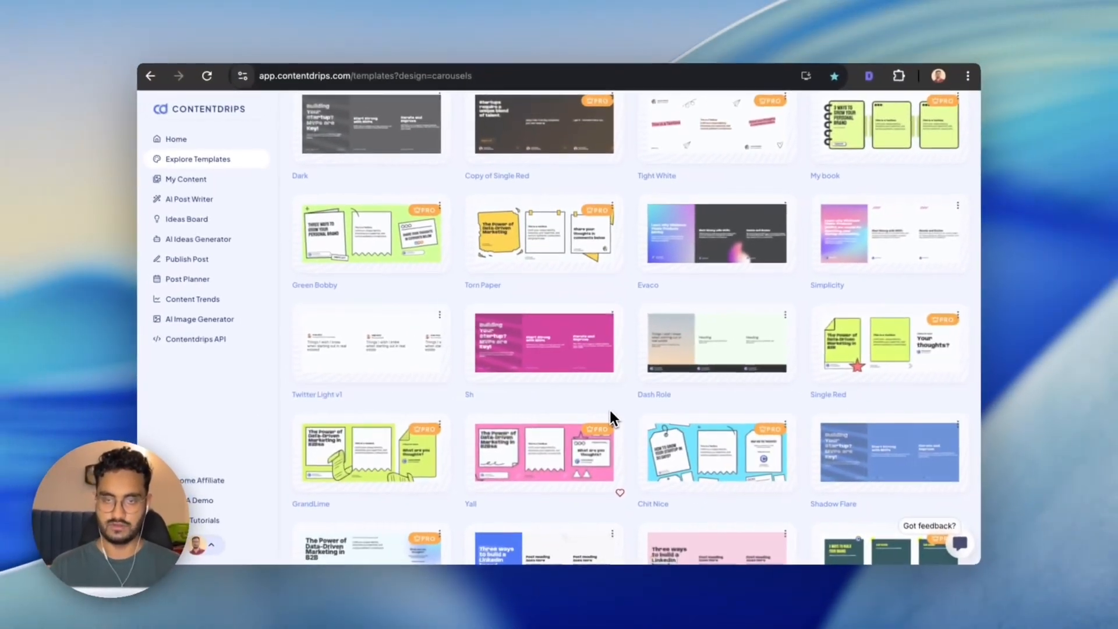
pyautogui.scroll(6, 610, 410)
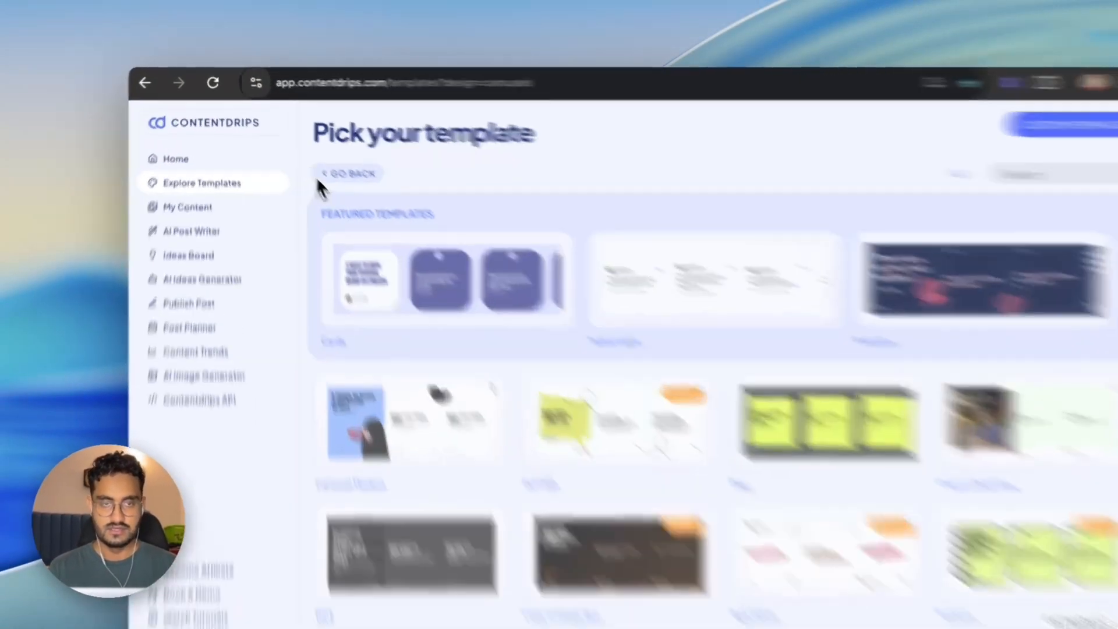
# Step: Browse the Quotes Templates and Tweet Style categories of the template library
pyautogui.click(303, 156)
pyautogui.click(575, 236)
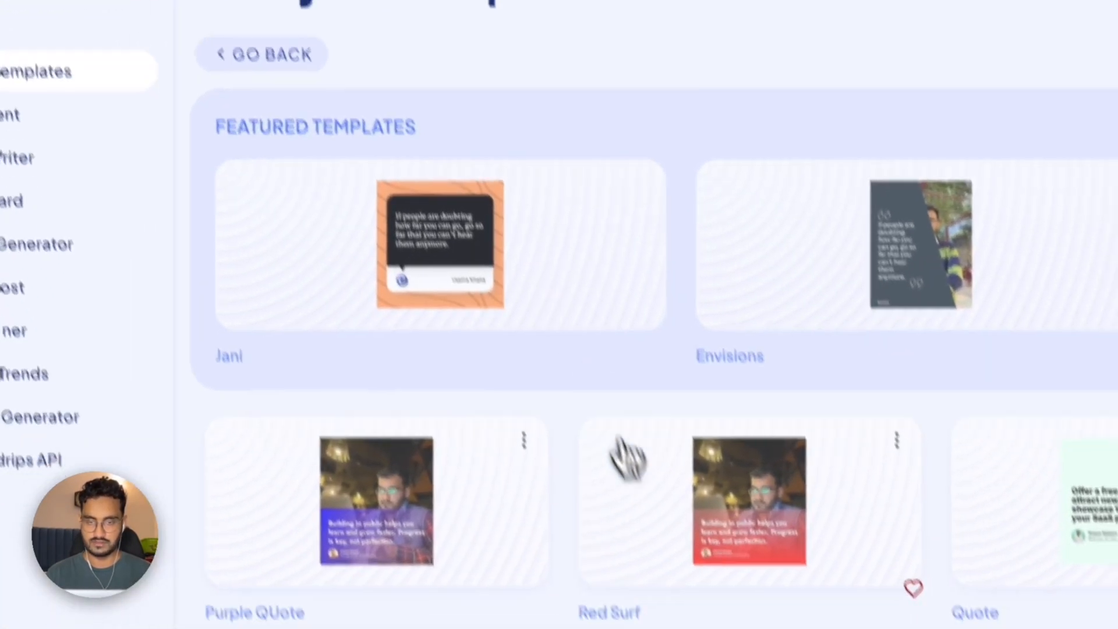
pyautogui.scroll(-3, 628, 473)
pyautogui.scroll(6, 629, 474)
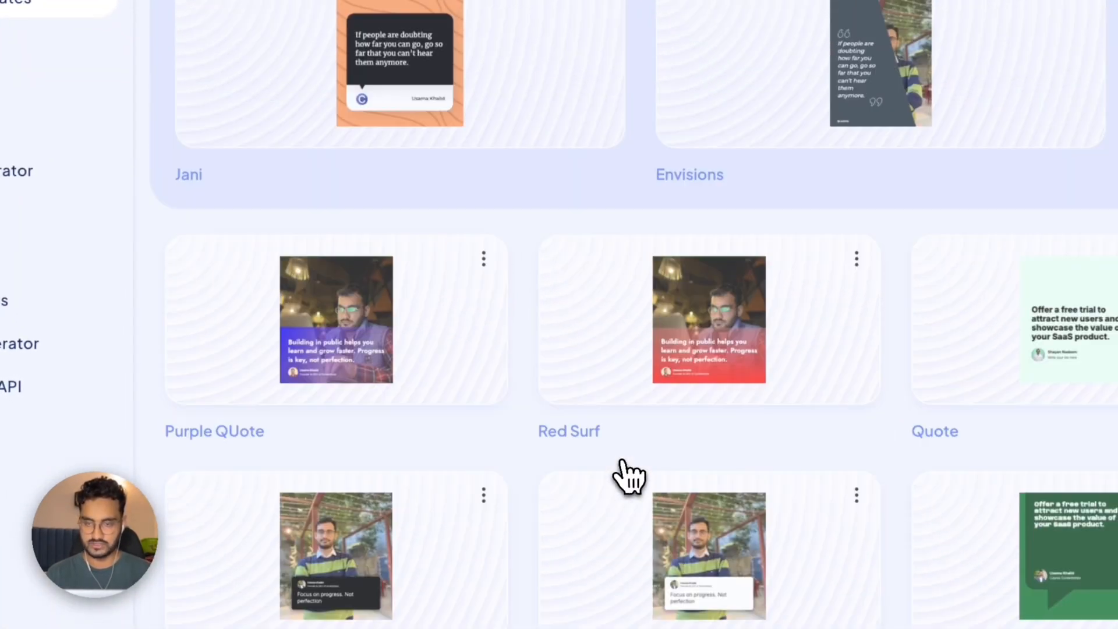
pyautogui.click(307, 105)
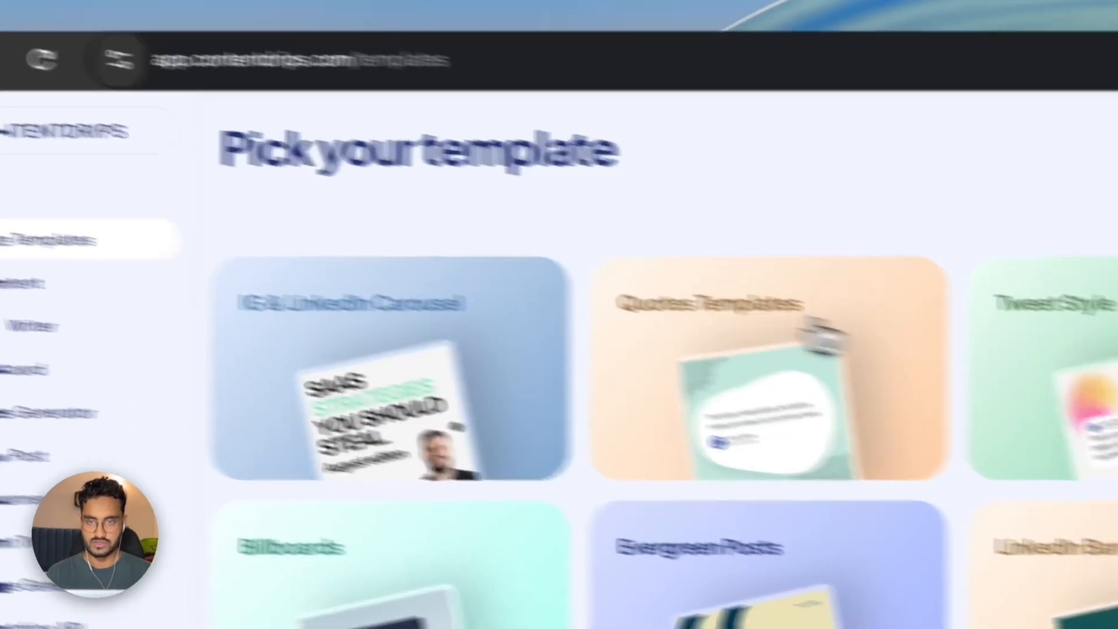
pyautogui.click(821, 335)
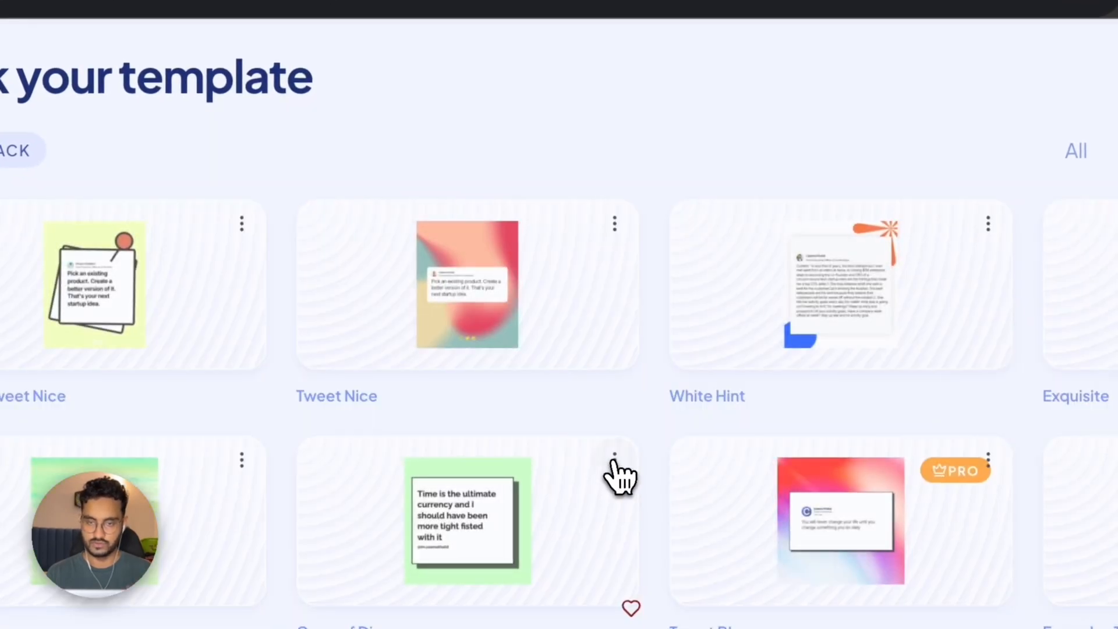
pyautogui.scroll(-5, 618, 473)
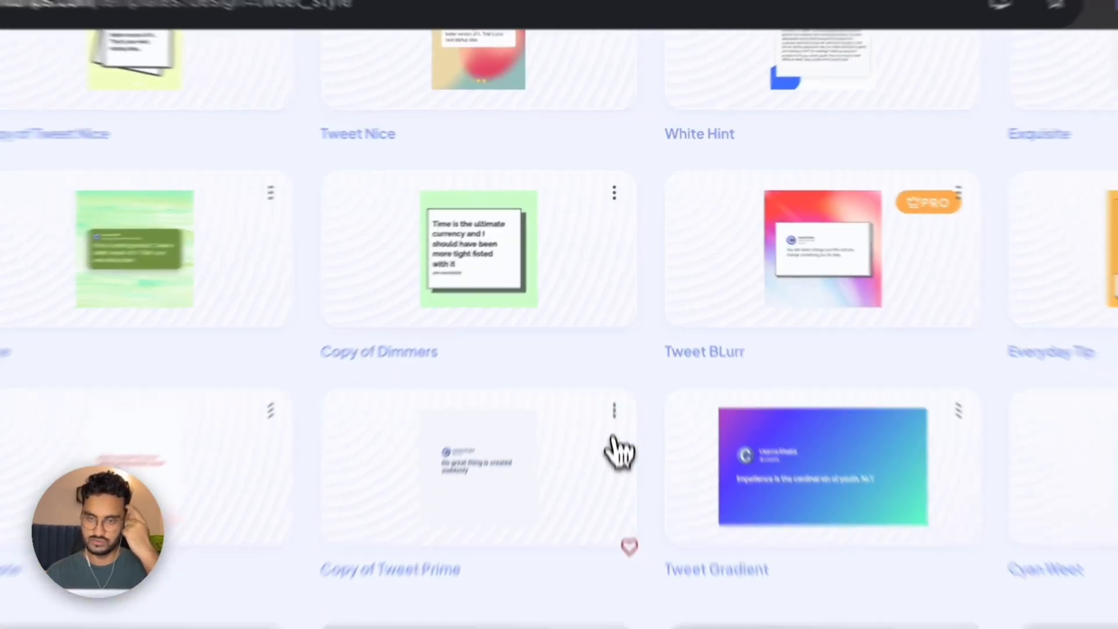
pyautogui.scroll(5, 617, 473)
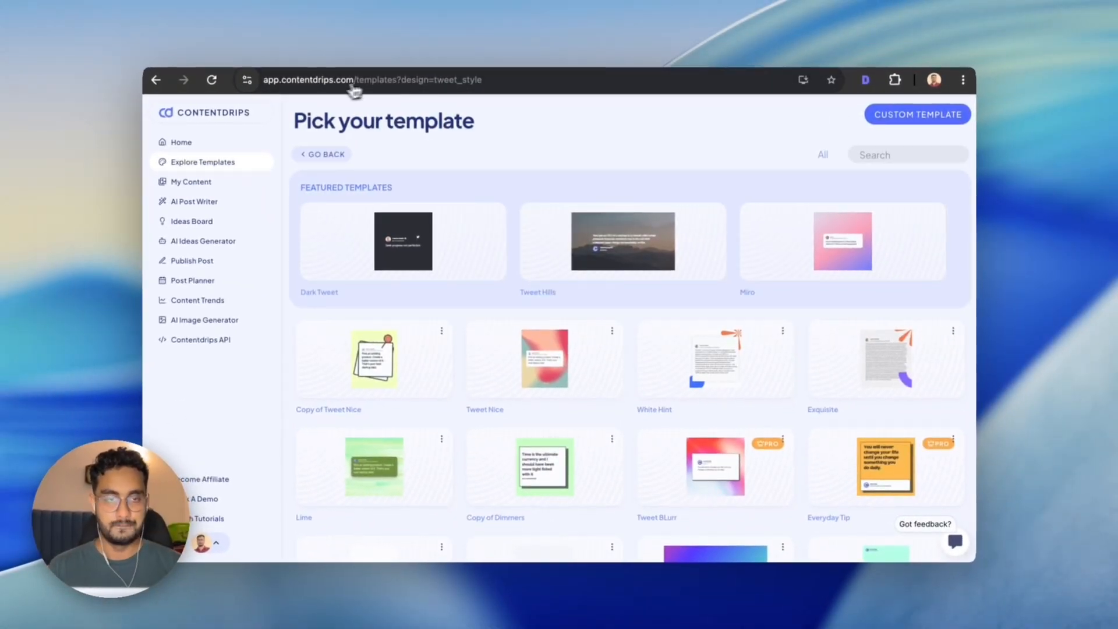
# Step: Set the playground's template ID to 150656, copied from the address of the saved Dark carousel in My Content
pyautogui.click(205, 182)
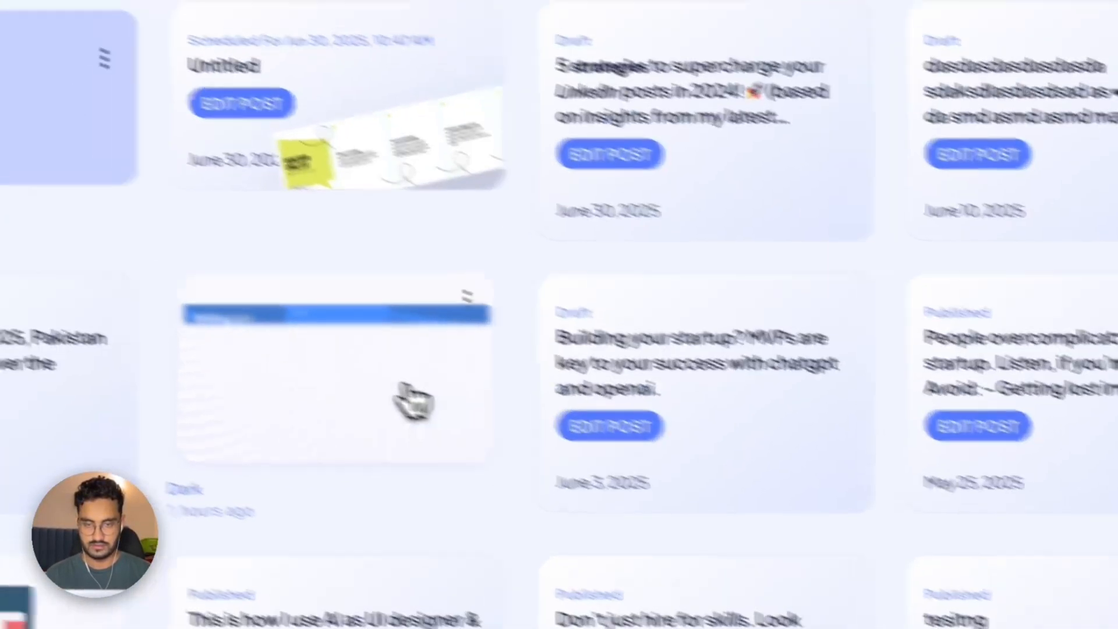
pyautogui.click(409, 390)
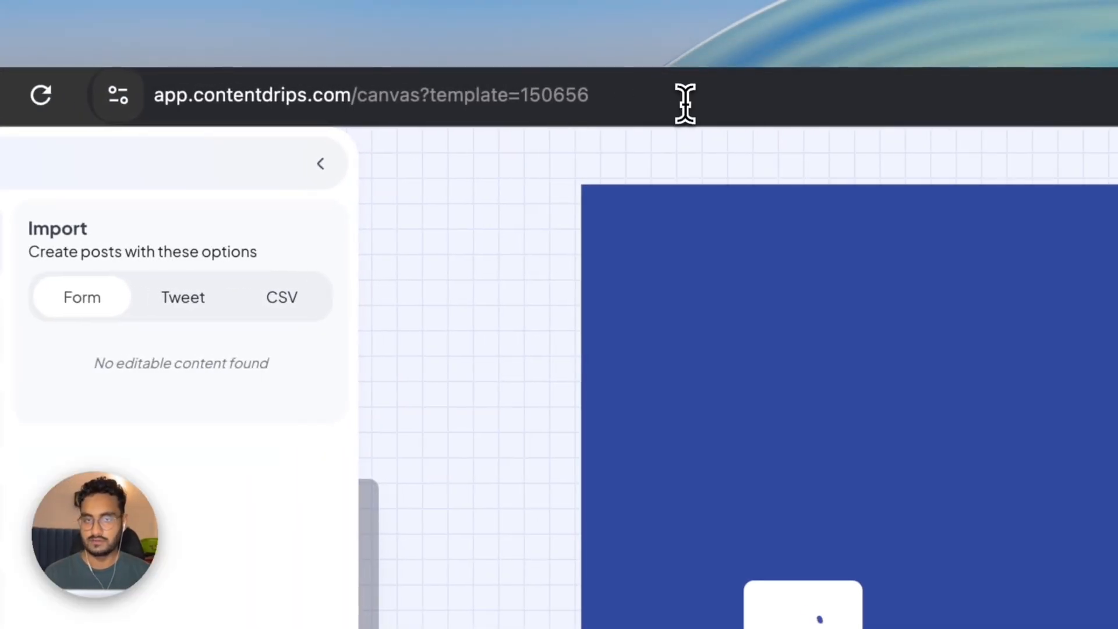
pyautogui.doubleClick(694, 105)
pyautogui.click(741, 93)
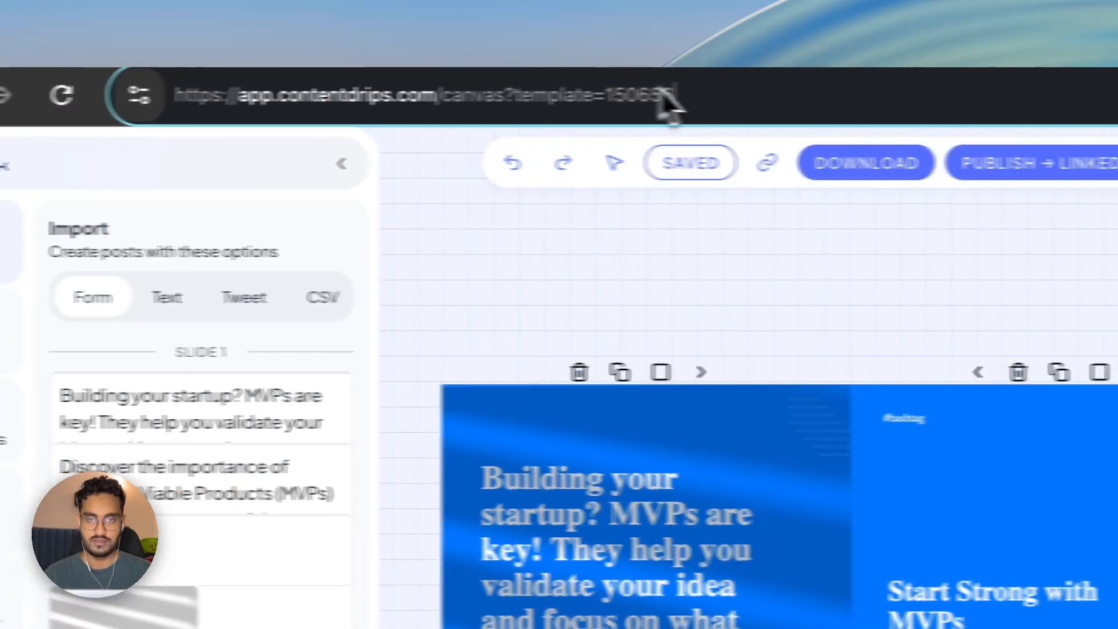
pyautogui.doubleClick(665, 94)
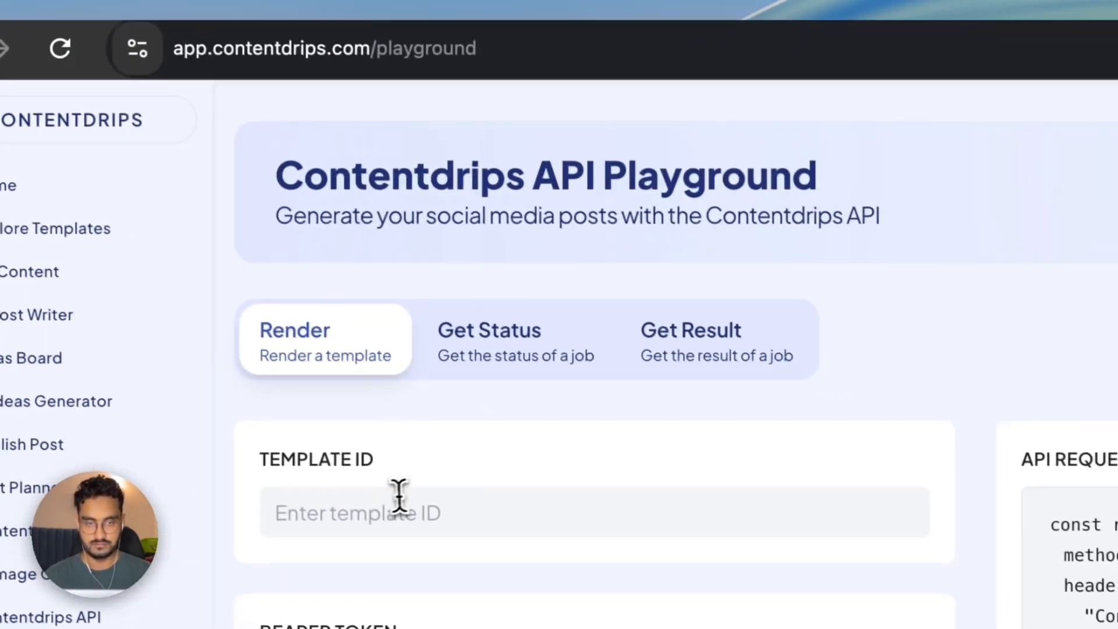
pyautogui.click(399, 496)
pyautogui.hotkey('ctrl', 'v')
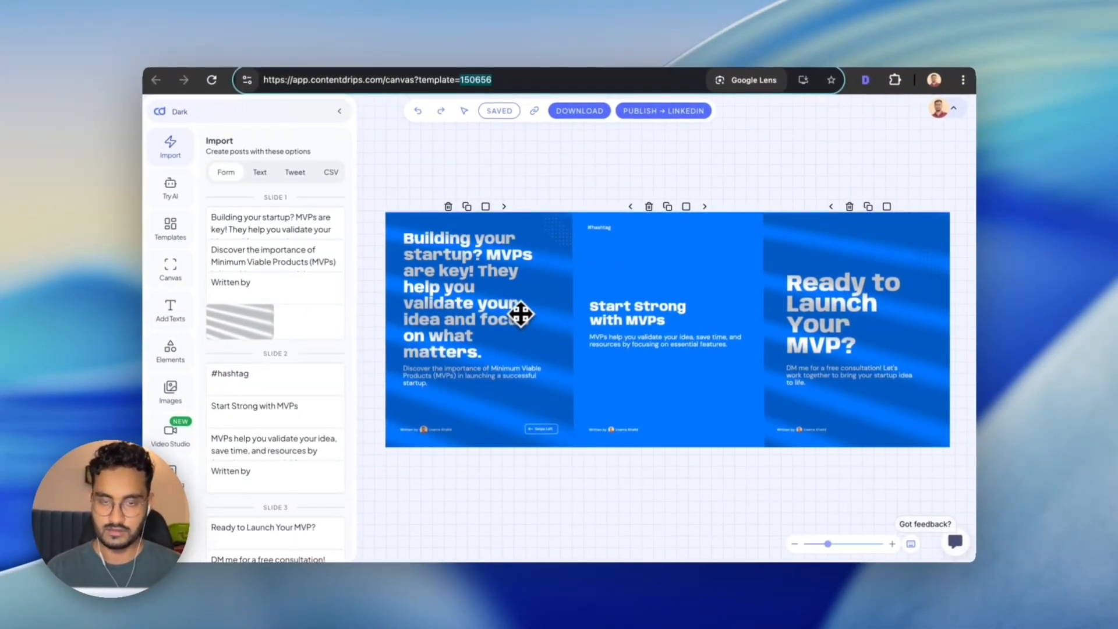
# Step: Examine the available options for the heading and description text boxes on the Dark carousel's first two slides
pyautogui.click(455, 299)
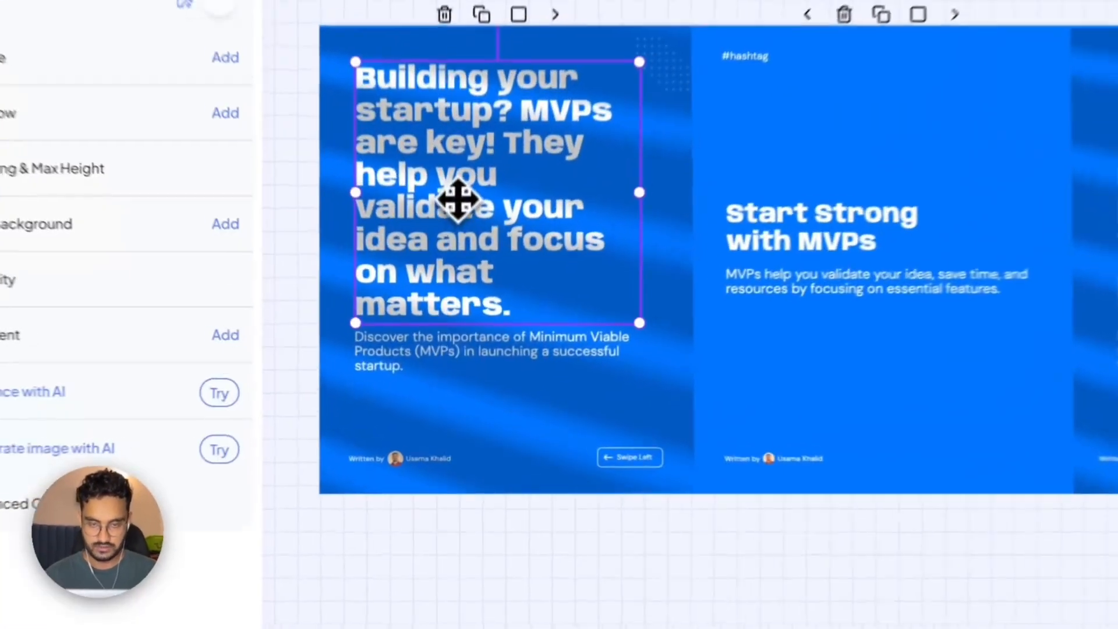
pyautogui.rightClick(453, 295)
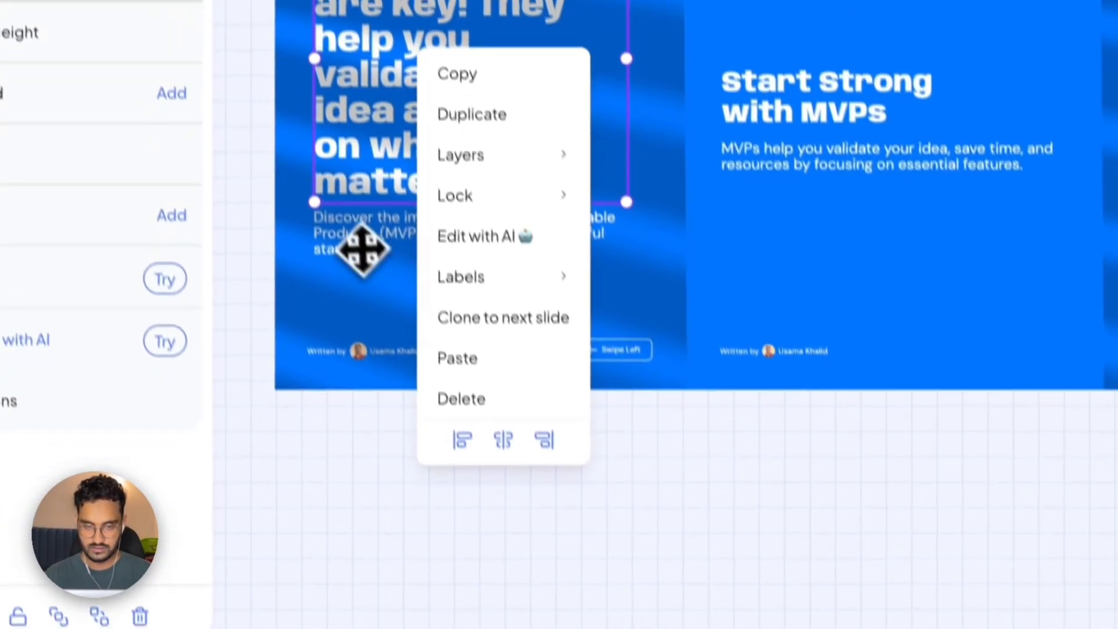
pyautogui.rightClick(391, 363)
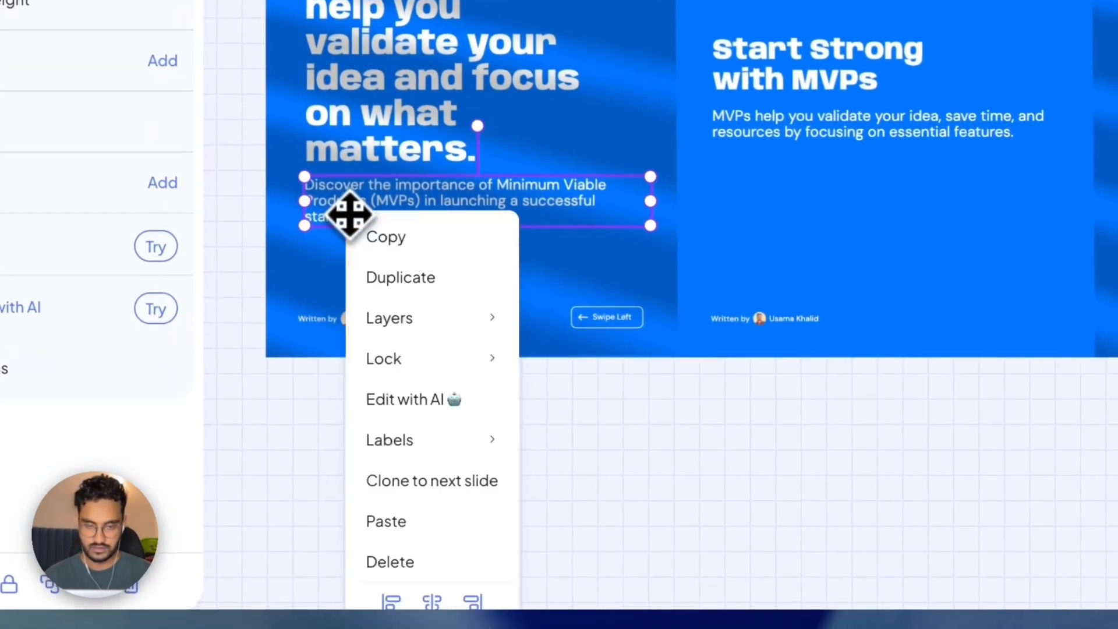
pyautogui.moveTo(479, 601)
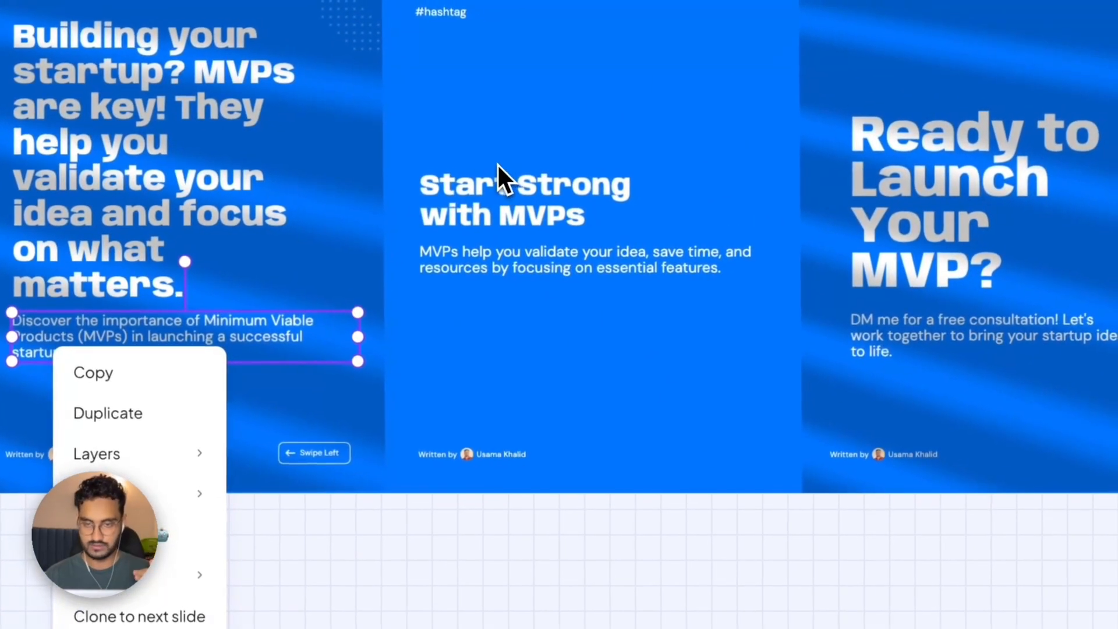
pyautogui.click(510, 207)
pyautogui.rightClick(509, 208)
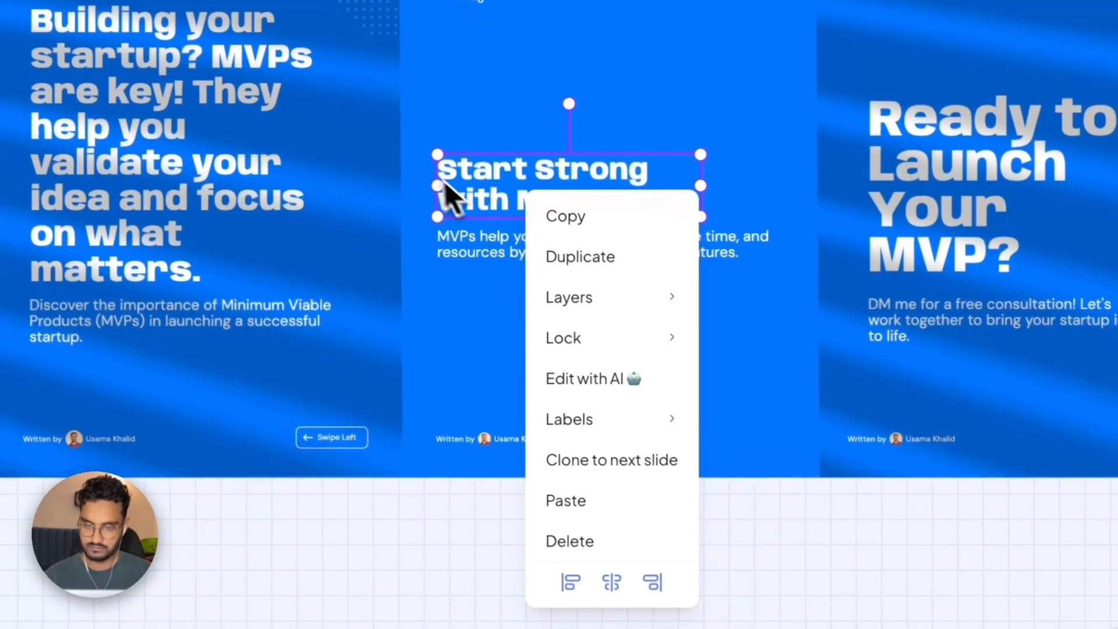
pyautogui.click(439, 260)
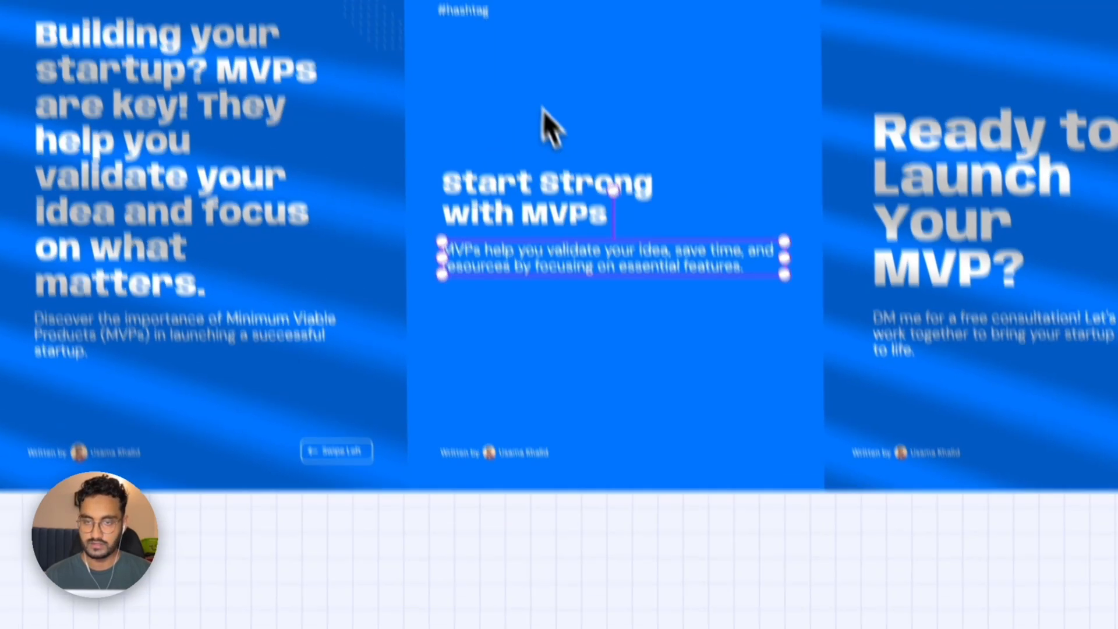
pyautogui.click(549, 80)
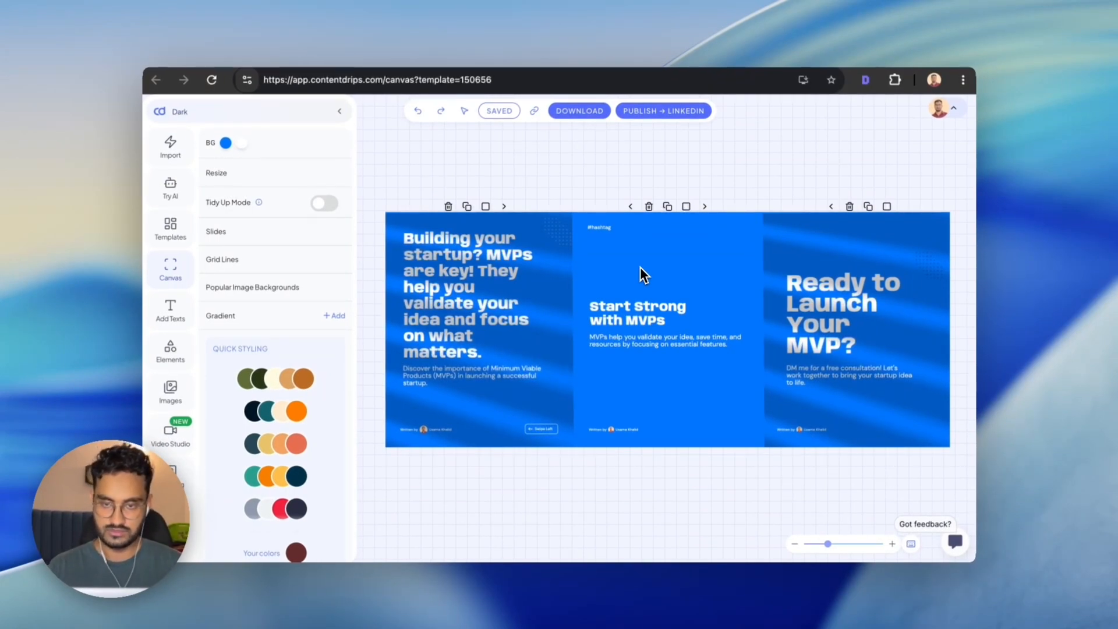
# Step: Check the AI post labels of the heading and description on the first slide
pyautogui.click(465, 272)
pyautogui.rightClick(462, 271)
pyautogui.moveTo(493, 372)
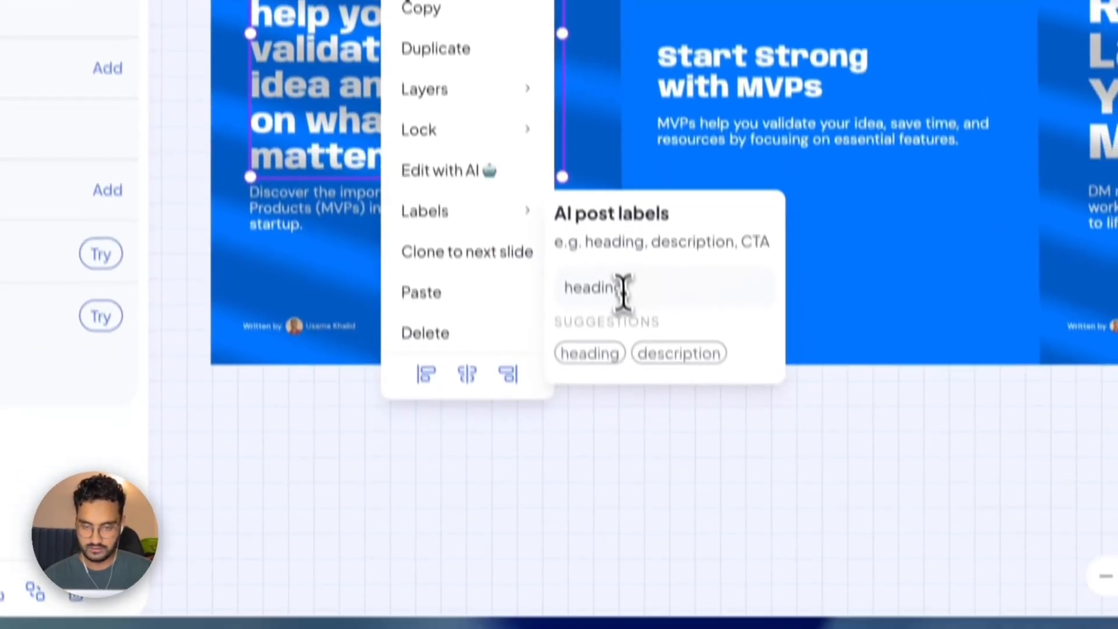
pyautogui.click(639, 487)
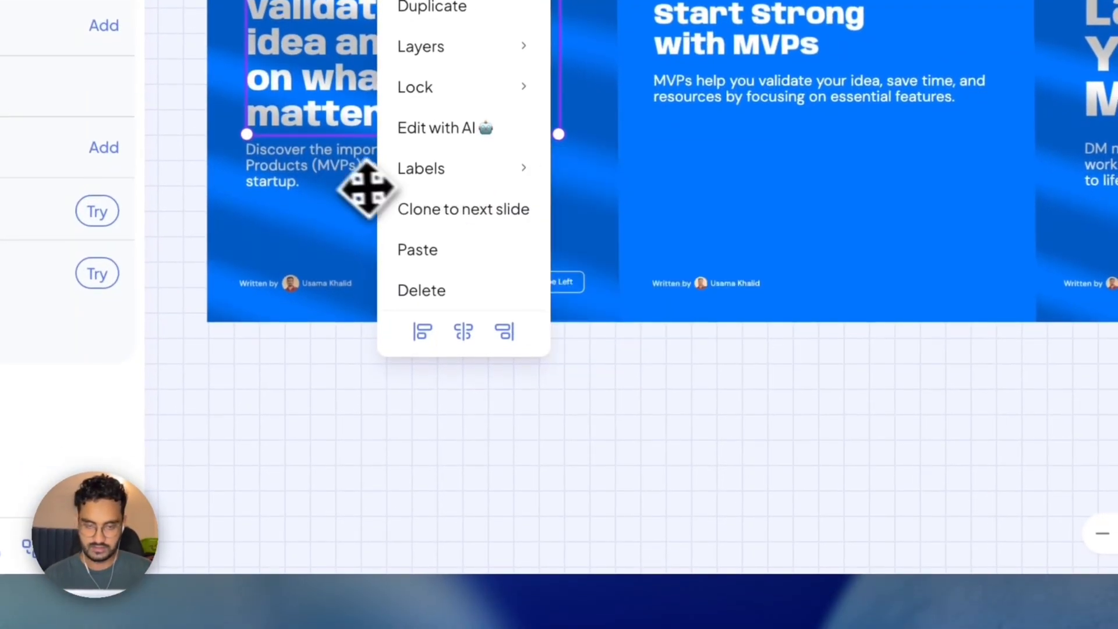
pyautogui.rightClick(374, 427)
pyautogui.moveTo(475, 408)
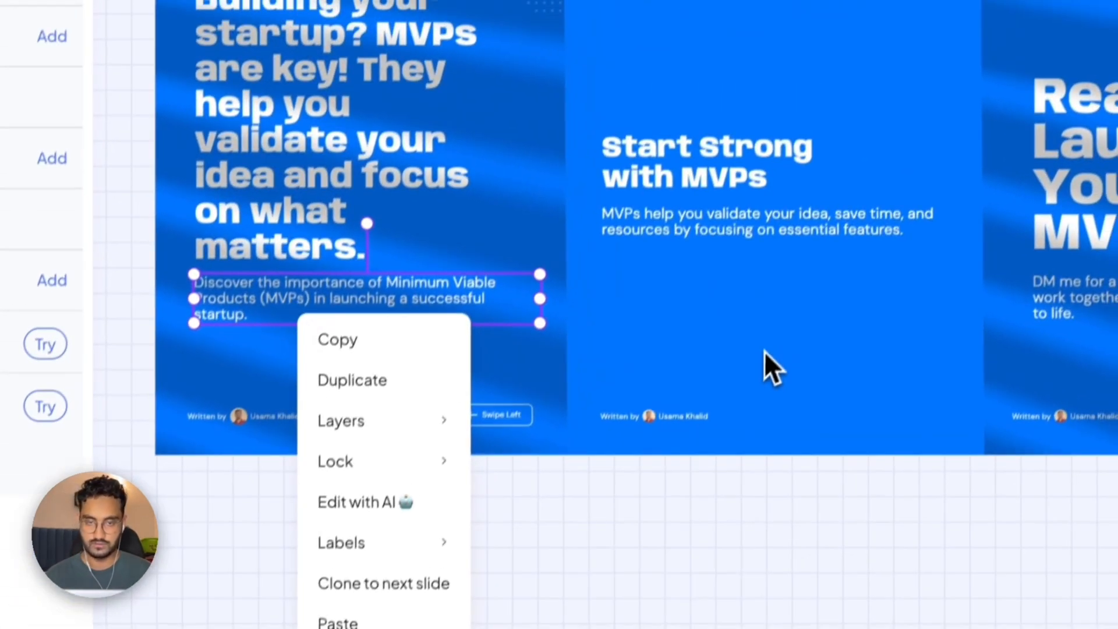
pyautogui.click(817, 217)
# Step: Review the Spacing & Max Height settings of the first slide's heading and deselect it
pyautogui.click(369, 154)
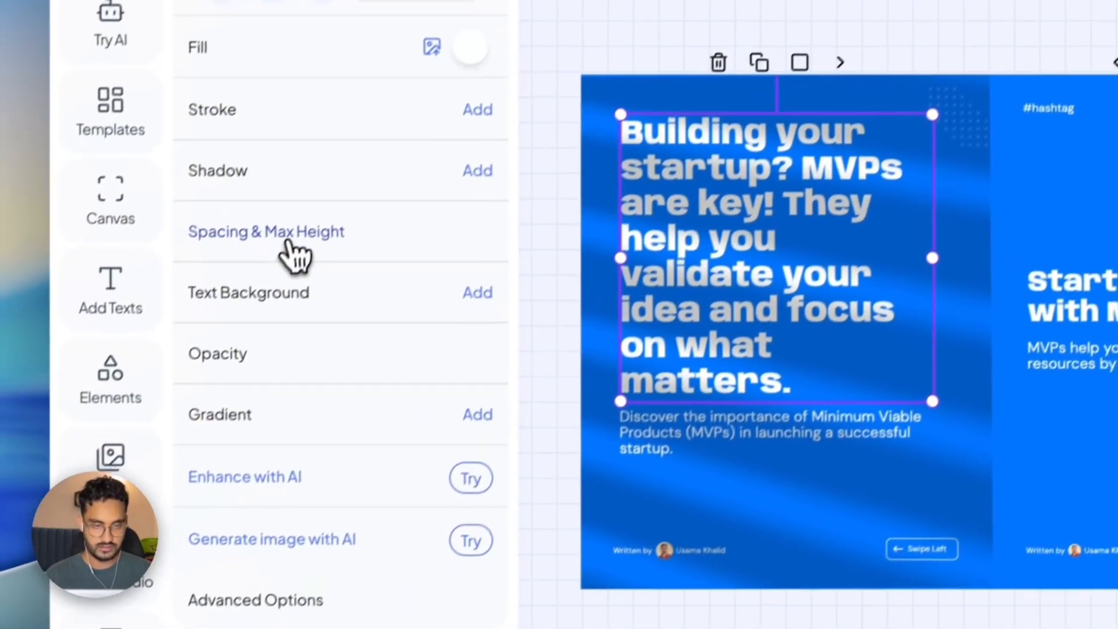
pyautogui.click(174, 289)
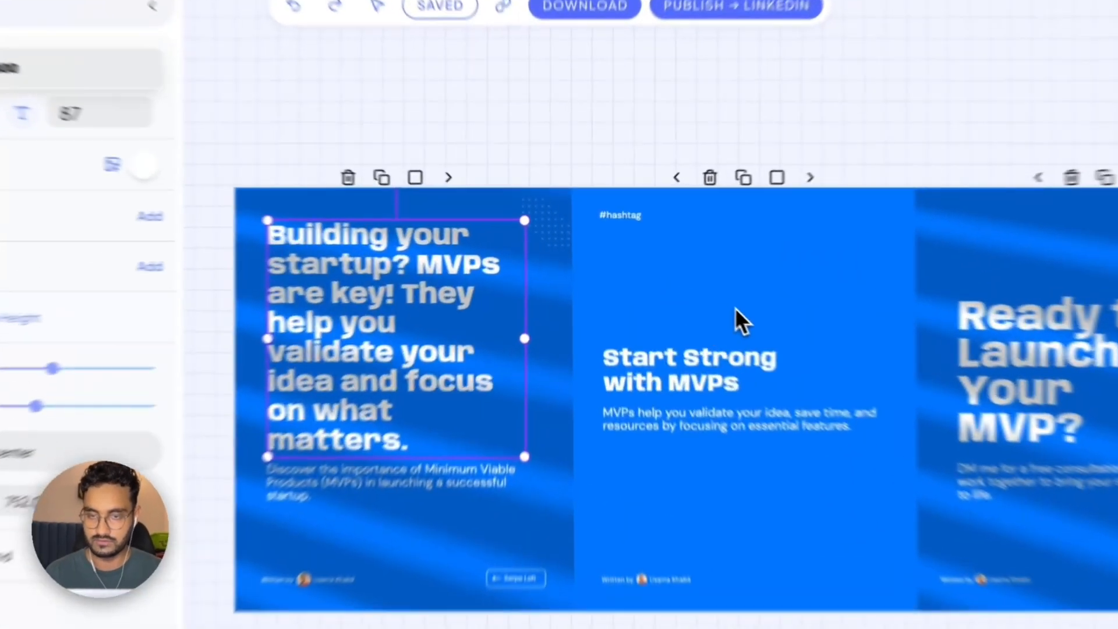
pyautogui.click(664, 280)
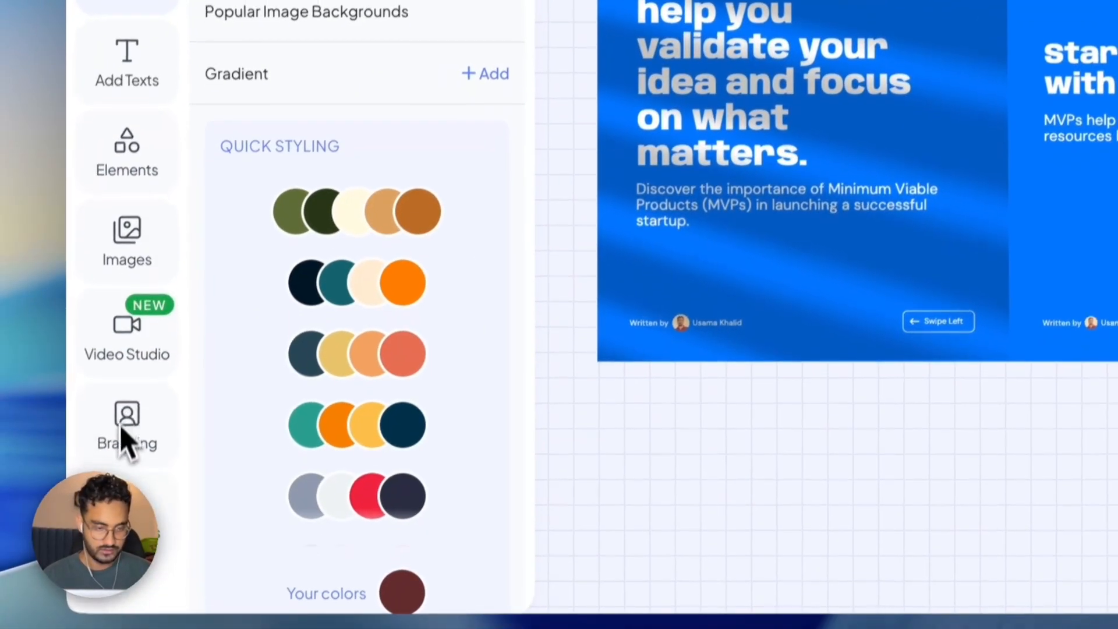
# Step: Examine the branding profile details stored for the Dark carousel in the editor
pyautogui.click(124, 425)
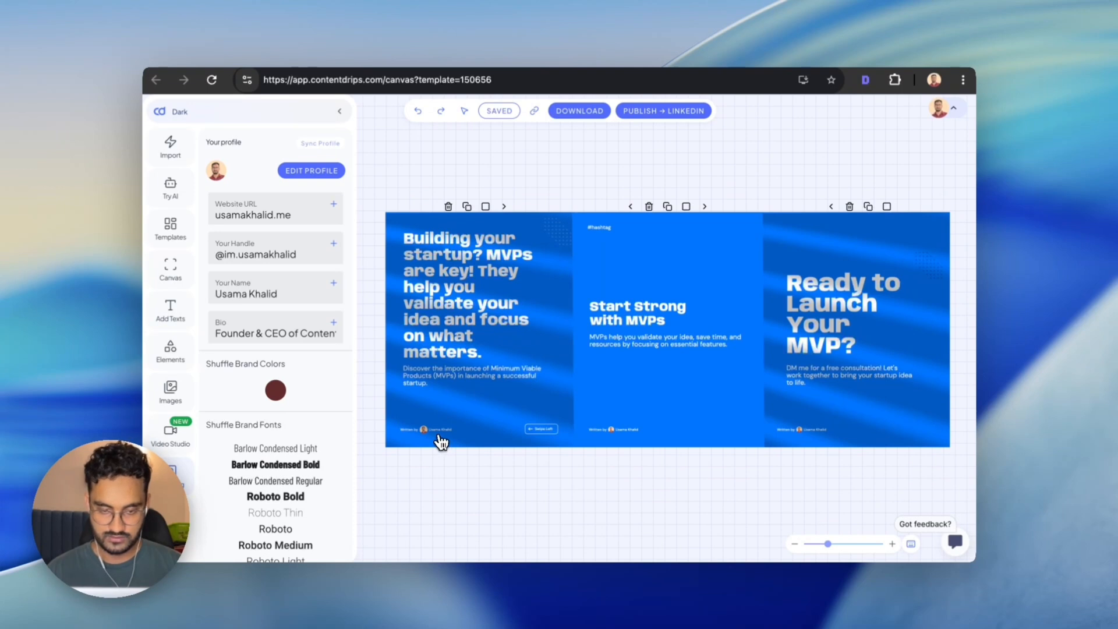
pyautogui.scroll(5, 440, 443)
pyautogui.scroll(-5, 441, 443)
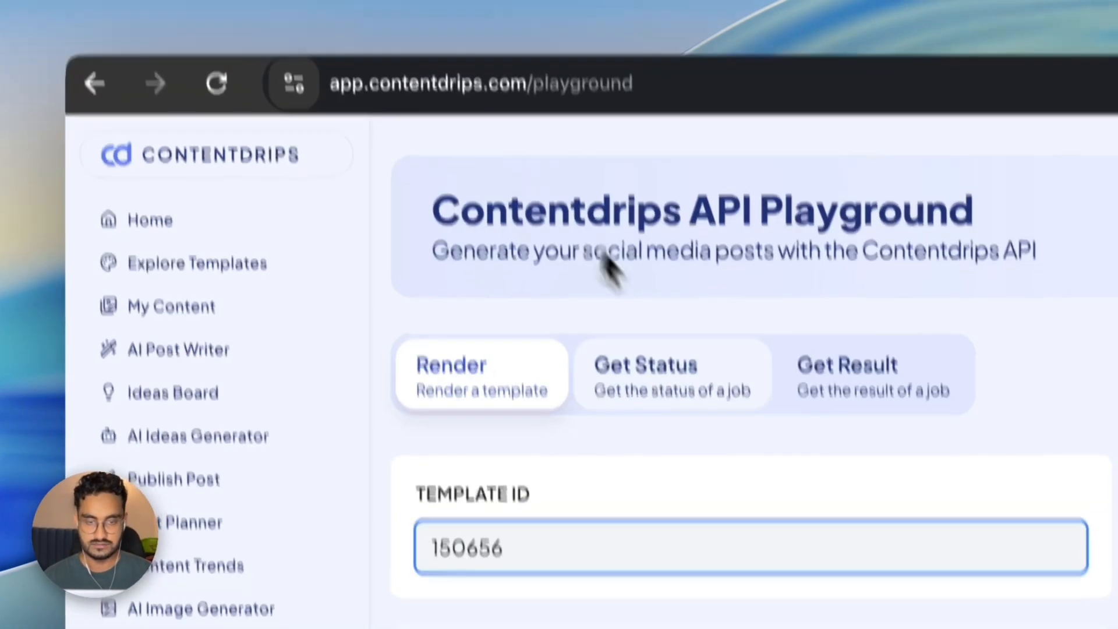
# Step: Enable the Branding feature in the API Playground and enter the profile owner's first name as the branding name
pyautogui.scroll(-3, 604, 259)
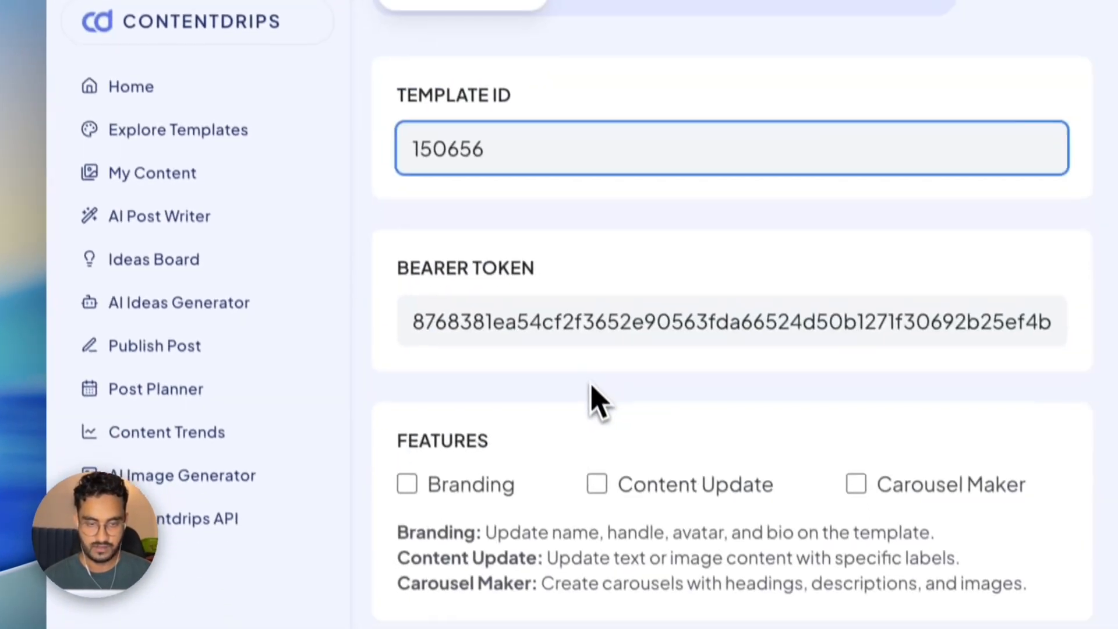
pyautogui.click(430, 619)
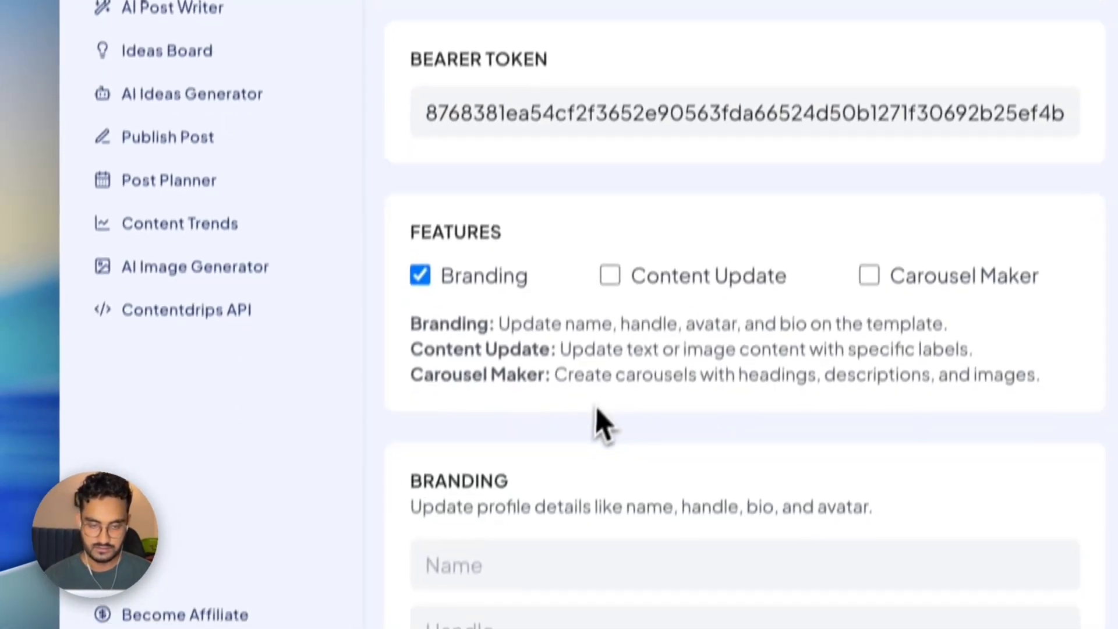
pyautogui.scroll(-5, 604, 423)
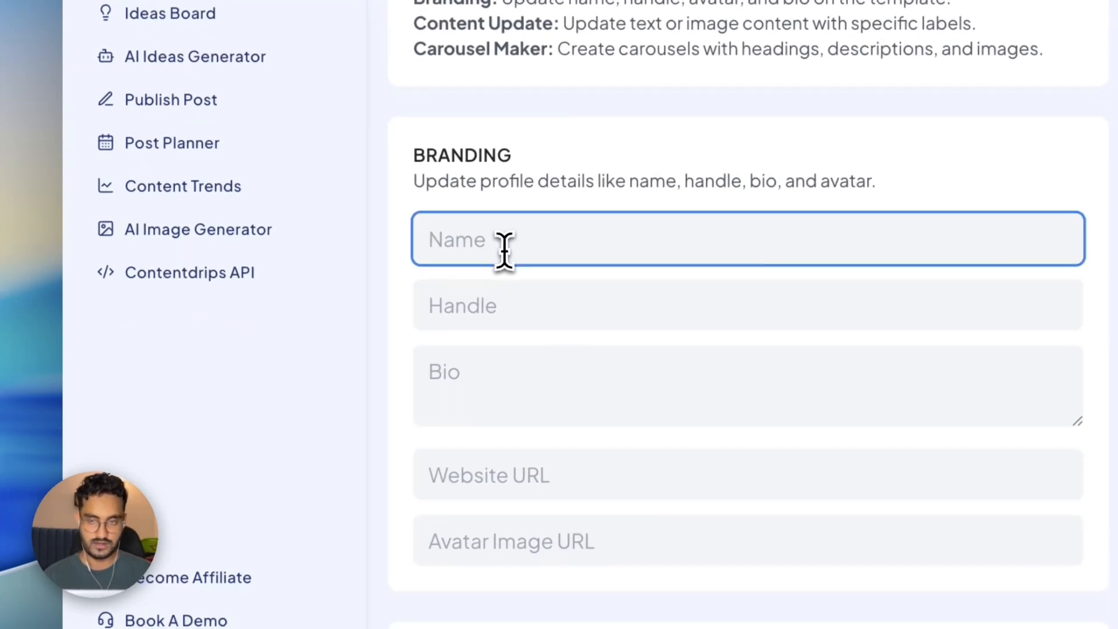
pyautogui.scroll(1, 504, 250)
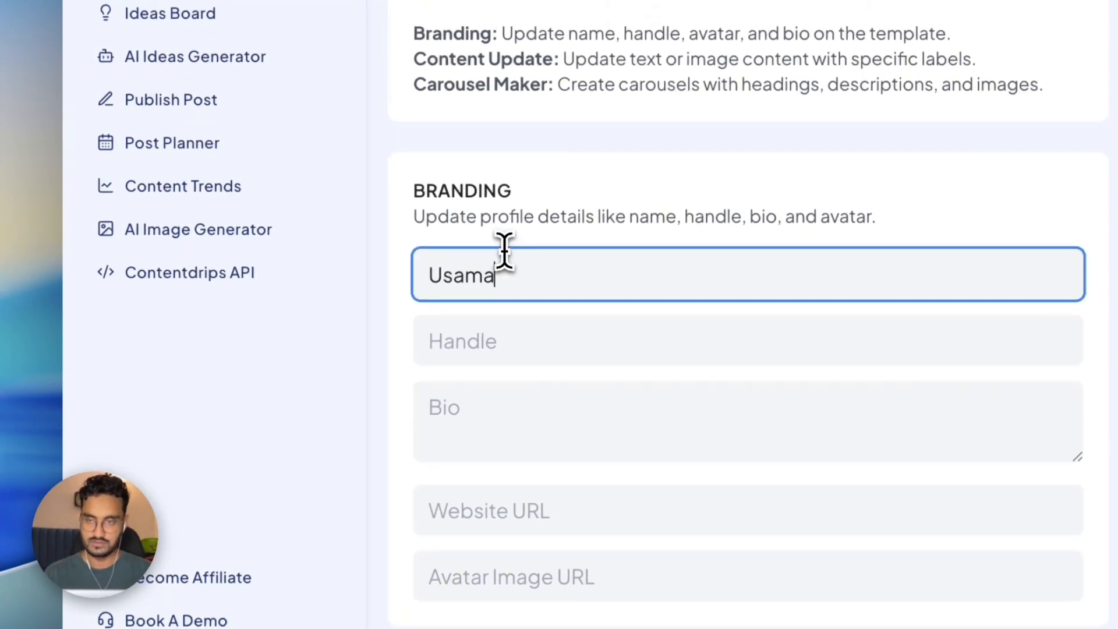
pyautogui.click(513, 247)
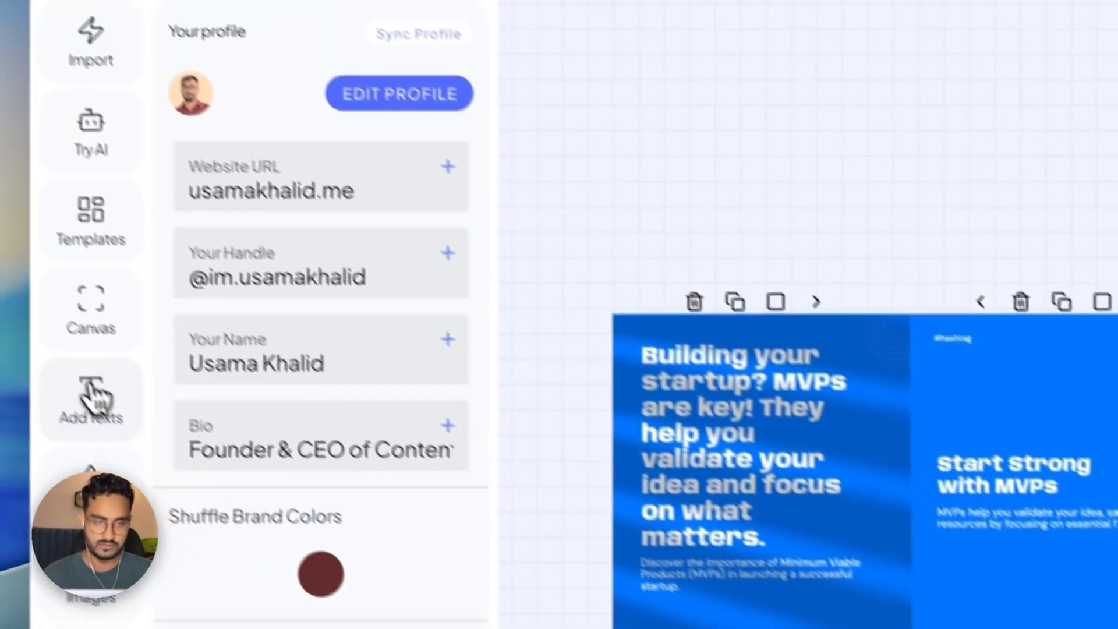
# Step: Check which profile text elements can be added to the Dark carousel in the editor
pyautogui.click(90, 400)
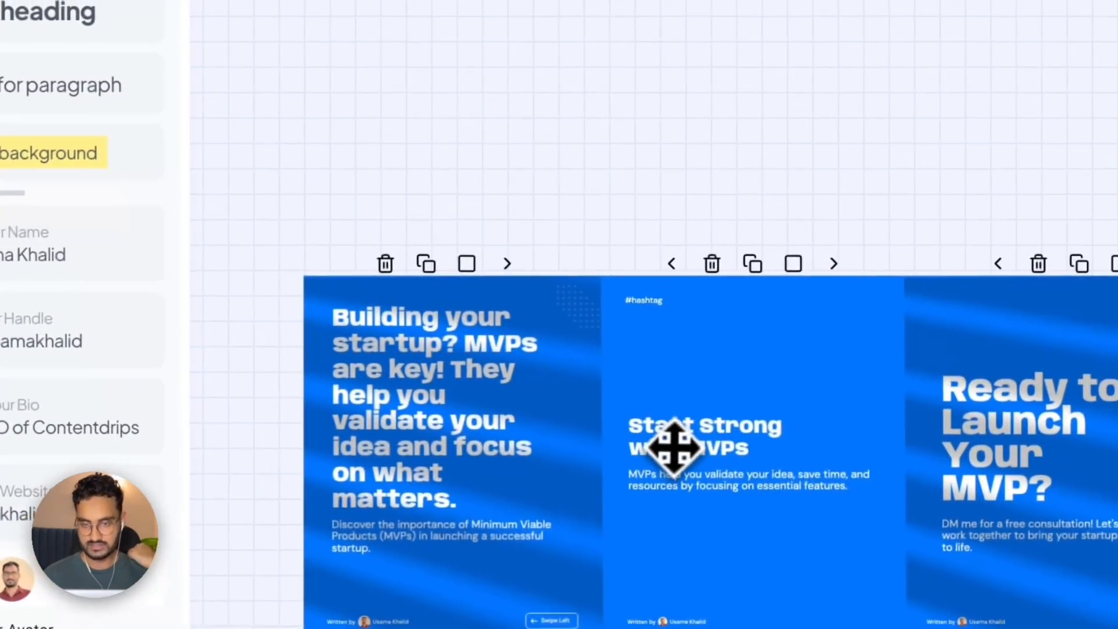
pyautogui.click(961, 408)
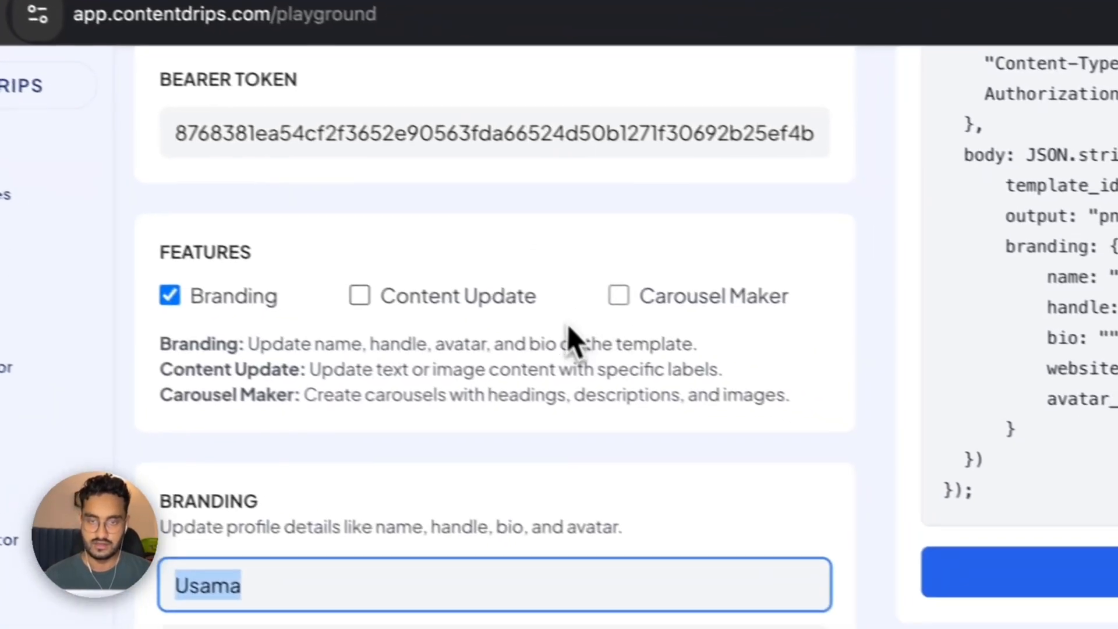
# Step: Enable the Carousel Maker feature in the playground and review the intro, slides and ending sections of the request code
pyautogui.click(621, 294)
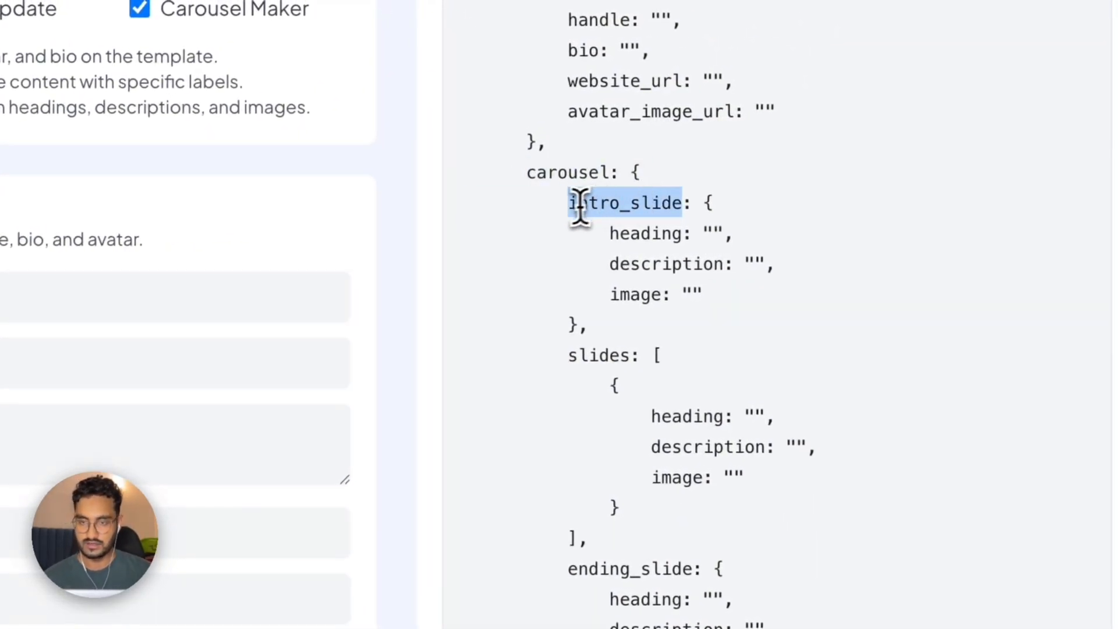
pyautogui.moveTo(529, 173); pyautogui.dragTo(588, 445)
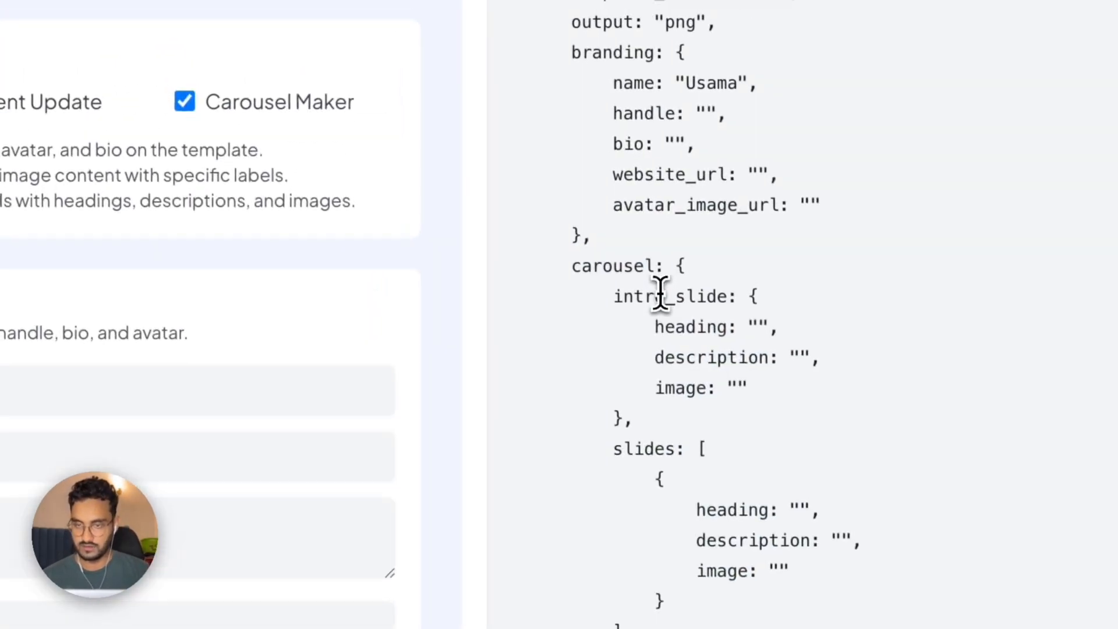
pyautogui.doubleClick(657, 304)
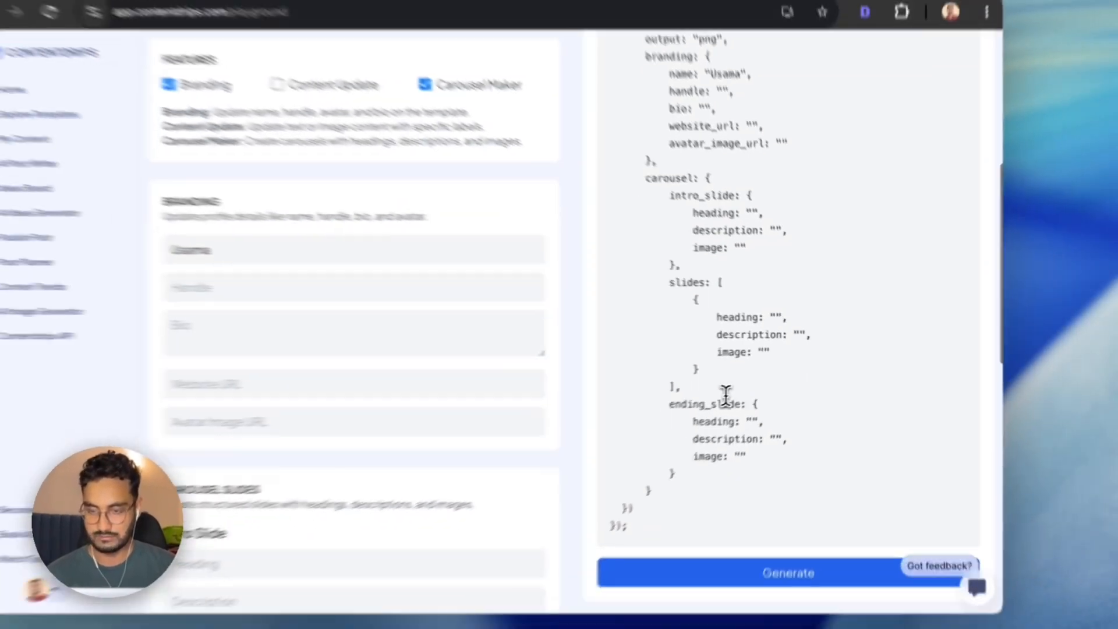
pyautogui.scroll(-1, 725, 396)
pyautogui.scroll(1, 726, 396)
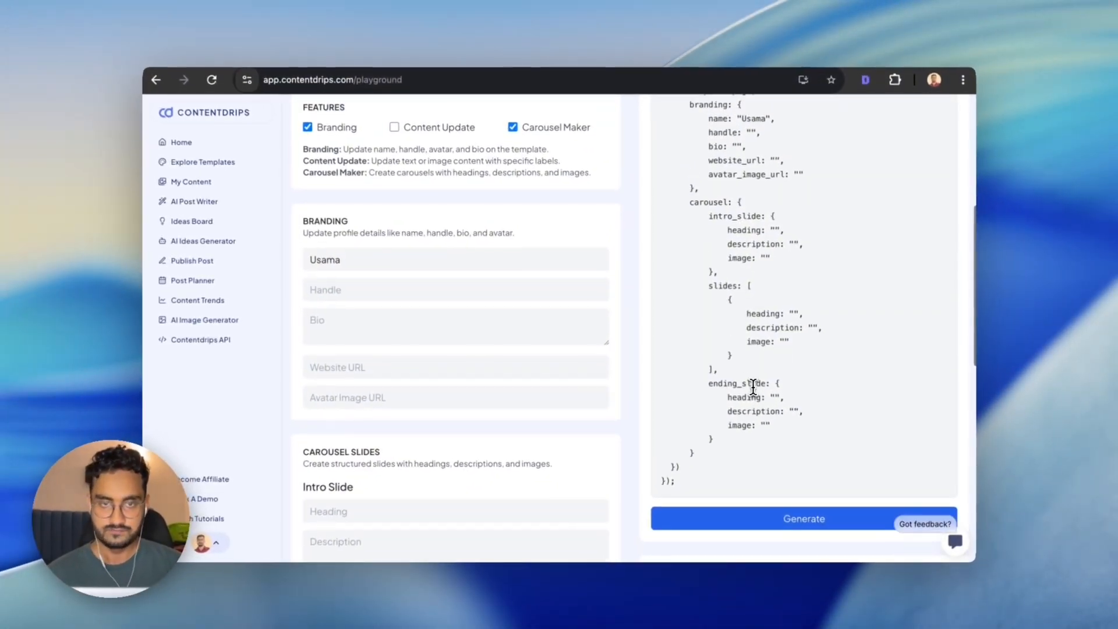
# Step: Enable the Content Update feature in the playground
pyautogui.scroll(1, 489, 170)
pyautogui.click(394, 163)
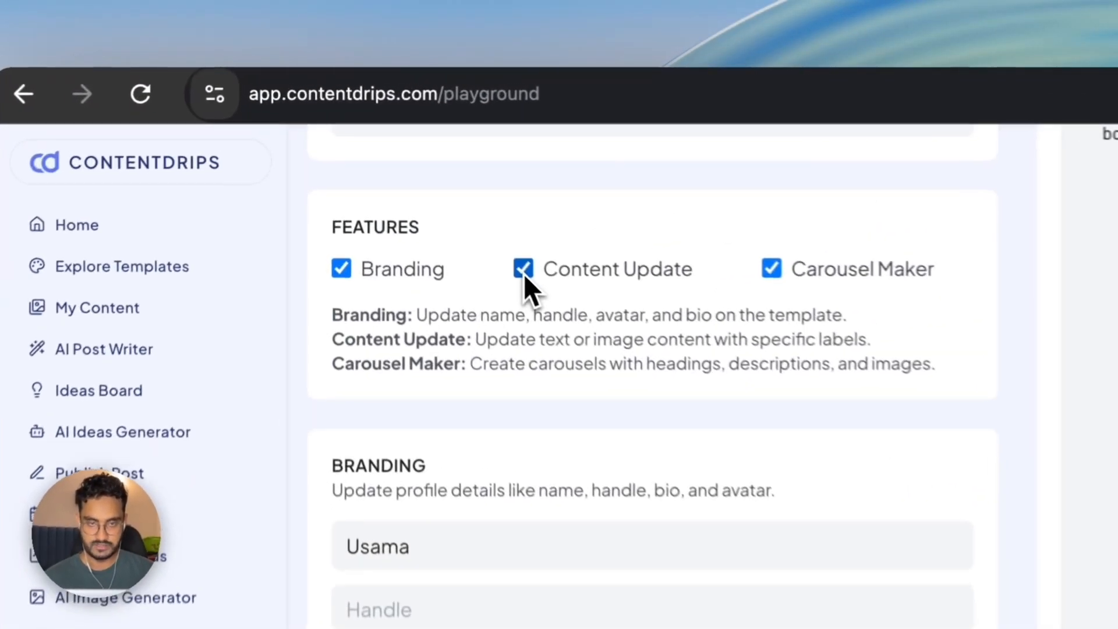
pyautogui.scroll(-3, 542, 256)
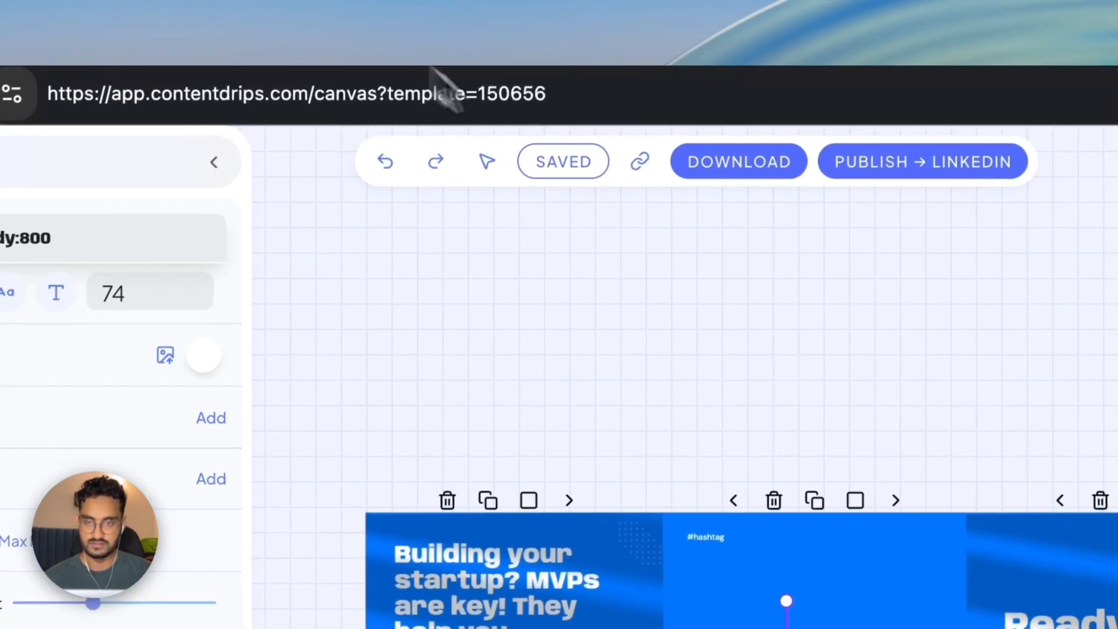
# Step: Check the label options available for the #hashtag text on the Dark carousel's second slide
pyautogui.scroll(5, 556, 457)
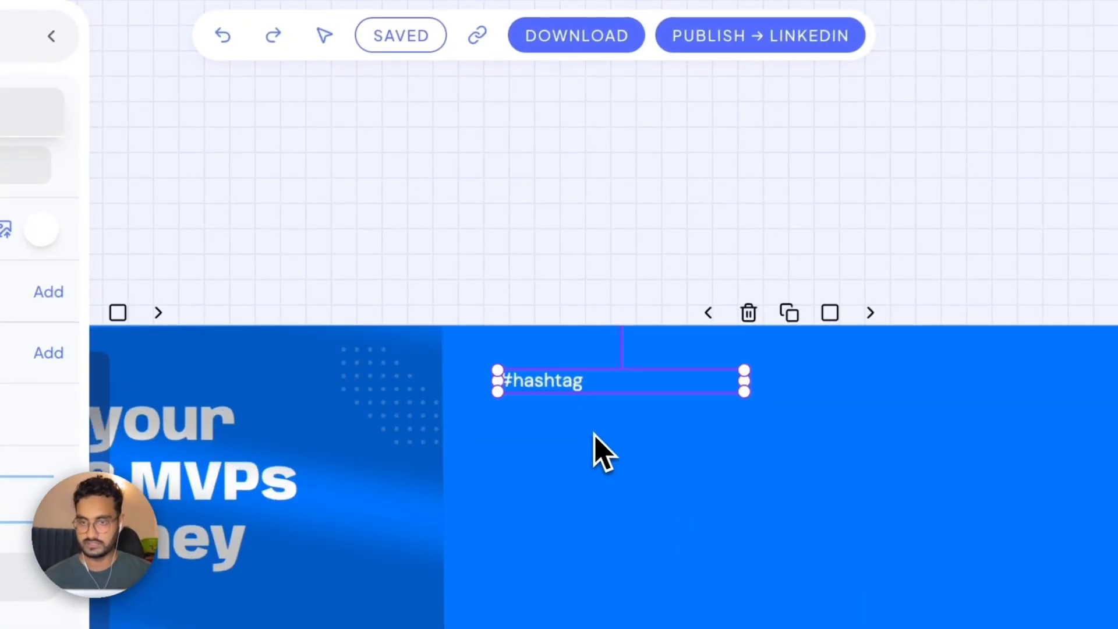
pyautogui.scroll(-3, 594, 434)
pyautogui.rightClick(532, 265)
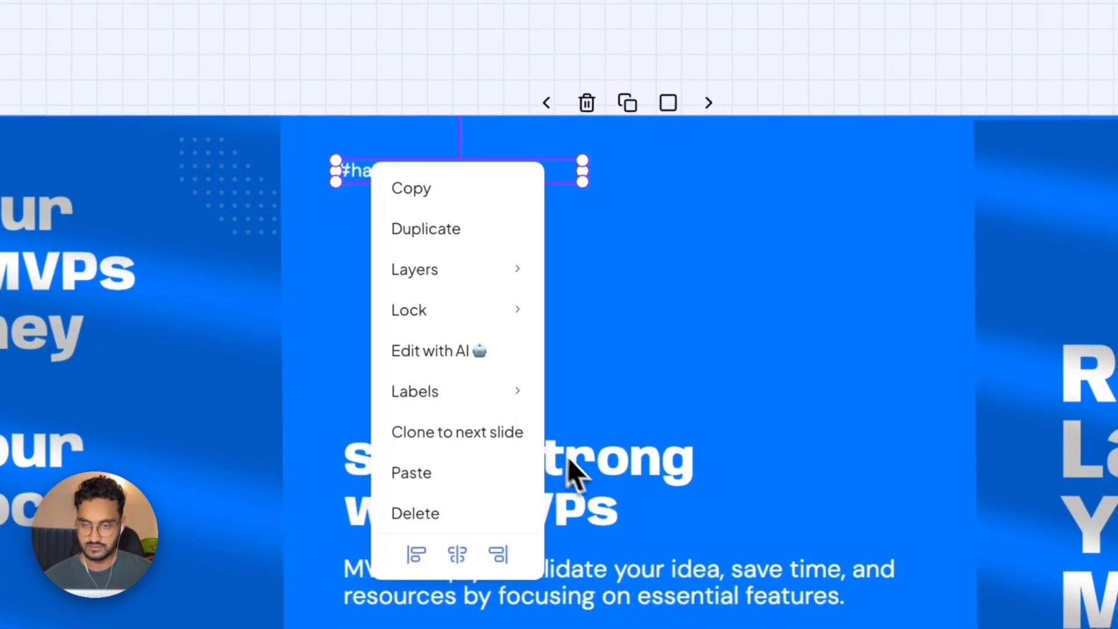
pyautogui.moveTo(513, 391)
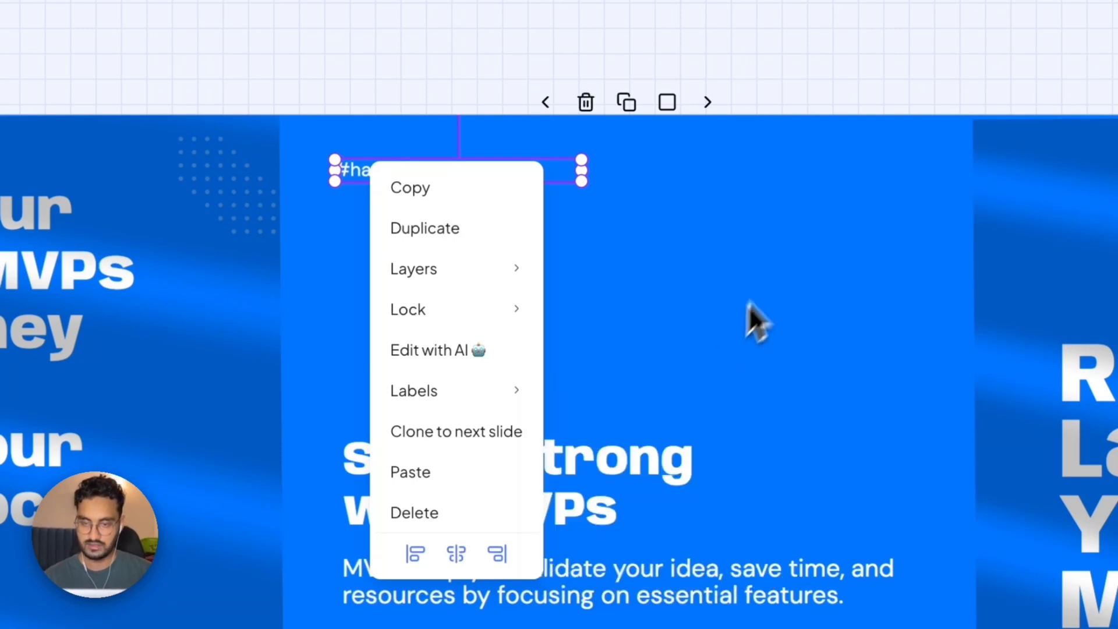
pyautogui.click(772, 270)
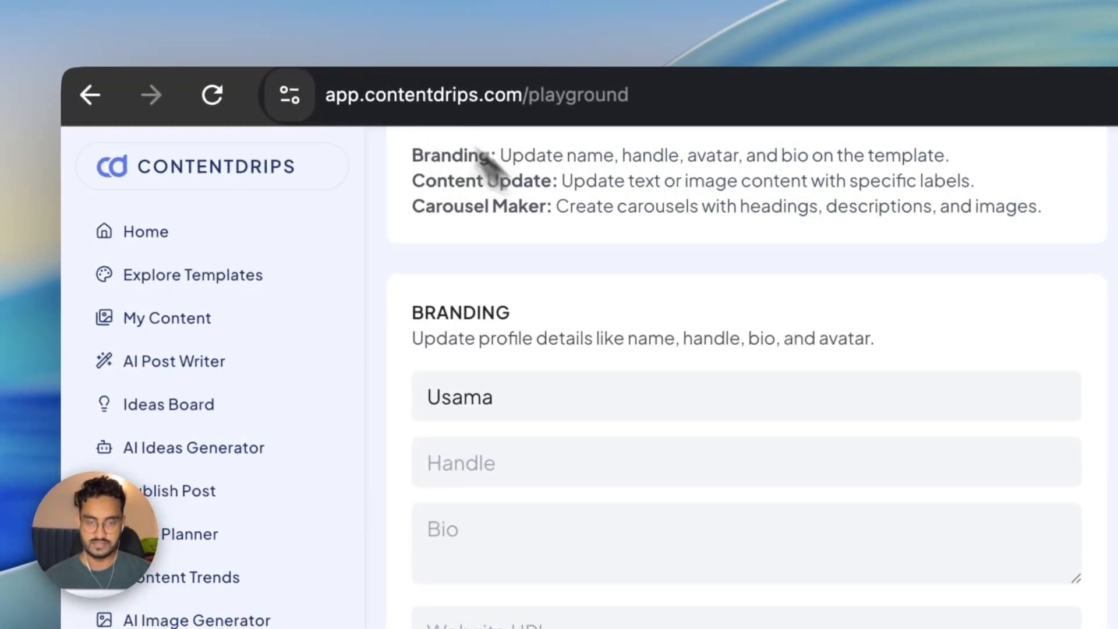
# Step: Fill in a Text content field in the playground with the label my_hashtags and the value #branding
pyautogui.scroll(-4, 524, 408)
pyautogui.click(502, 463)
pyautogui.click(438, 467)
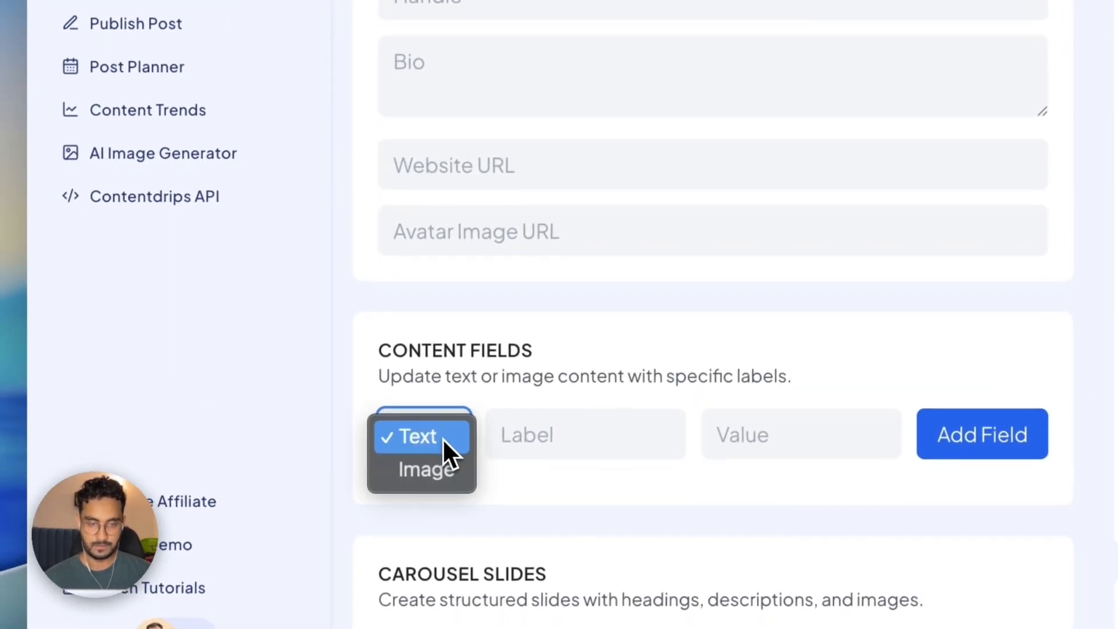
pyautogui.click(551, 468)
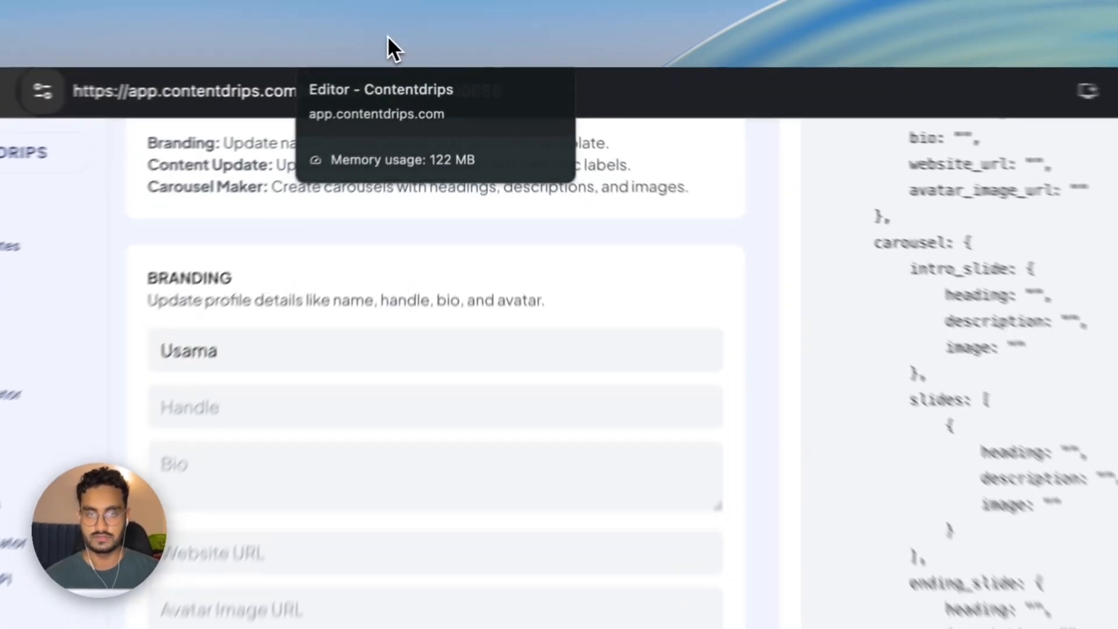
# Step: Look over the slides of the Dark carousel in the editor
pyautogui.click(390, 46)
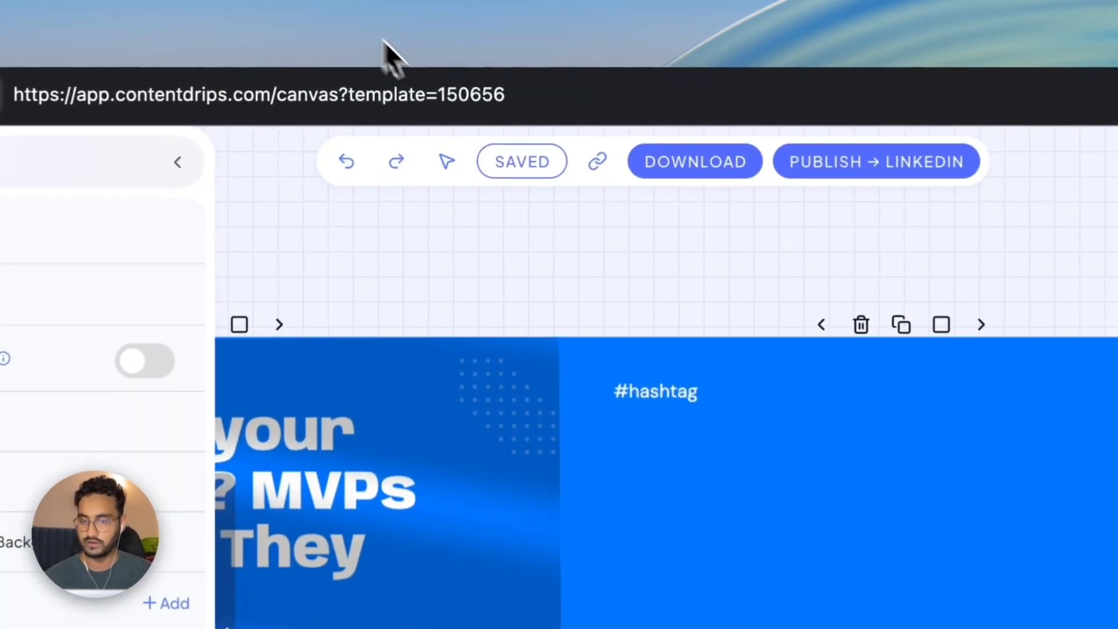
pyautogui.scroll(-3, 638, 470)
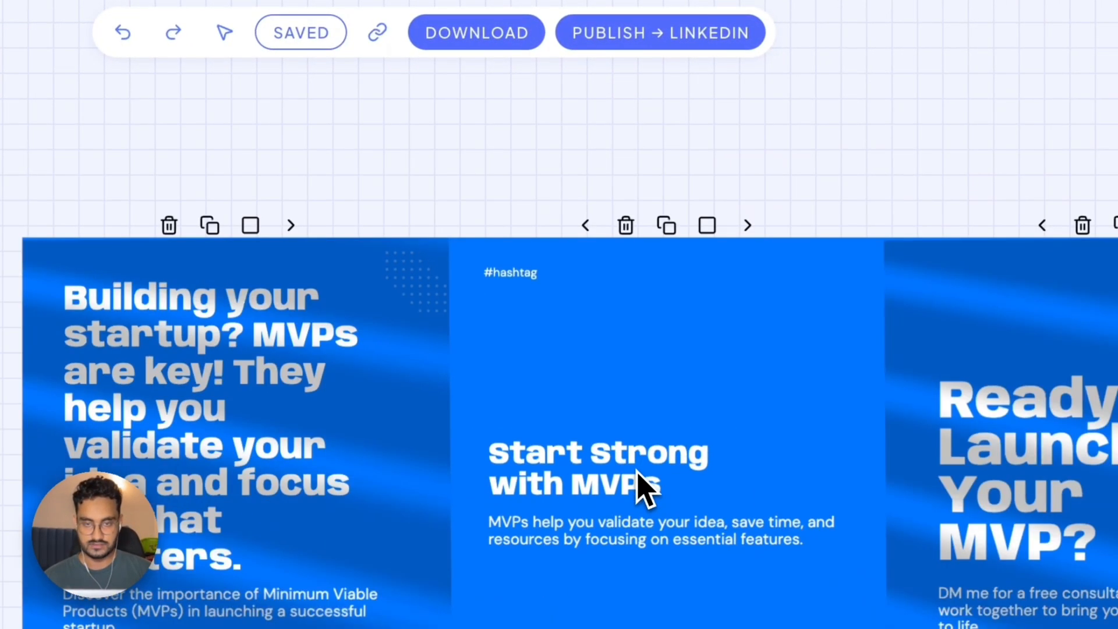
pyautogui.hscroll(-1, 638, 470)
# Step: Turn off the Branding feature in the playground and recheck the template ID and bearer token fields
pyautogui.click(315, 34)
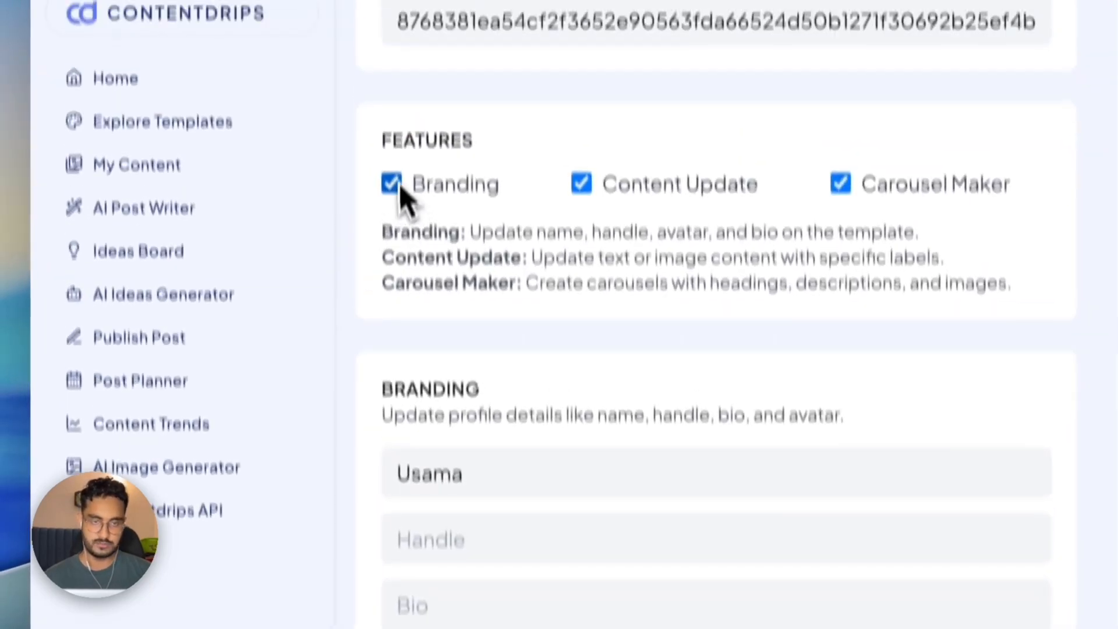
pyautogui.click(394, 184)
pyautogui.scroll(2, 528, 233)
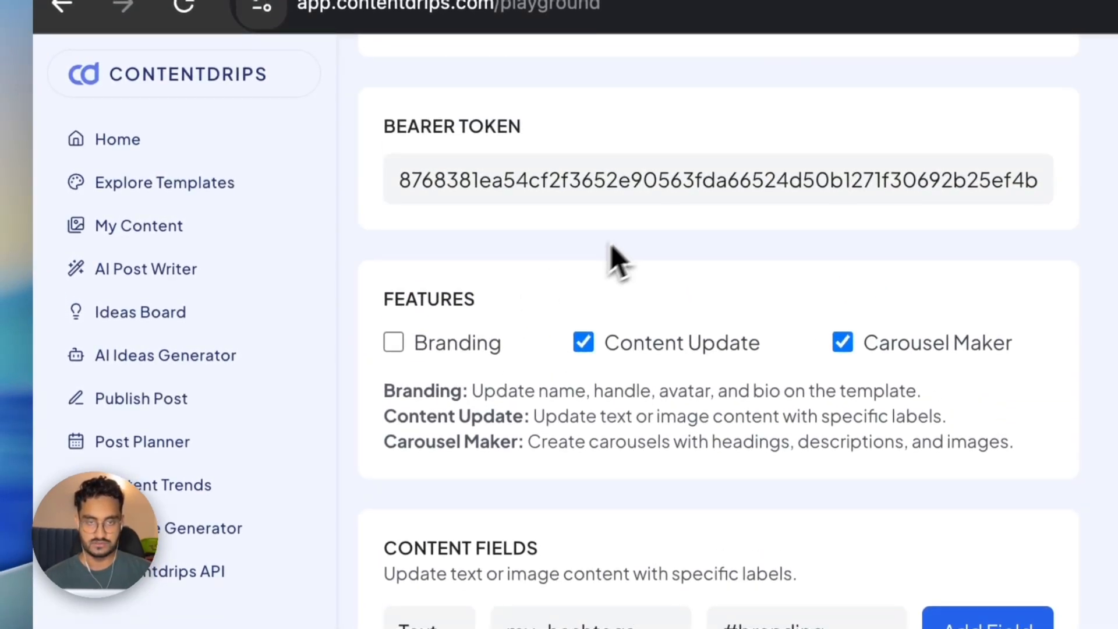
pyautogui.scroll(3, 582, 222)
pyautogui.scroll(-4, 658, 268)
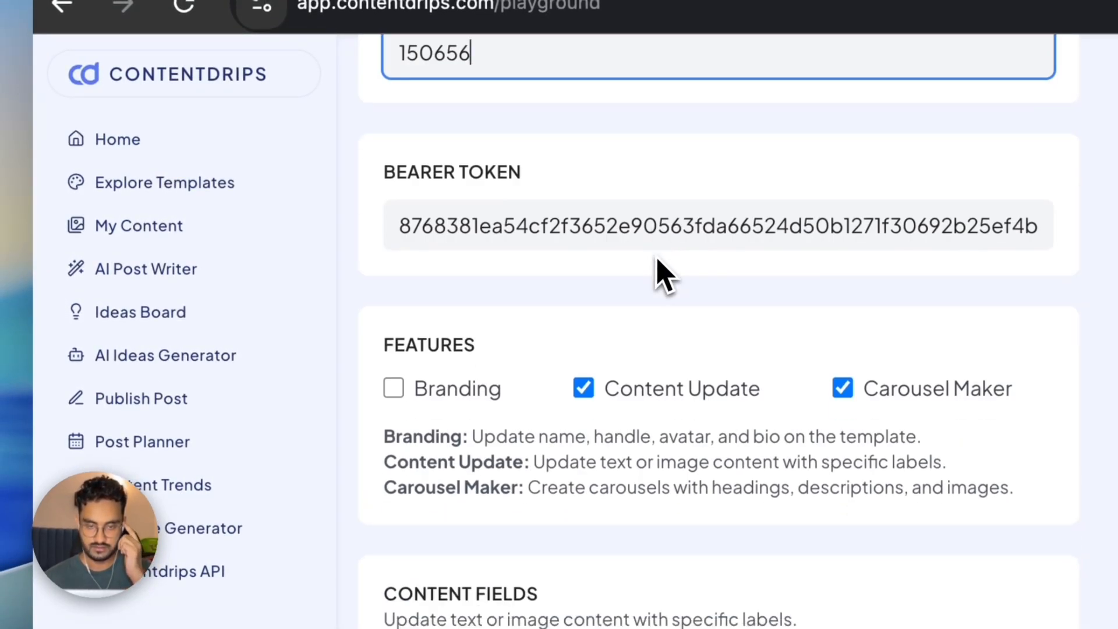
pyautogui.scroll(1, 640, 245)
pyautogui.click(569, 204)
# Step: Fill in the Intro Slide with the heading "Hey! This is a test" and the description "Description text"
pyautogui.scroll(-5, 661, 257)
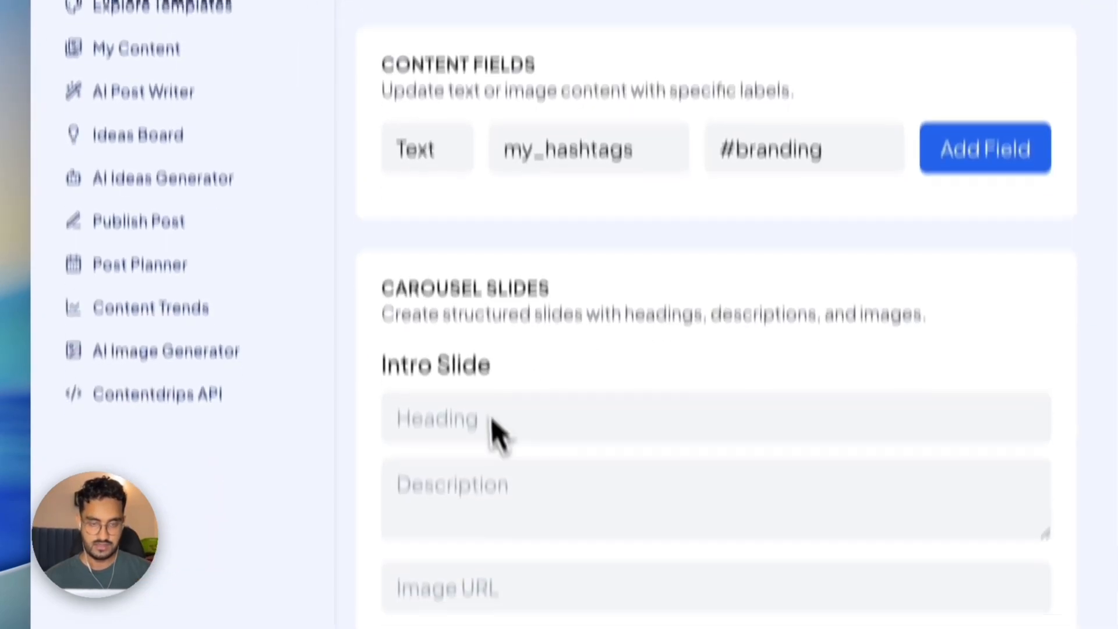
pyautogui.click(481, 603)
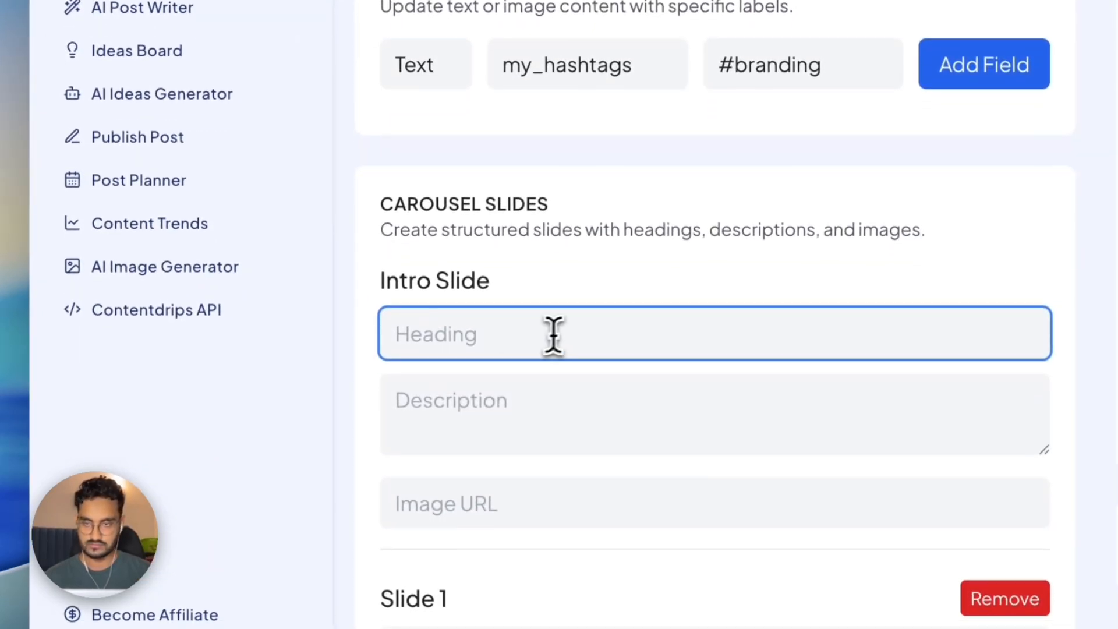
pyautogui.scroll(-2, 564, 335)
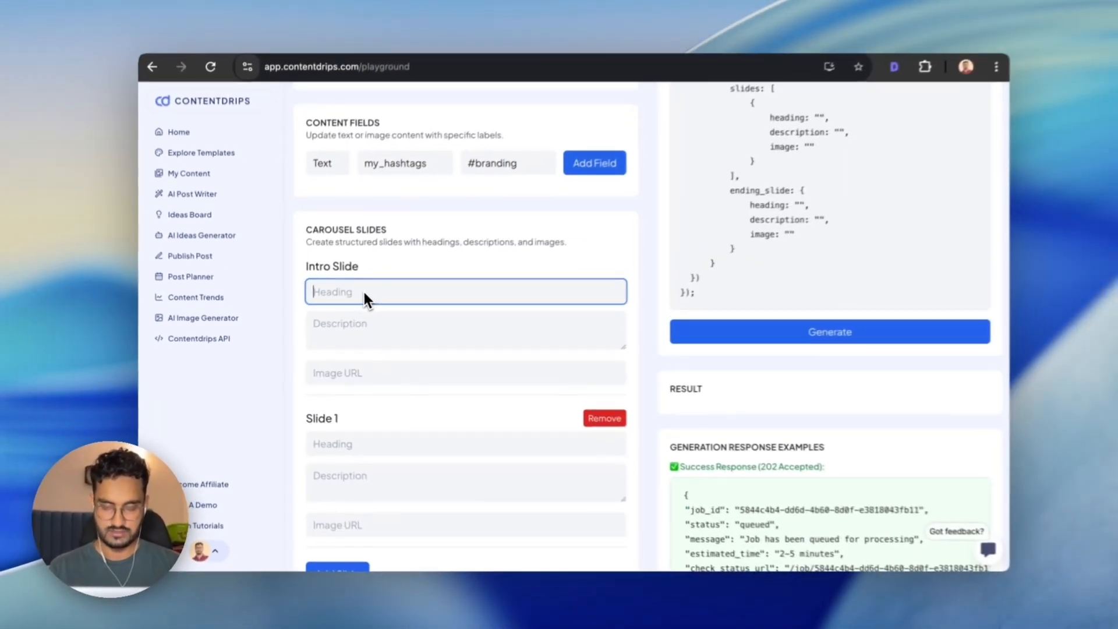
pyautogui.write('Hey! Th')
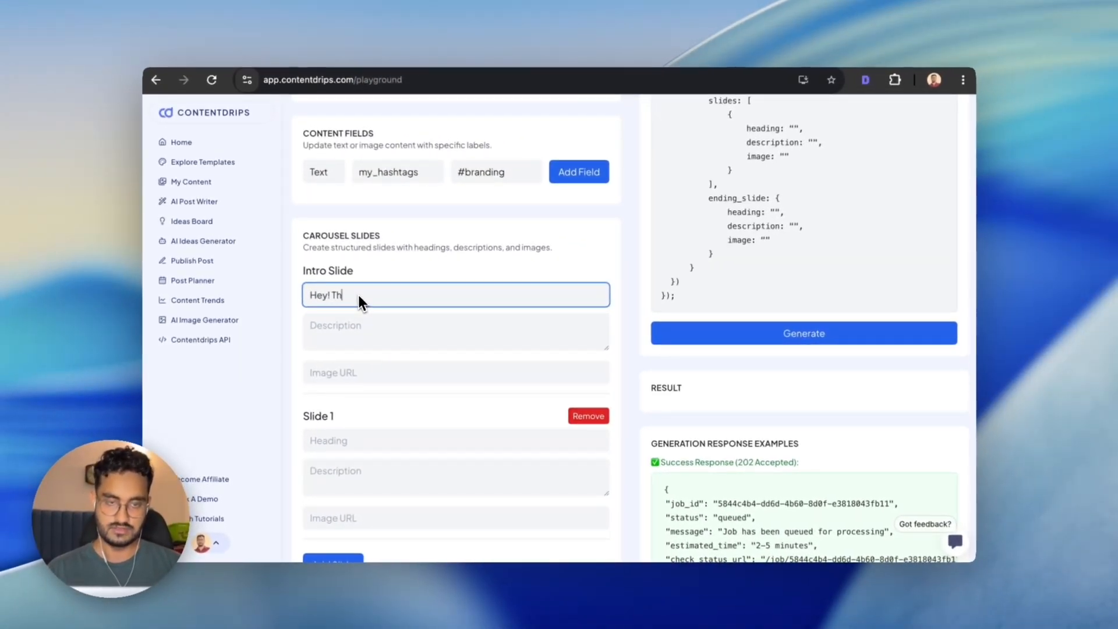
pyautogui.write('is is a test')
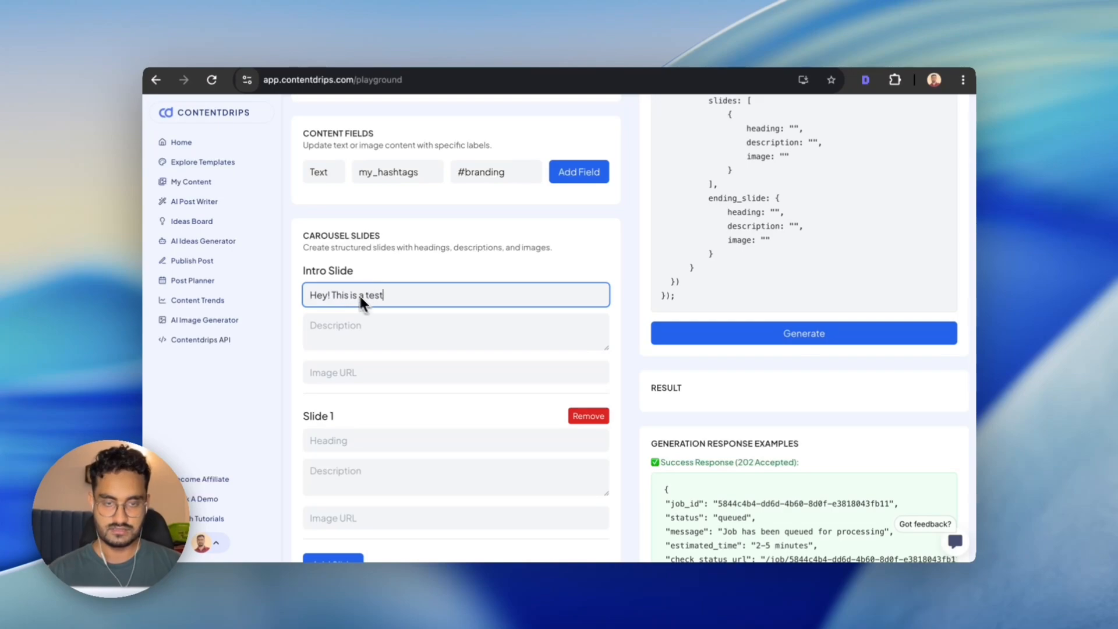
pyautogui.click(392, 323)
pyautogui.write('Description text')
# Step: Fill in Slide 1 with the heading "Second slide text" and the placeholder description "hkkasdksa dsa dsad"
pyautogui.scroll(-2, 391, 327)
pyautogui.click(388, 329)
pyautogui.write('Second slide text')
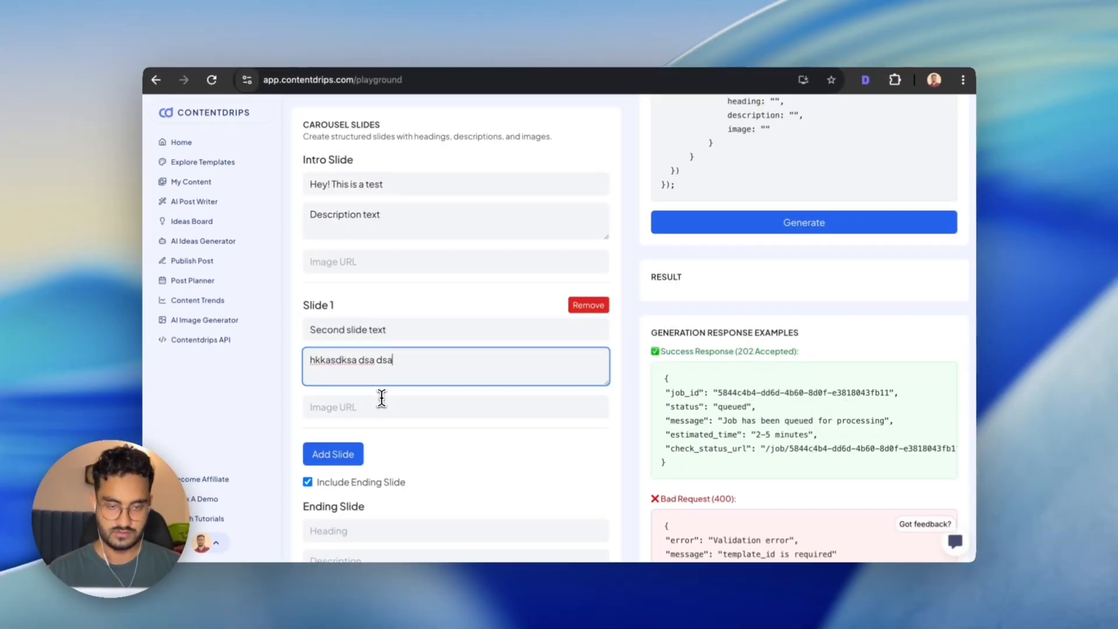
pyautogui.write('d')
# Step: Add a second slide with the heading "Say good things" and the description "hello"
pyautogui.click(334, 455)
pyautogui.scroll(-3, 385, 349)
pyautogui.click(385, 305)
pyautogui.write('Say good things')
pyautogui.click(383, 334)
pyautogui.write('hello')
# Step: Fill in the Ending Slide with the heading "Thank you" and the description "Become a partner of us", and review the slide entries
pyautogui.click(368, 451)
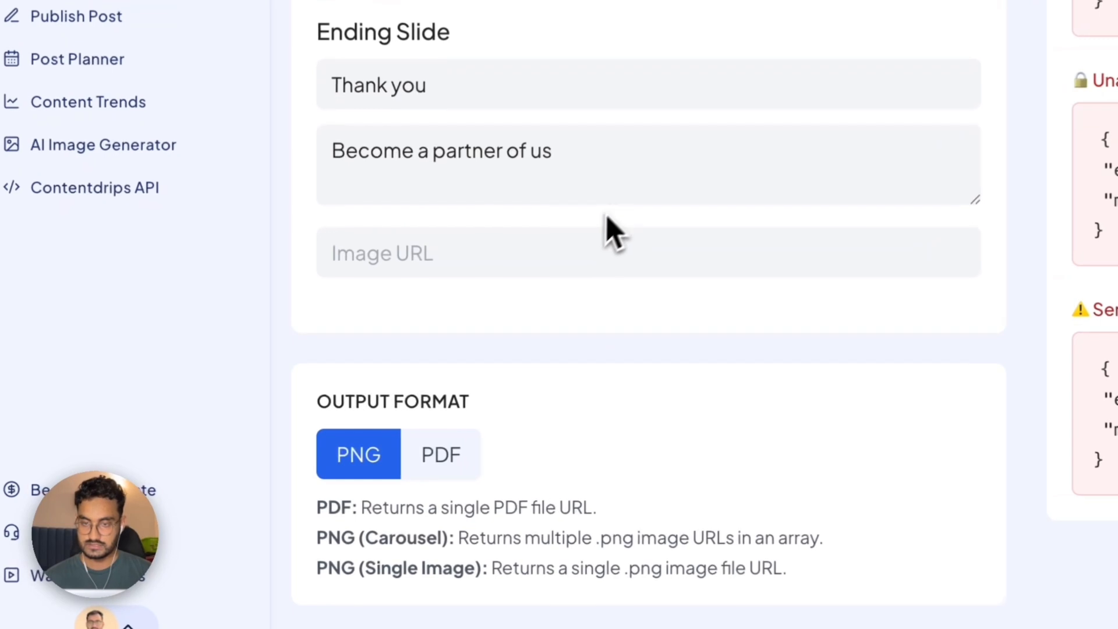
pyautogui.scroll(4, 445, 348)
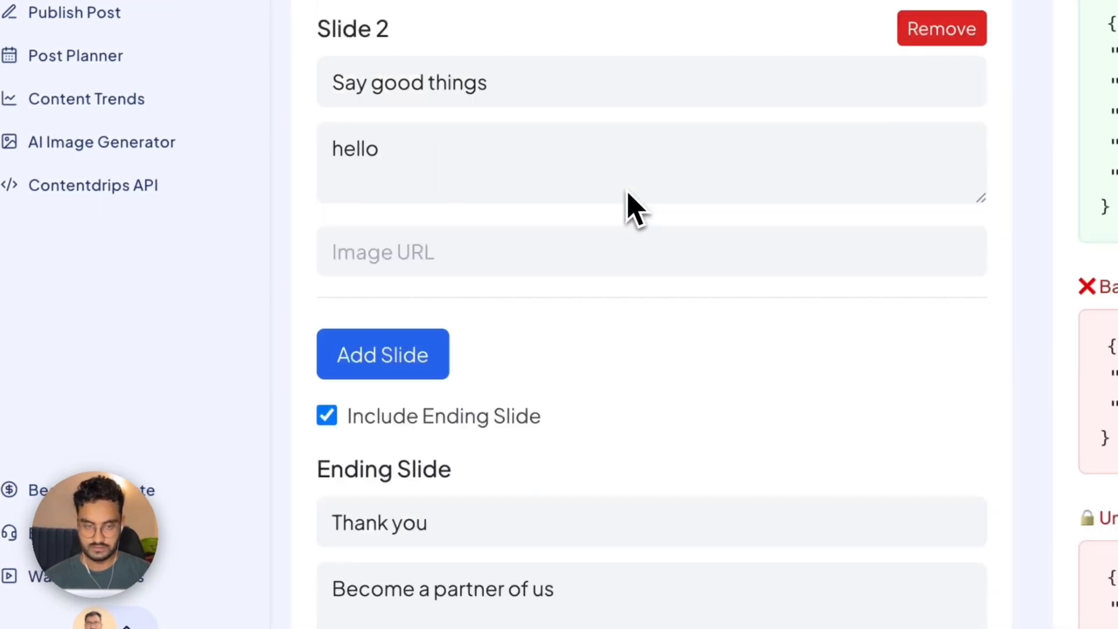
pyautogui.scroll(-4, 632, 206)
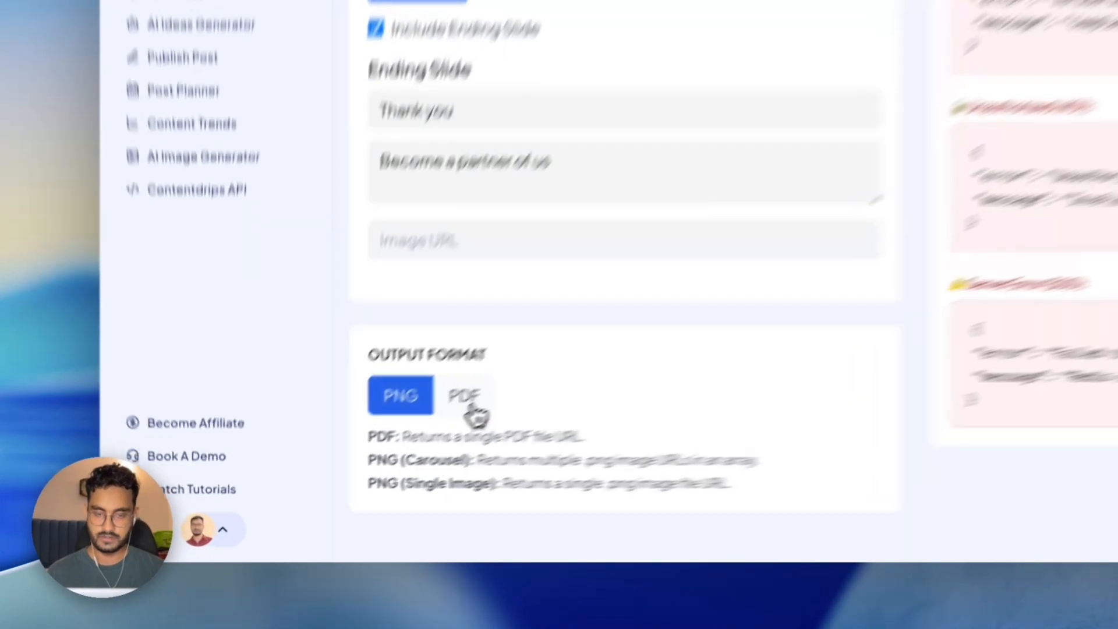
# Step: Try the PDF output format and set the output format back to PNG
pyautogui.click(367, 470)
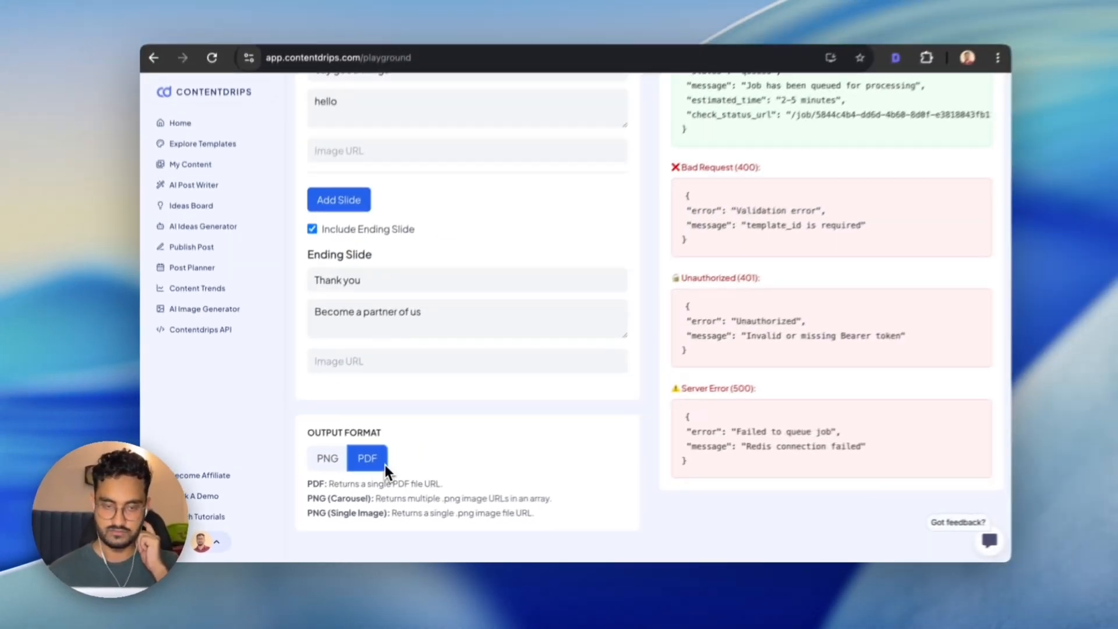
pyautogui.scroll(2, 417, 472)
pyautogui.scroll(-1, 418, 472)
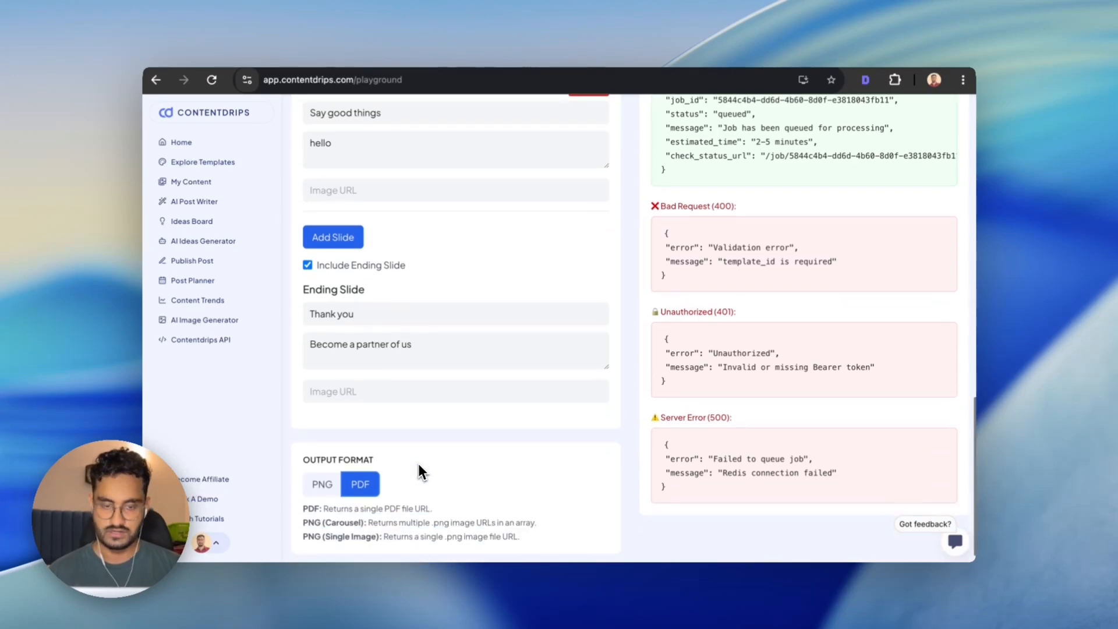
pyautogui.click(330, 489)
# Step: Add the text content field "my_hashtags" with the value "#branding" and check the content_update and carousel parts of the API request preview
pyautogui.scroll(6, 627, 280)
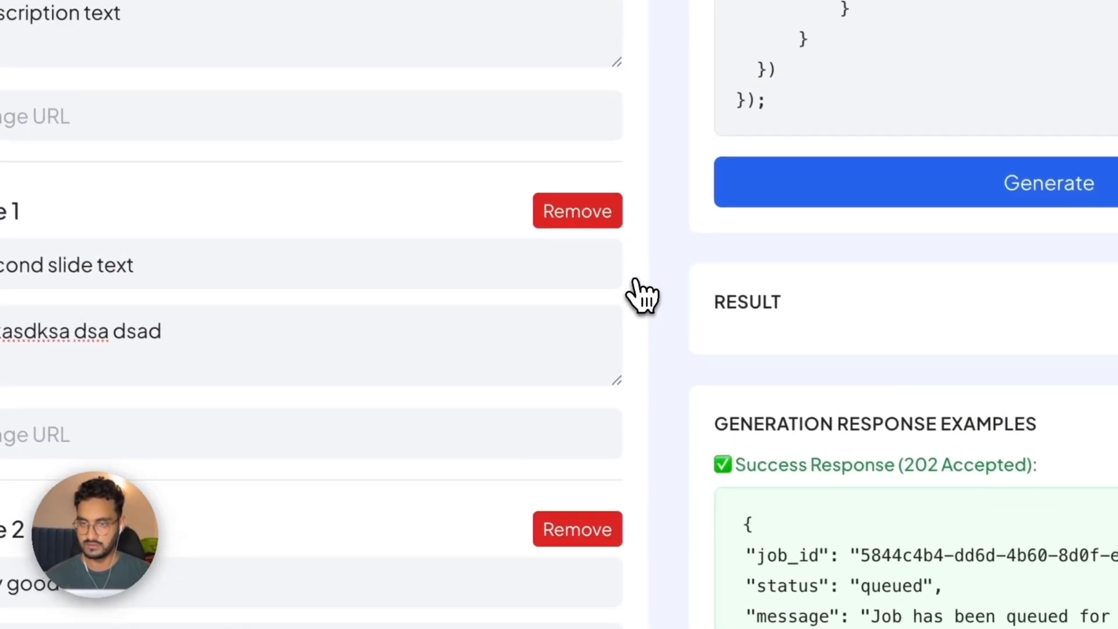
pyautogui.scroll(8, 642, 297)
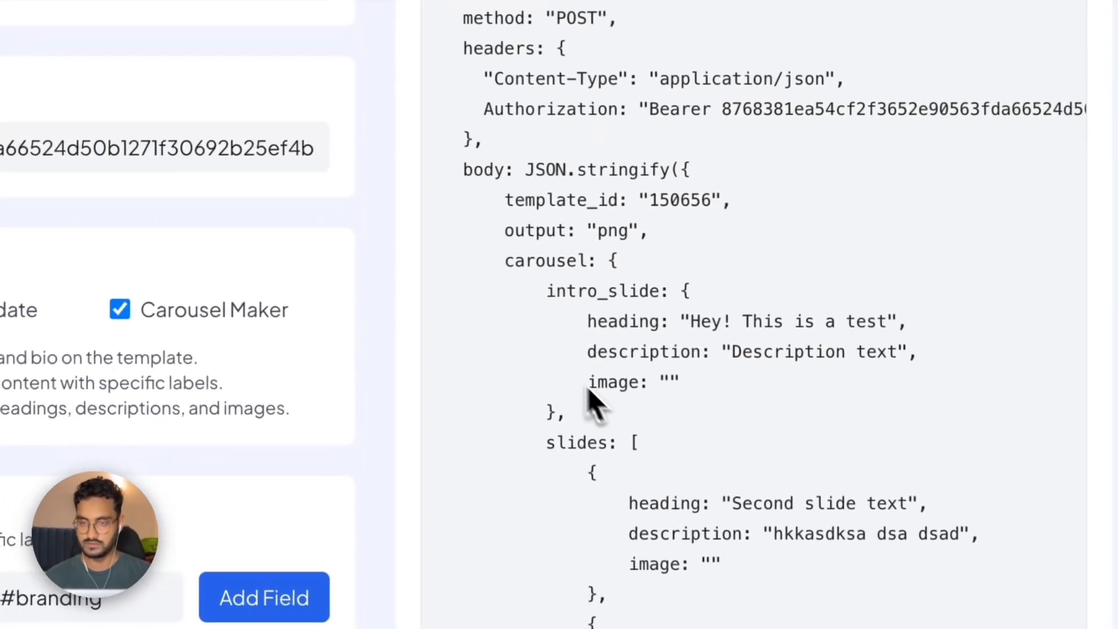
pyautogui.moveTo(661, 434); pyautogui.dragTo(619, 354)
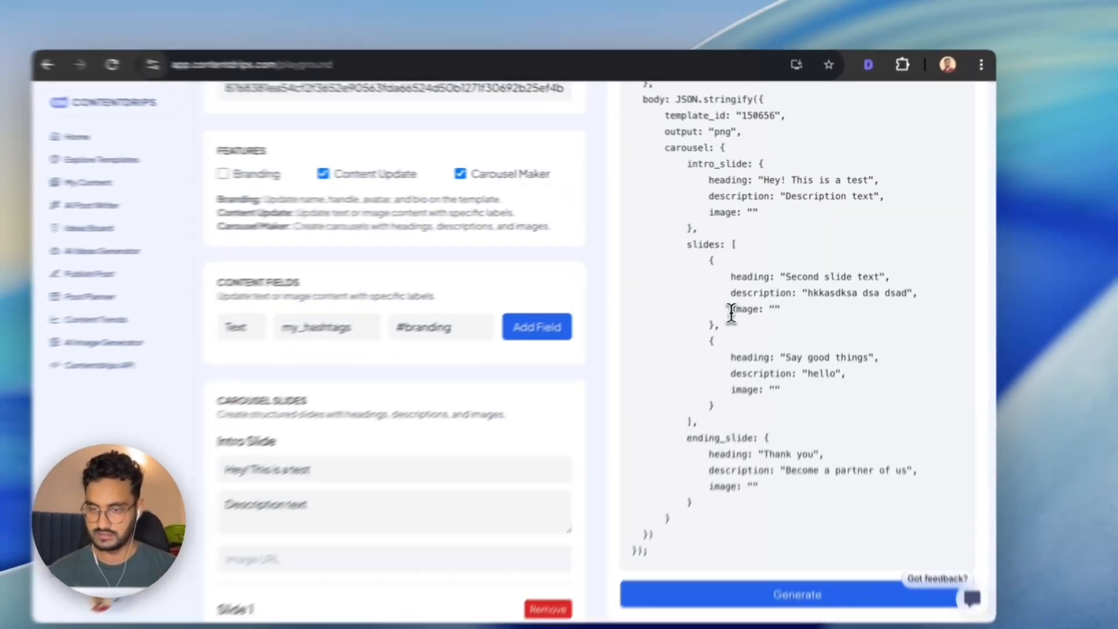
pyautogui.scroll(-2, 628, 434)
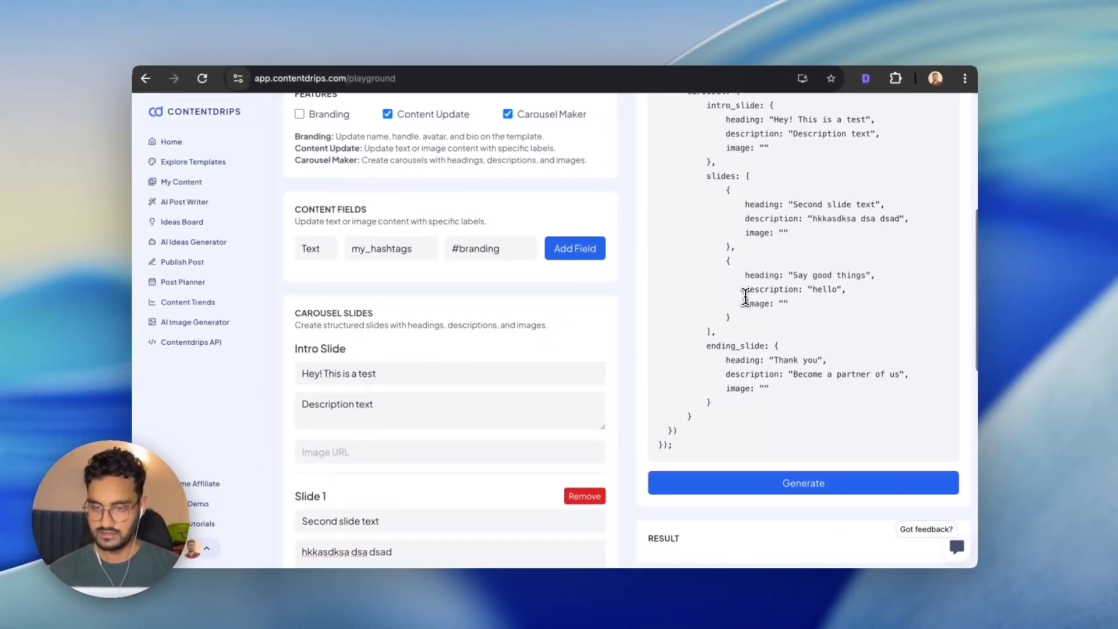
pyautogui.scroll(2, 758, 367)
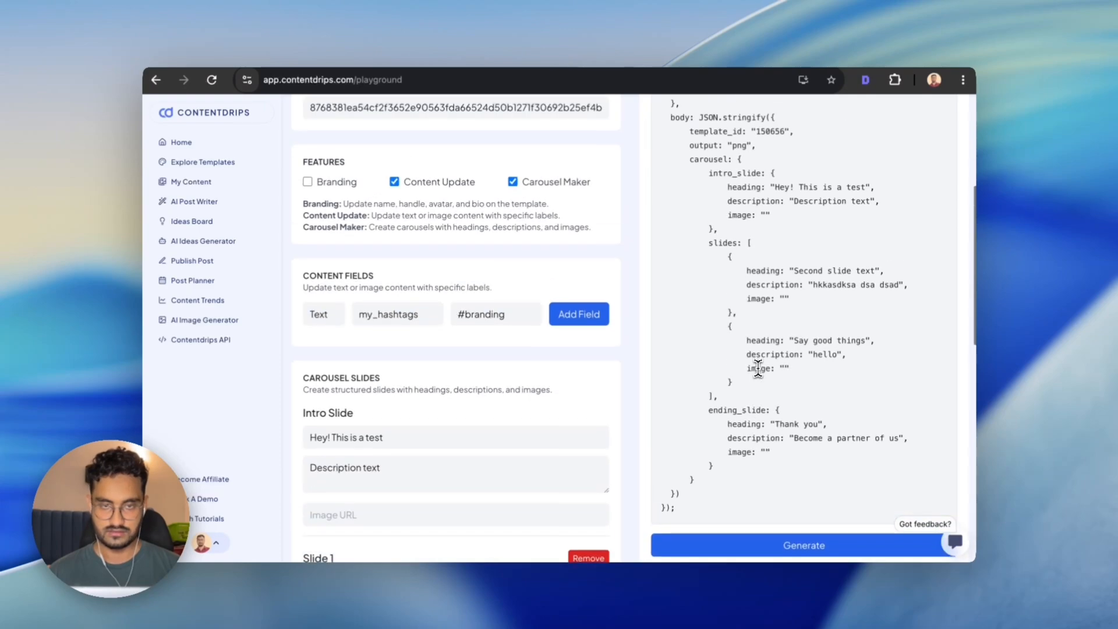
pyautogui.scroll(2, 699, 244)
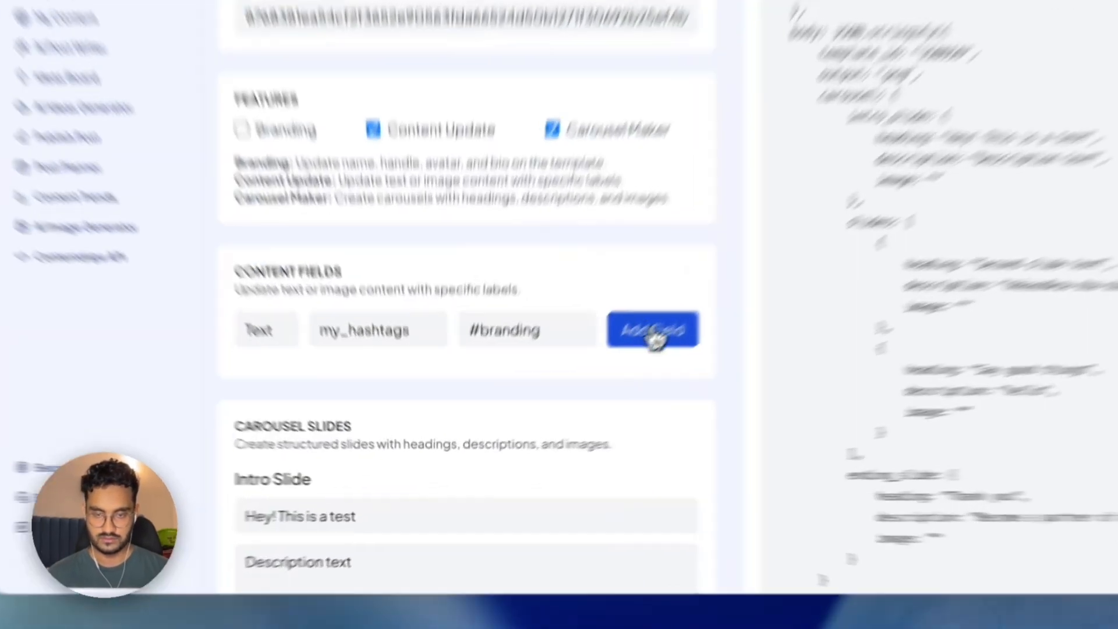
pyautogui.click(580, 392)
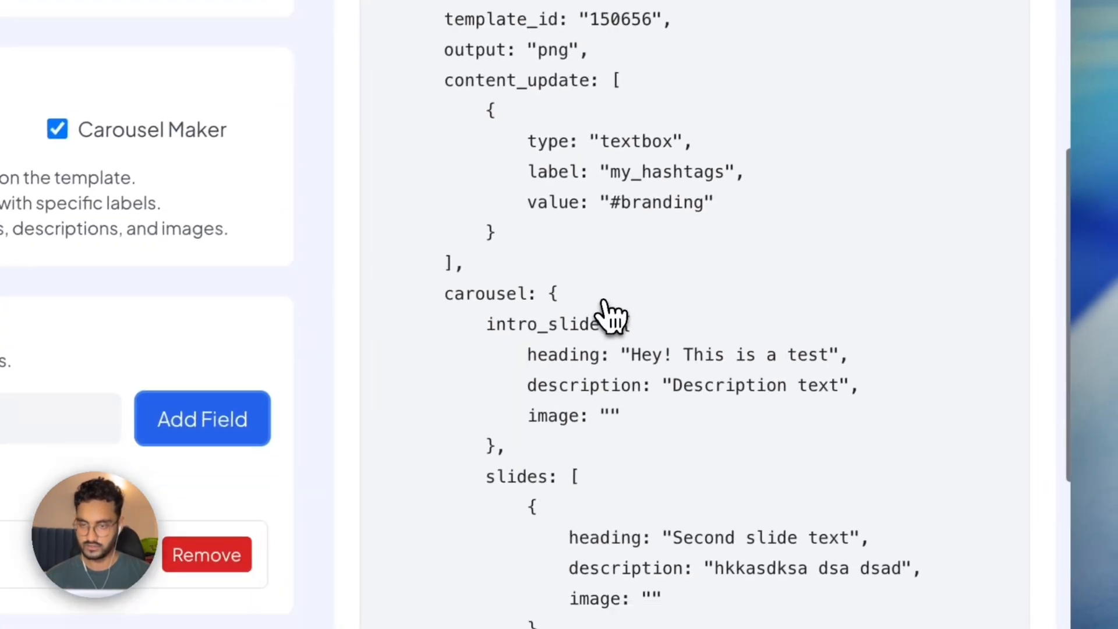
pyautogui.scroll(-3, 605, 317)
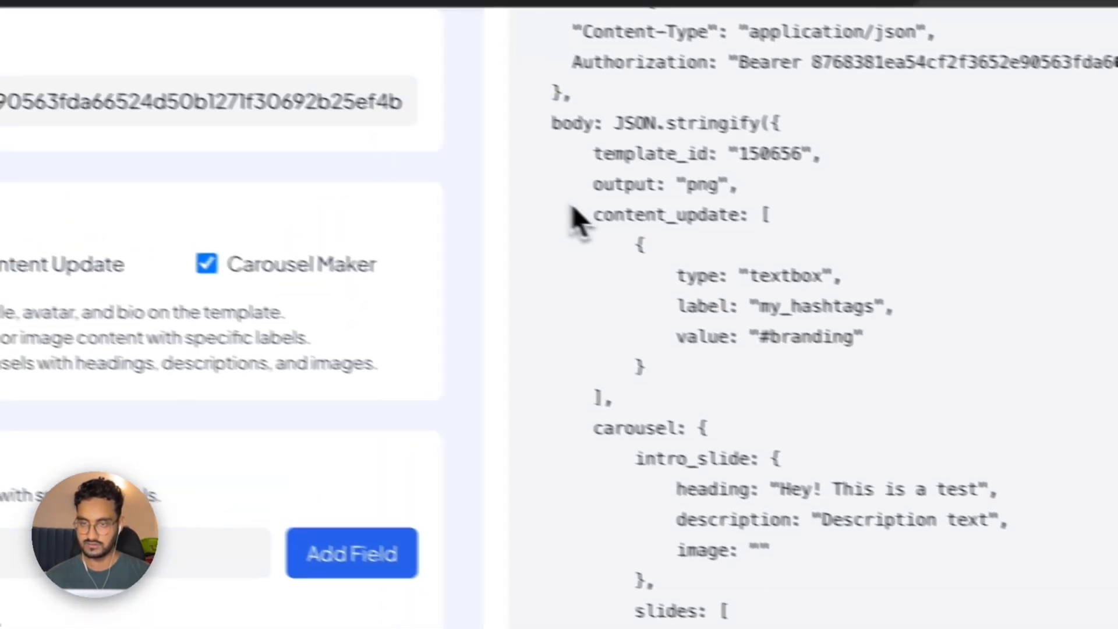
pyautogui.moveTo(434, 130); pyautogui.dragTo(516, 191)
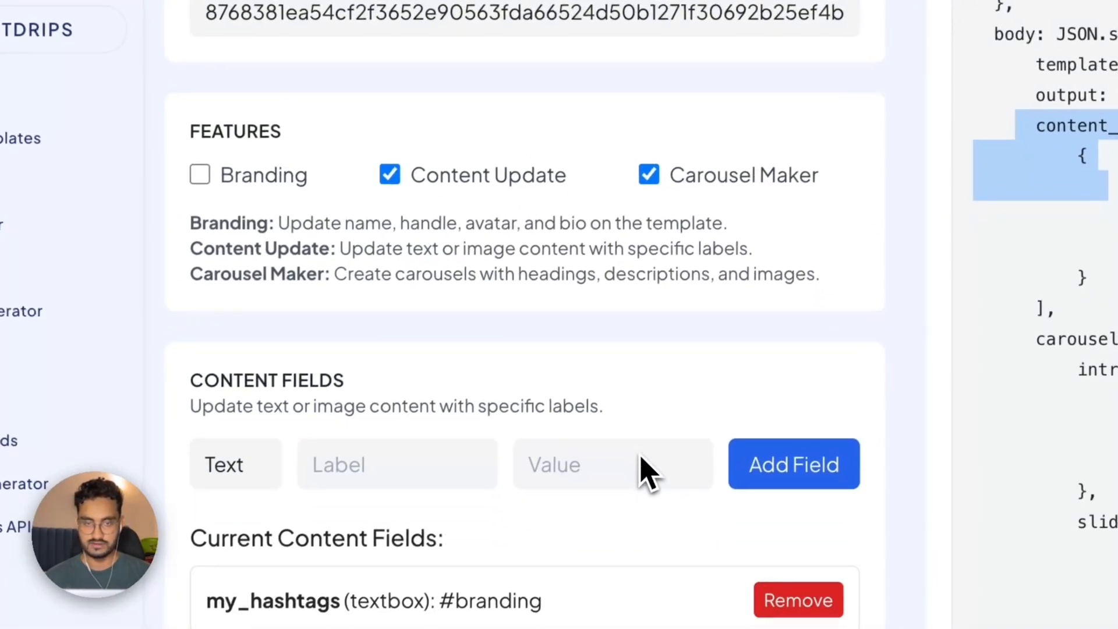
# Step: Send the render request to generate the carousel and copy the job ID from the result
pyautogui.scroll(-15, 647, 473)
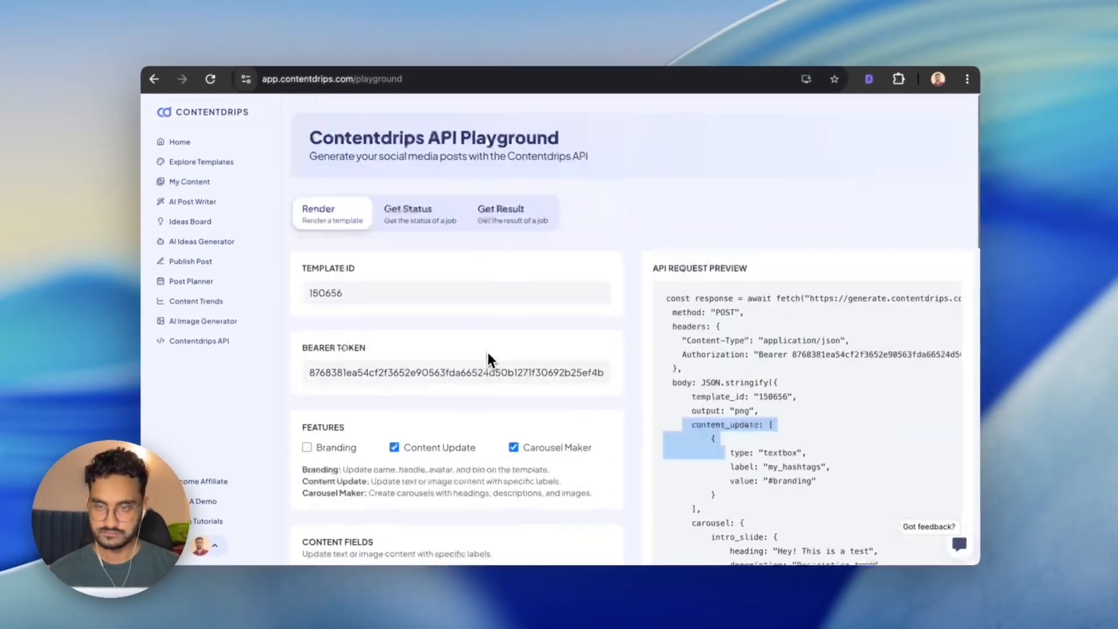
pyautogui.scroll(-10, 648, 362)
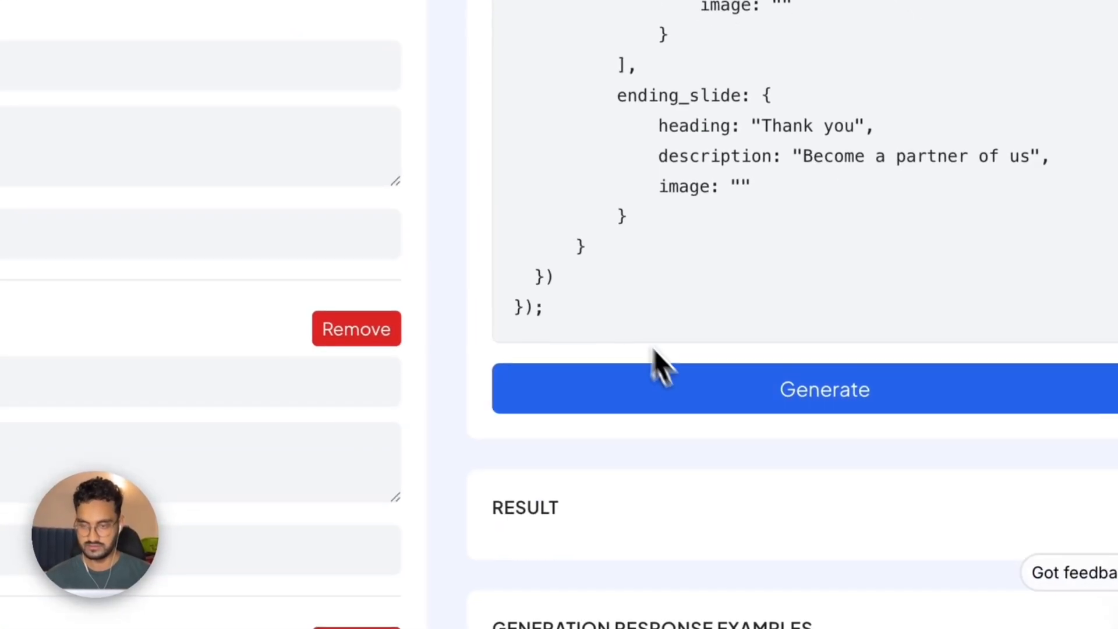
pyautogui.click(676, 389)
pyautogui.scroll(-6, 679, 395)
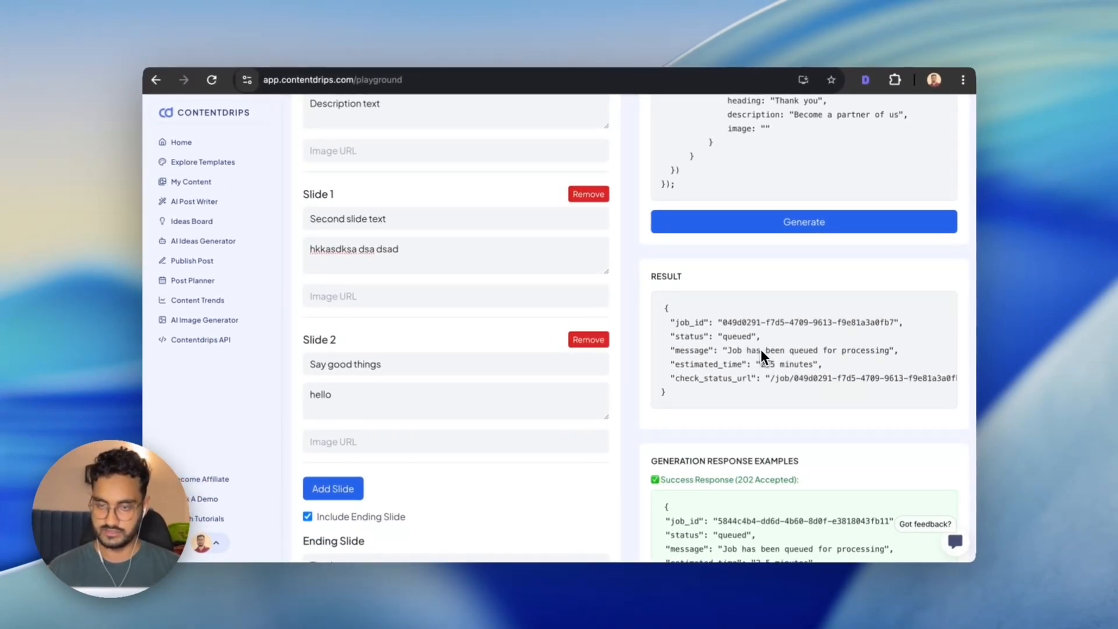
pyautogui.moveTo(722, 323); pyautogui.dragTo(897, 324)
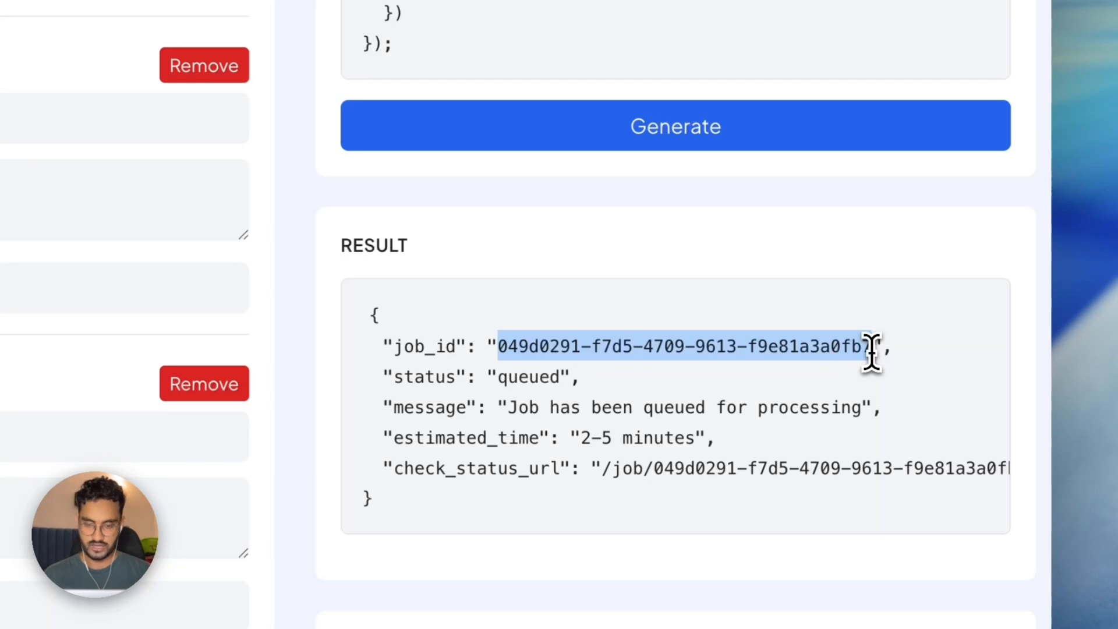
# Step: Check the status of the carousel job using the copied job ID
pyautogui.scroll(15, 582, 356)
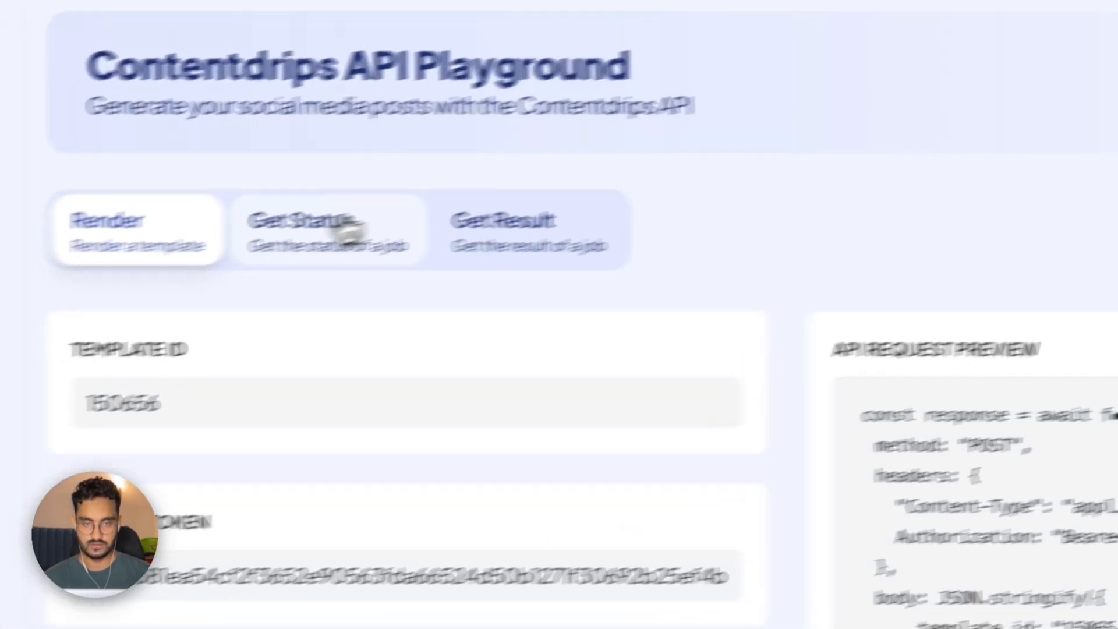
pyautogui.click(346, 232)
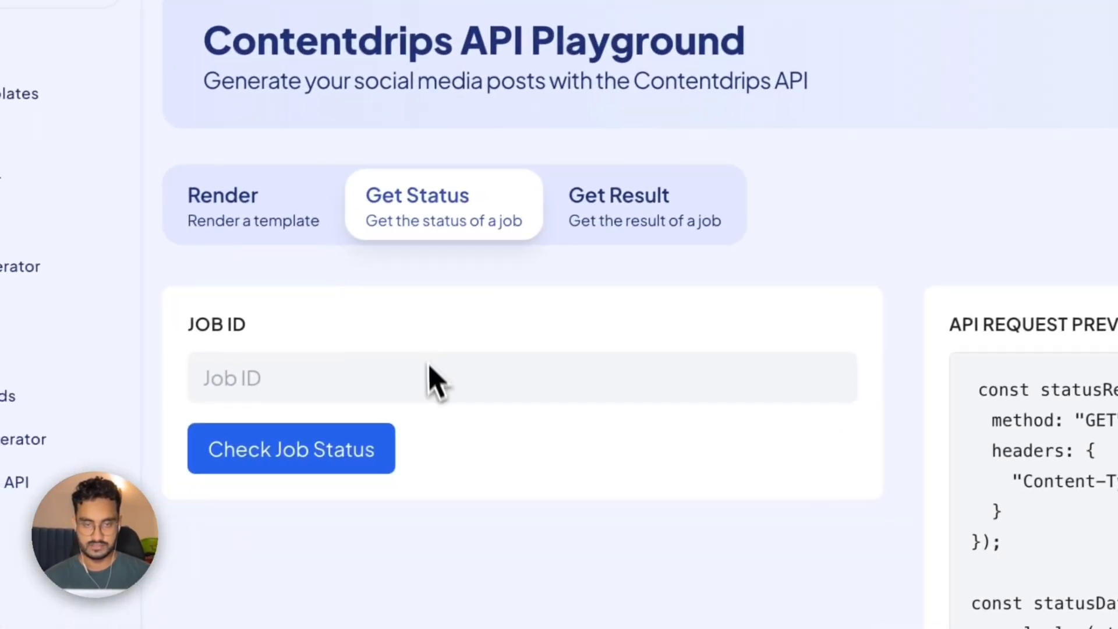
pyautogui.click(306, 400)
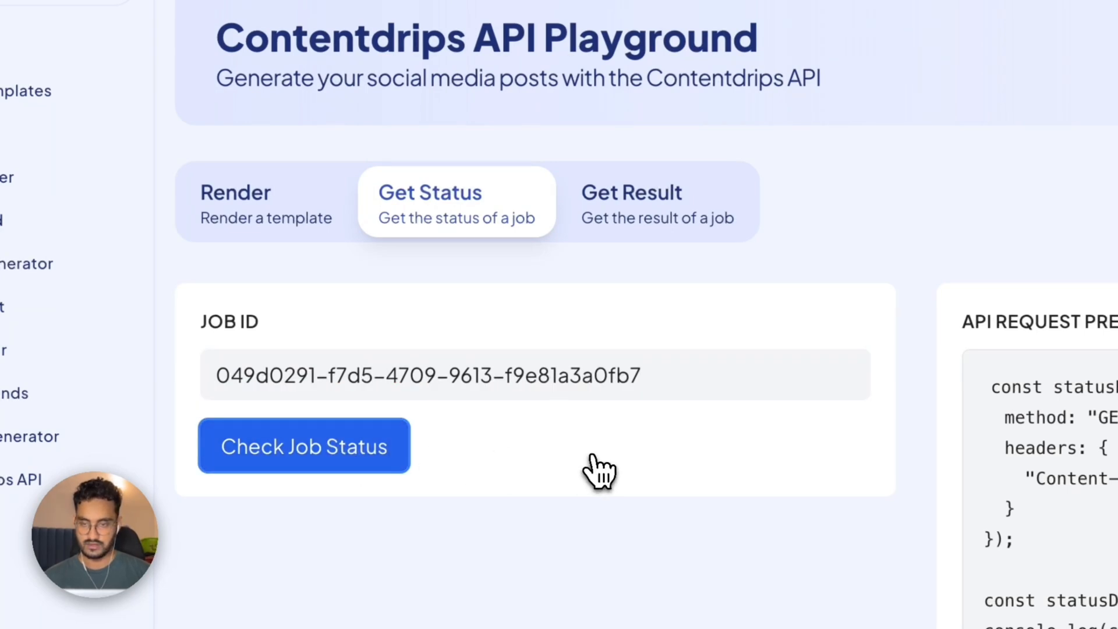
pyautogui.scroll(-6, 599, 470)
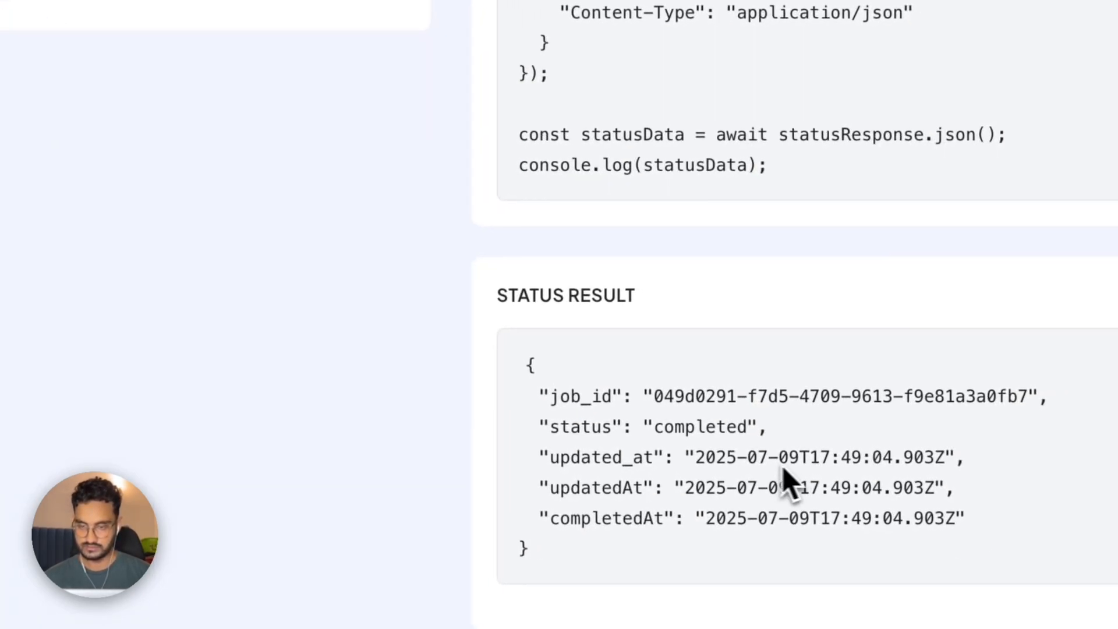
# Step: Get the result of the same job and bring its export URLs into view
pyautogui.scroll(6, 694, 443)
pyautogui.click(552, 227)
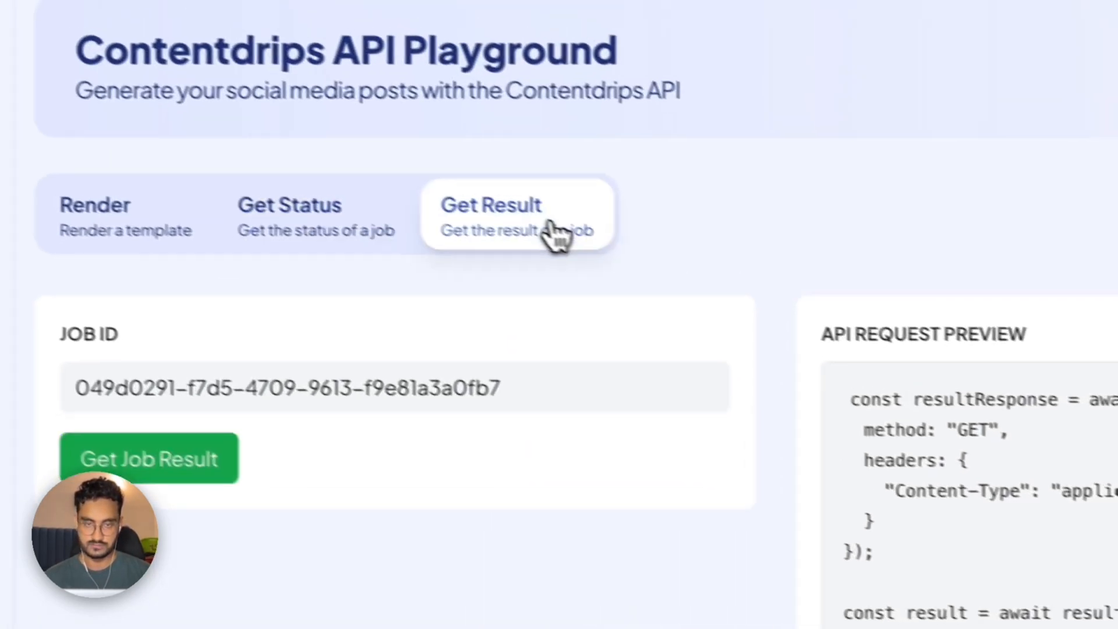
pyautogui.click(241, 402)
pyautogui.click(216, 460)
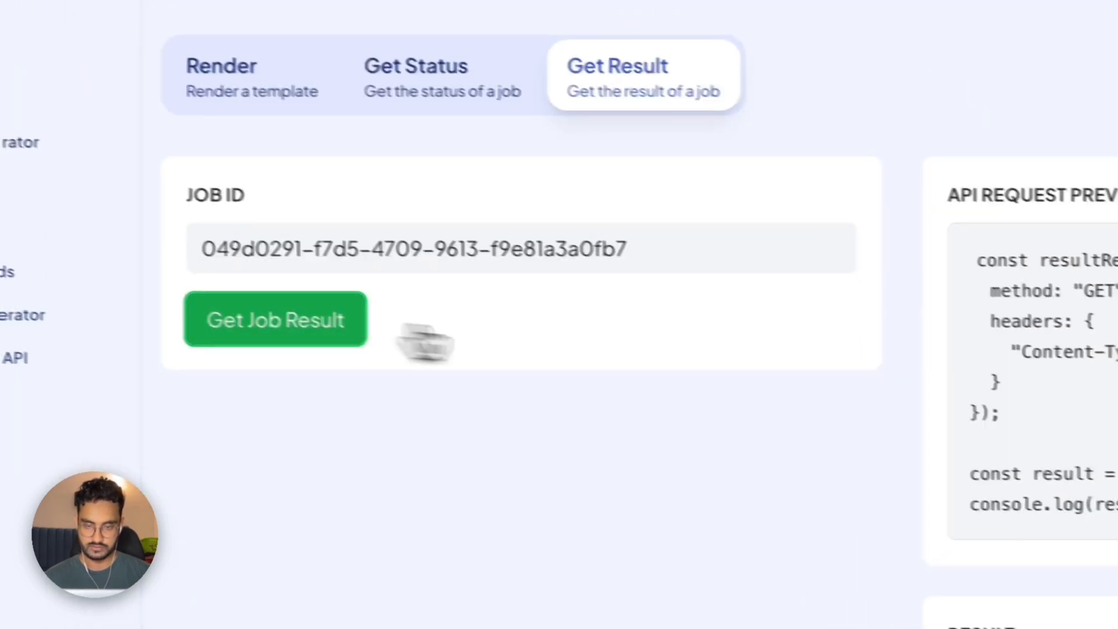
pyautogui.scroll(-5, 425, 343)
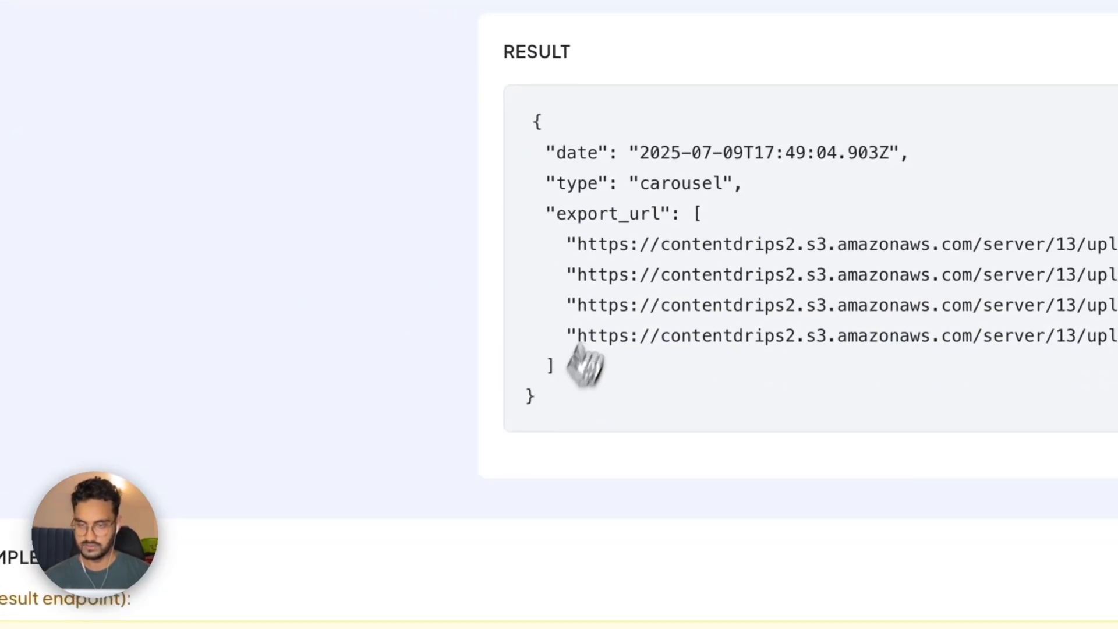
# Step: Copy the first export URL, ending in carousel-frame-0.png, and open the image in a new browser tab
pyautogui.moveTo(749, 268); pyautogui.dragTo(1117, 244)
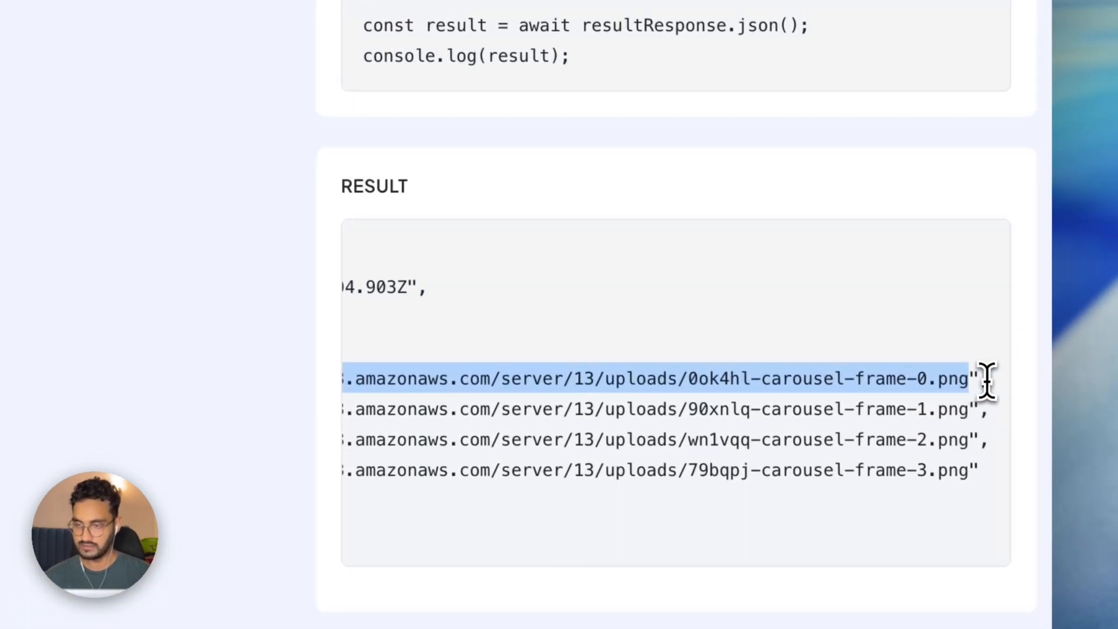
pyautogui.press('super+t')
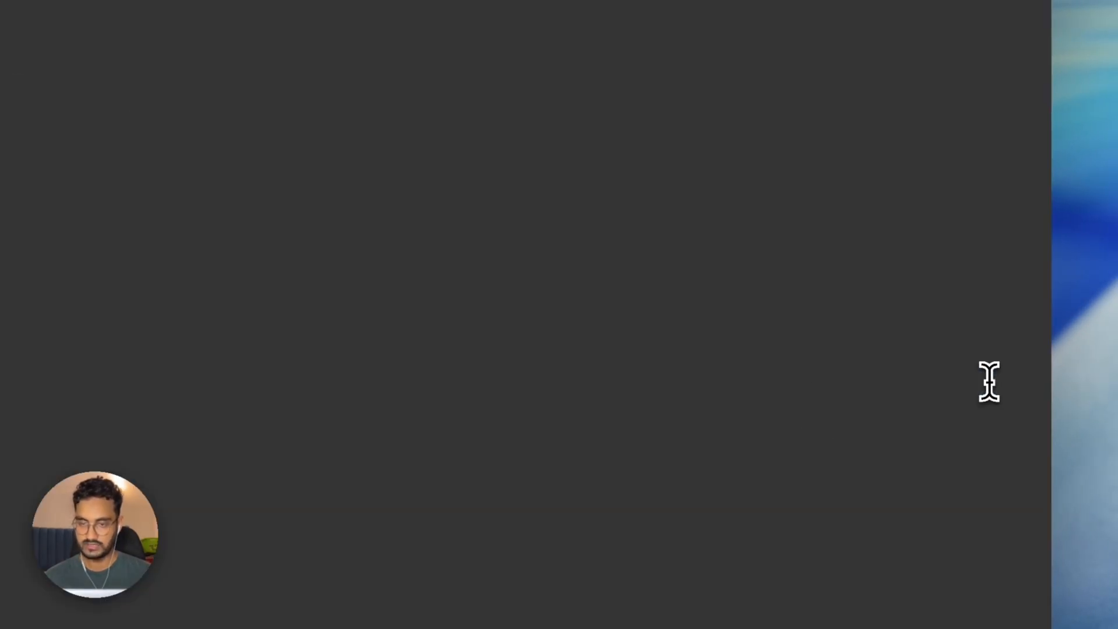
pyautogui.write('contentdrips2.s3.amazonaws.com/server/13/uploads/0ok4hl-carousel-frame-0.png')
pyautogui.press('Return')
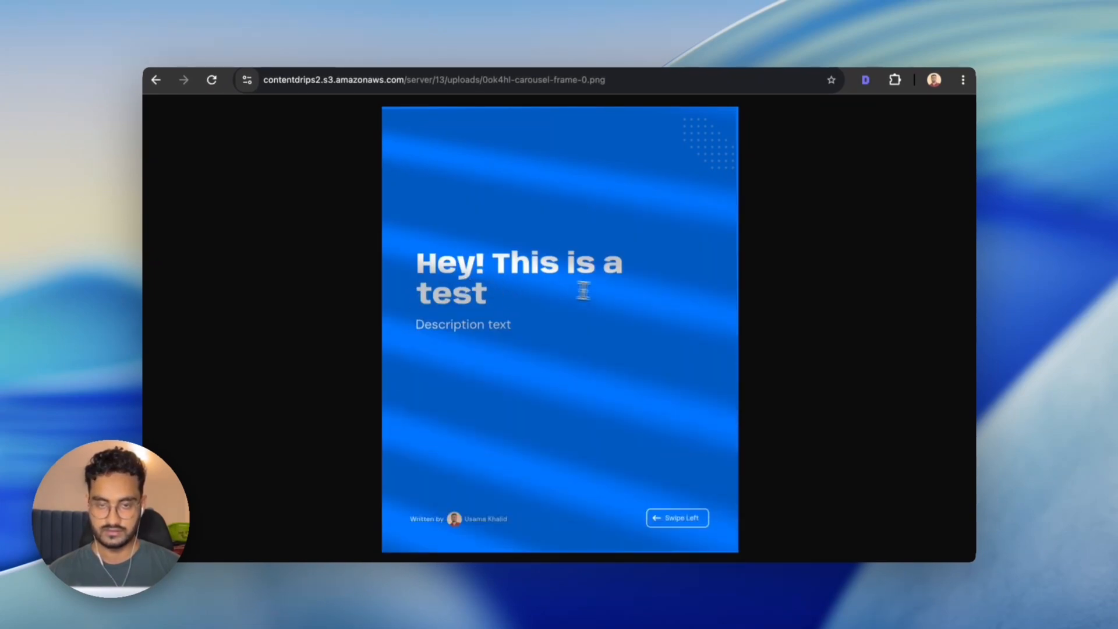
# Step: In the template canvas, append the test lines "asdas", "ad" and "as" to the description below "Start Strong with MVPs"
pyautogui.click(396, 58)
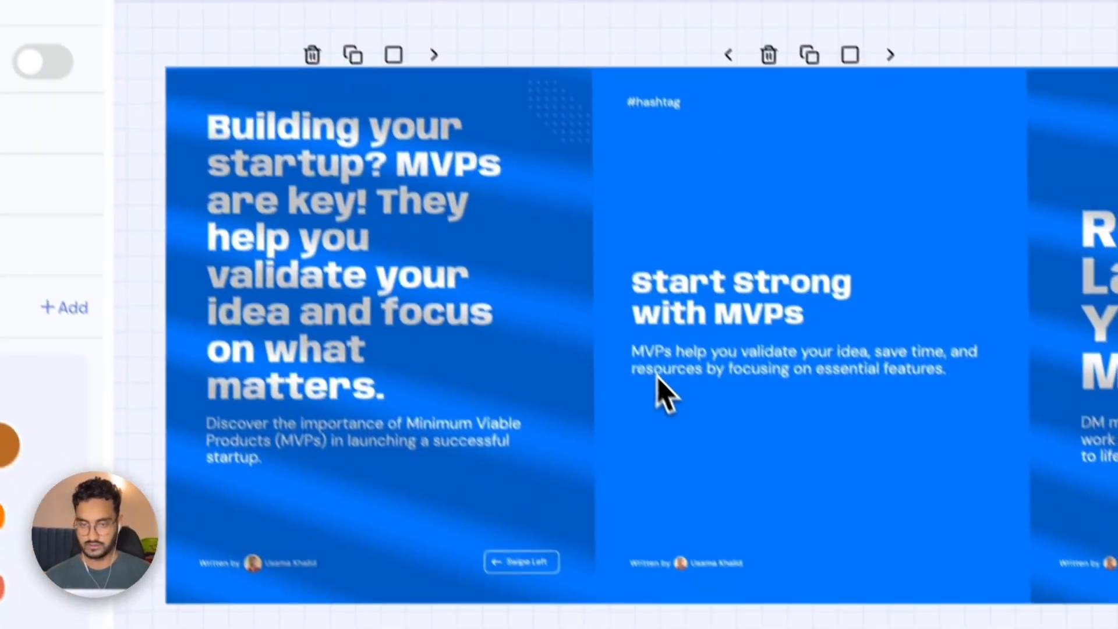
pyautogui.click(52, 62)
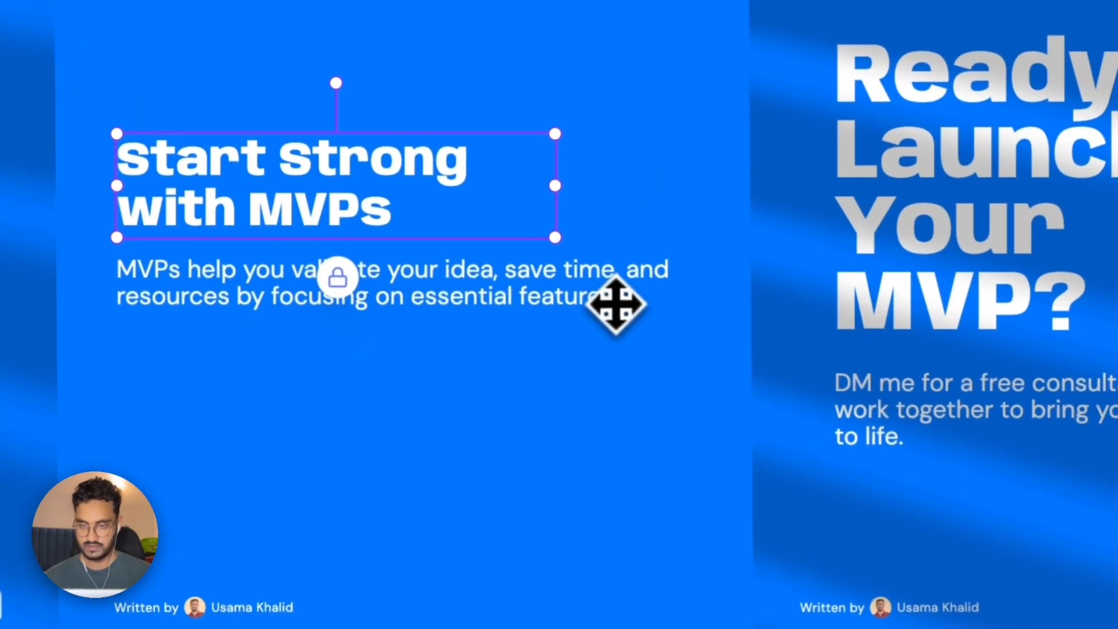
pyautogui.click(862, 359)
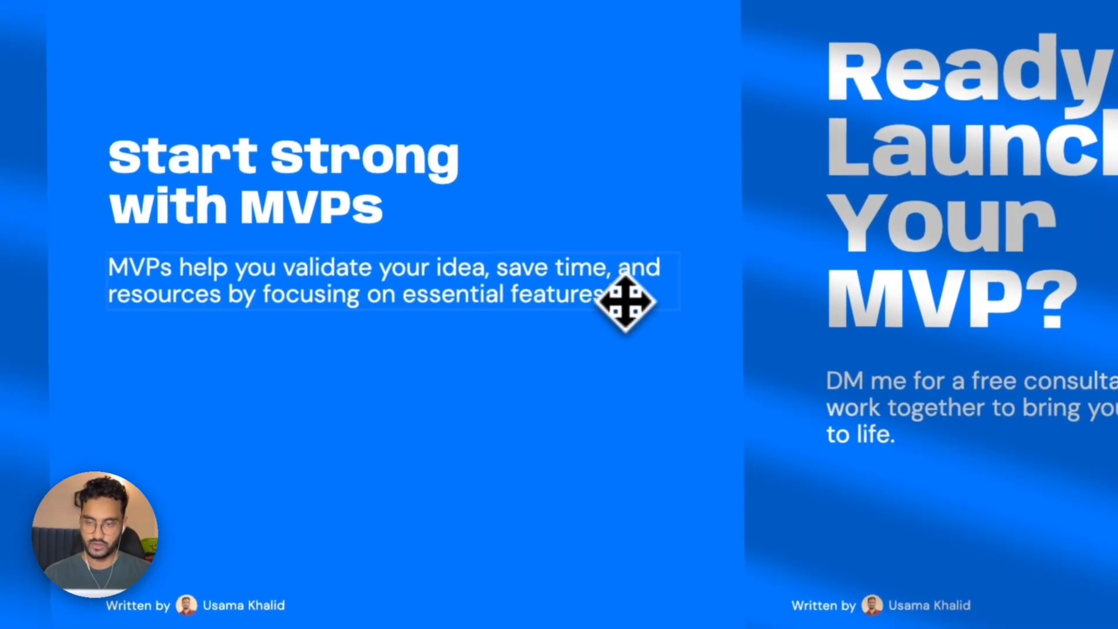
pyautogui.press('Return')
pyautogui.write('asdas')
pyautogui.press('Return')
pyautogui.press('Return')
pyautogui.write('ad')
pyautogui.press('Return')
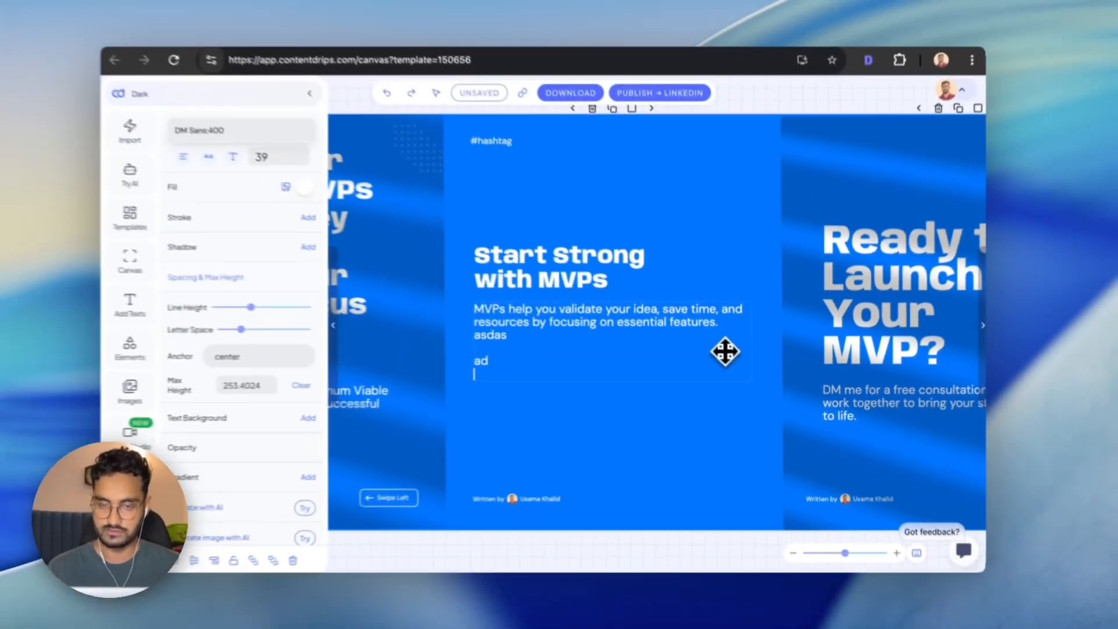
pyautogui.write('as')
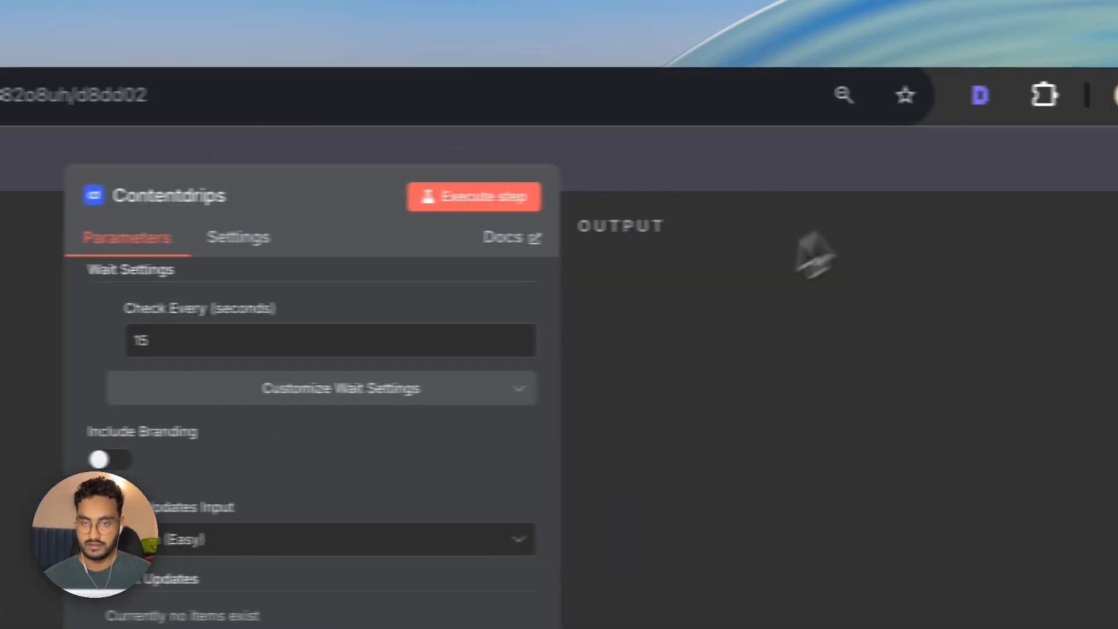
# Step: In n8n, leave the Contentdrips node settings and open an empty workflow
pyautogui.scroll(5, 411, 501)
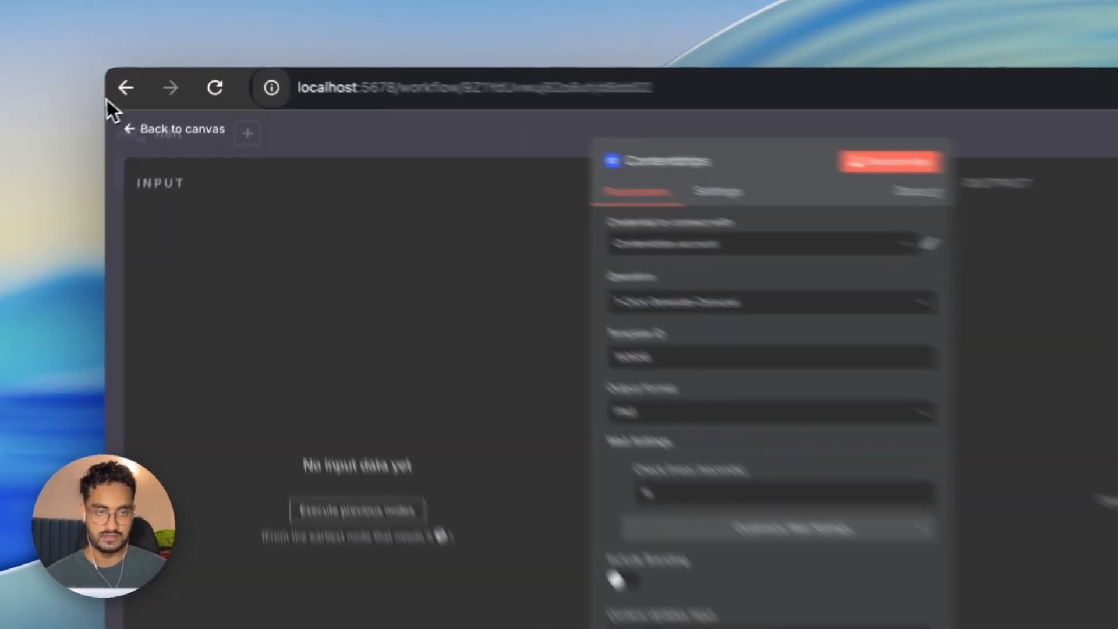
pyautogui.click(152, 84)
pyautogui.click(527, 244)
pyautogui.click(52, 153)
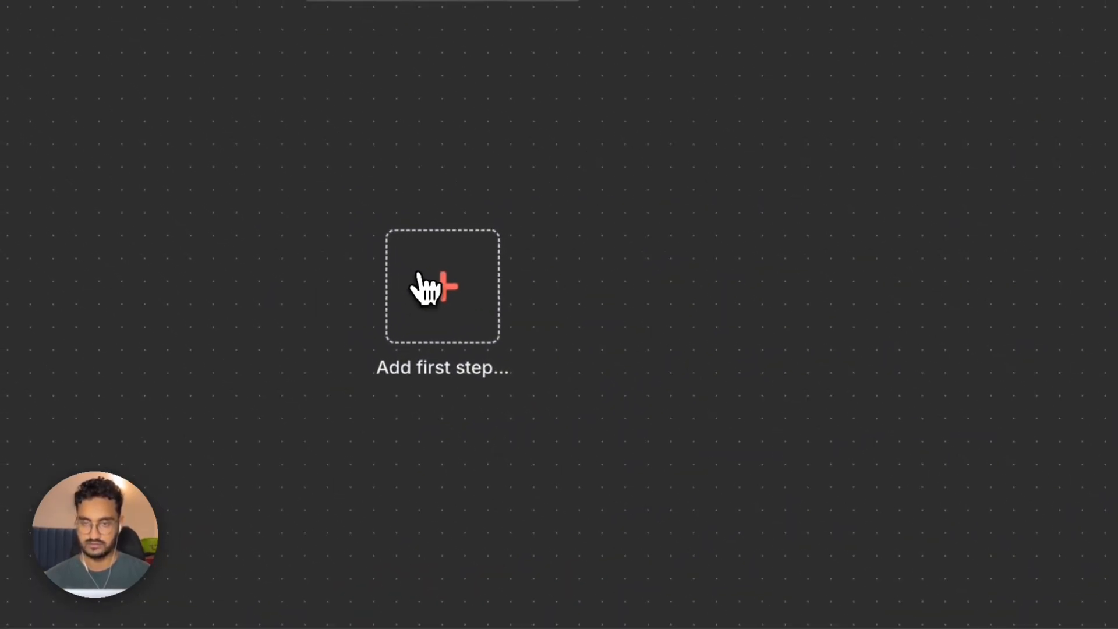
# Step: Search the nodes for "conte" as the workflow's first step and open the Contentdrips node's actions
pyautogui.click(419, 277)
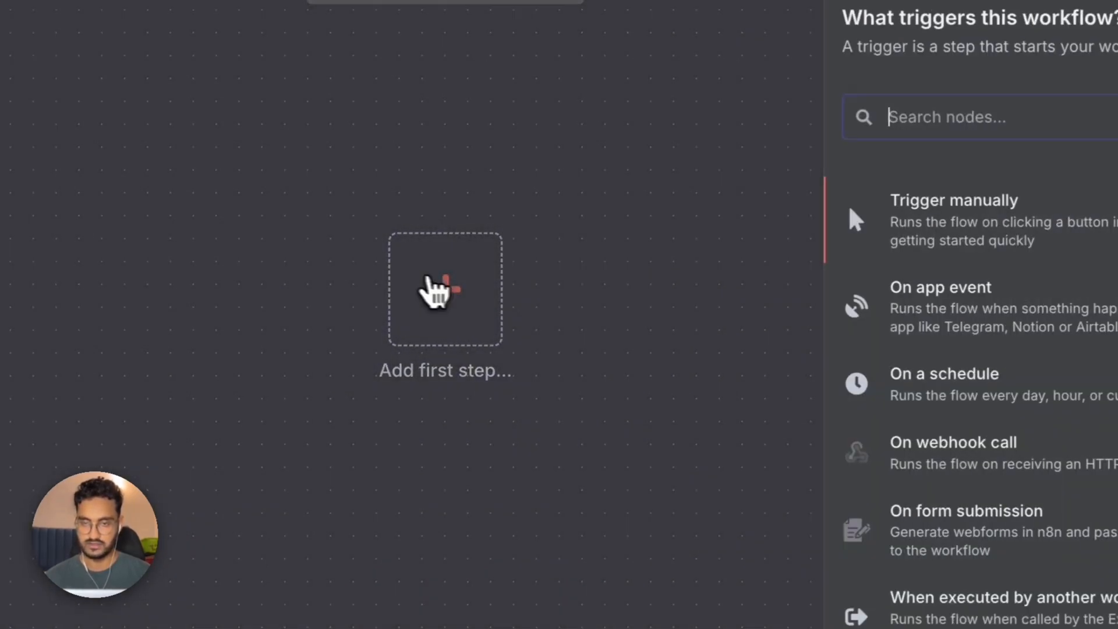
pyautogui.write('conte')
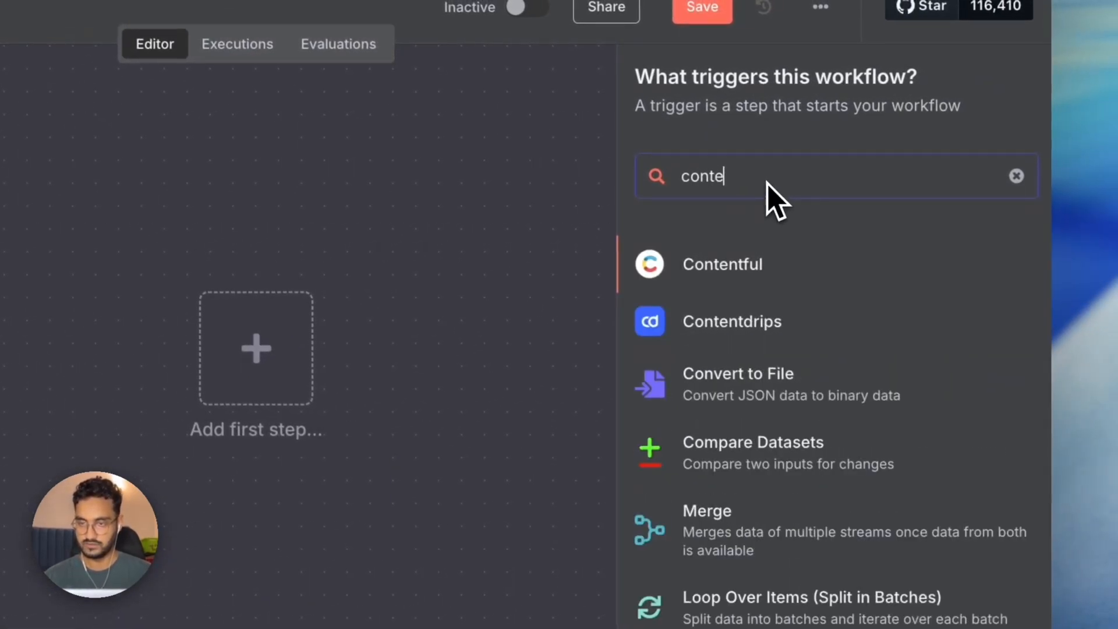
pyautogui.click(729, 338)
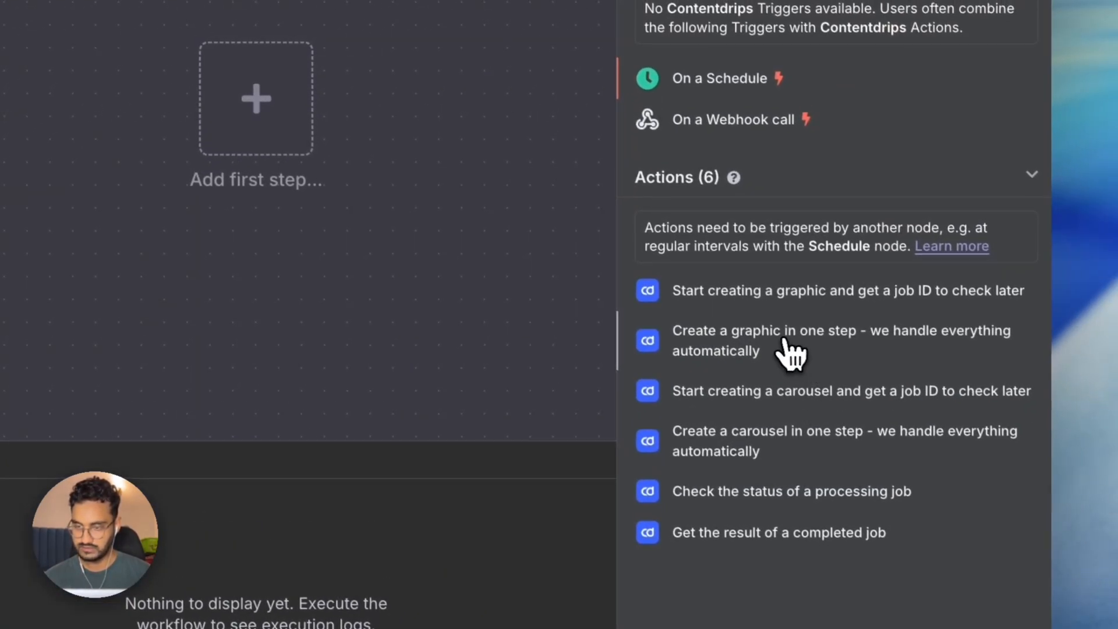
# Step: Add the Contentdrips action that creates a graphic in one step to the workflow
pyautogui.click(752, 349)
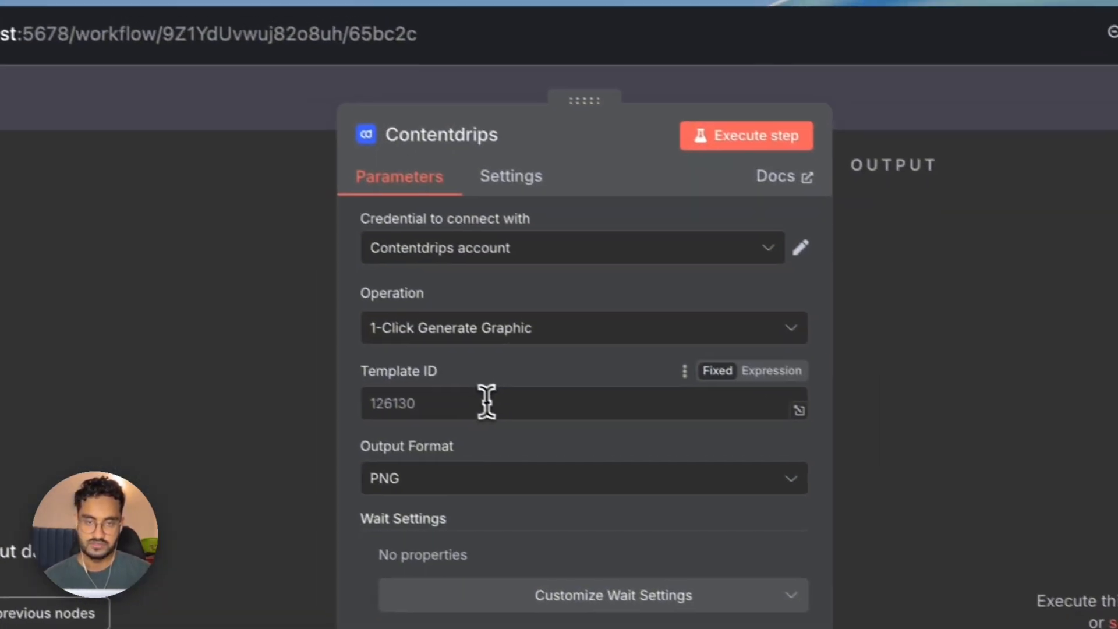
pyautogui.click(487, 402)
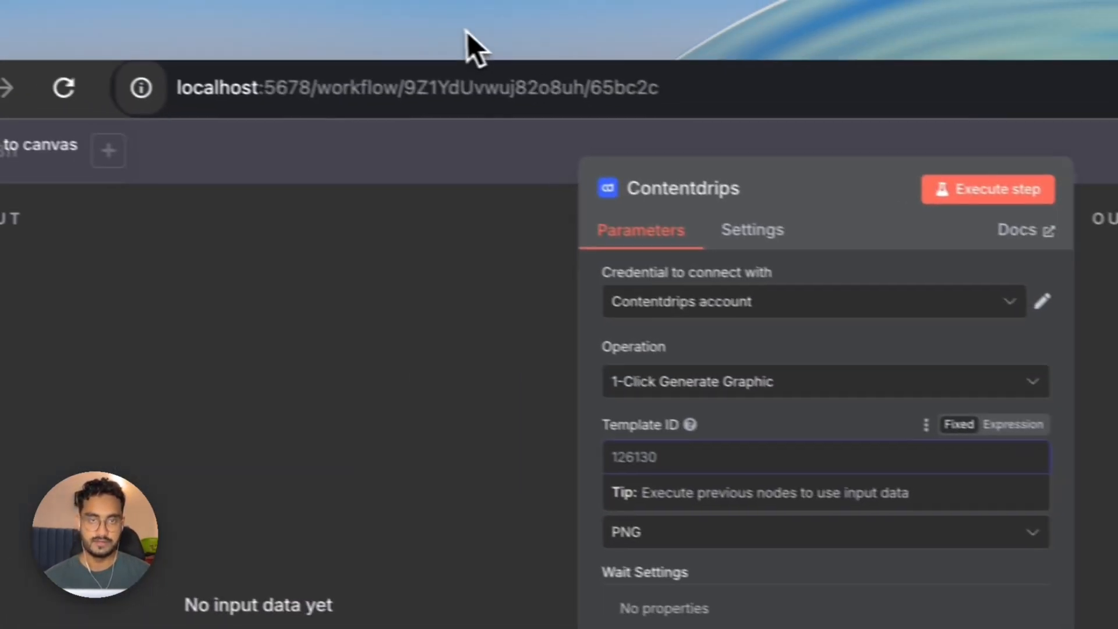
# Step: Open the Blank Canvas design in Contentdrips, copy its template ID, and set the n8n node's Template ID to 150113
pyautogui.click(472, 33)
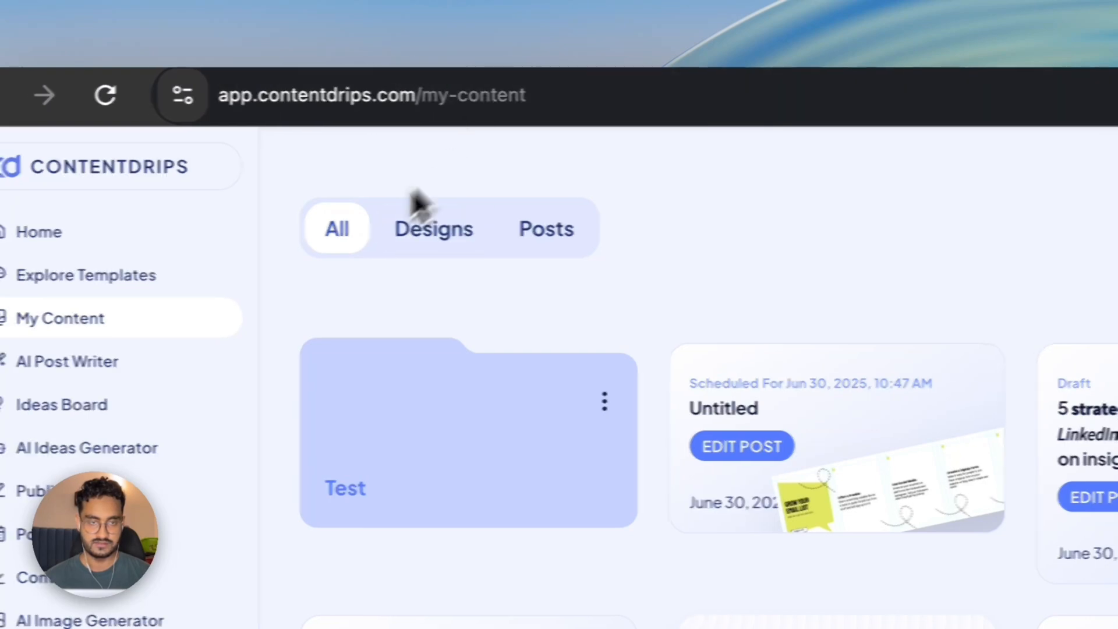
pyautogui.click(437, 240)
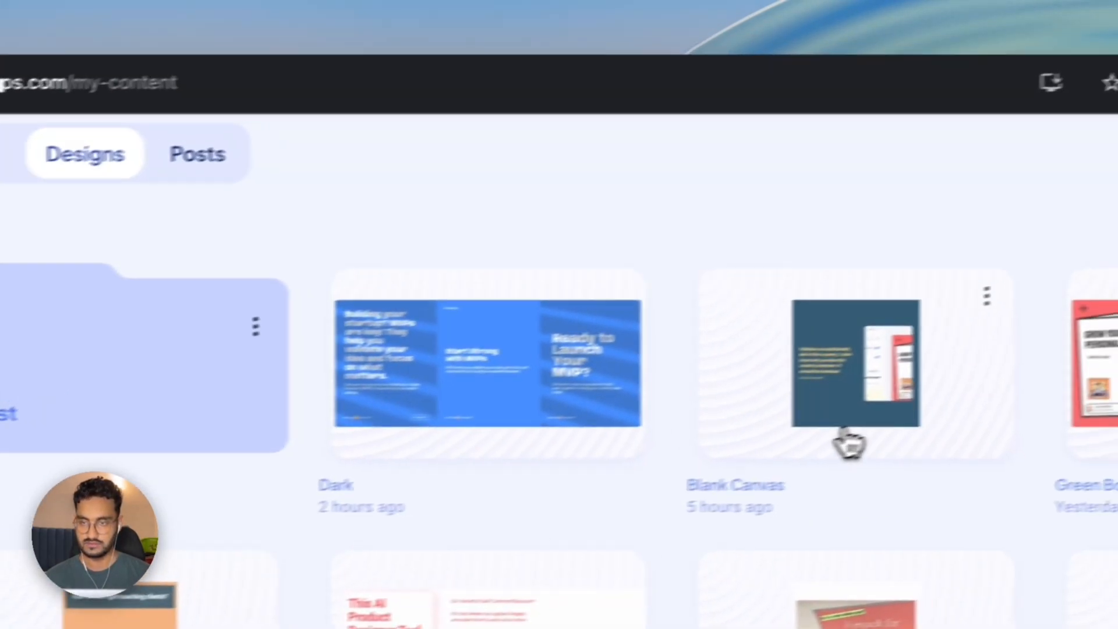
pyautogui.click(850, 445)
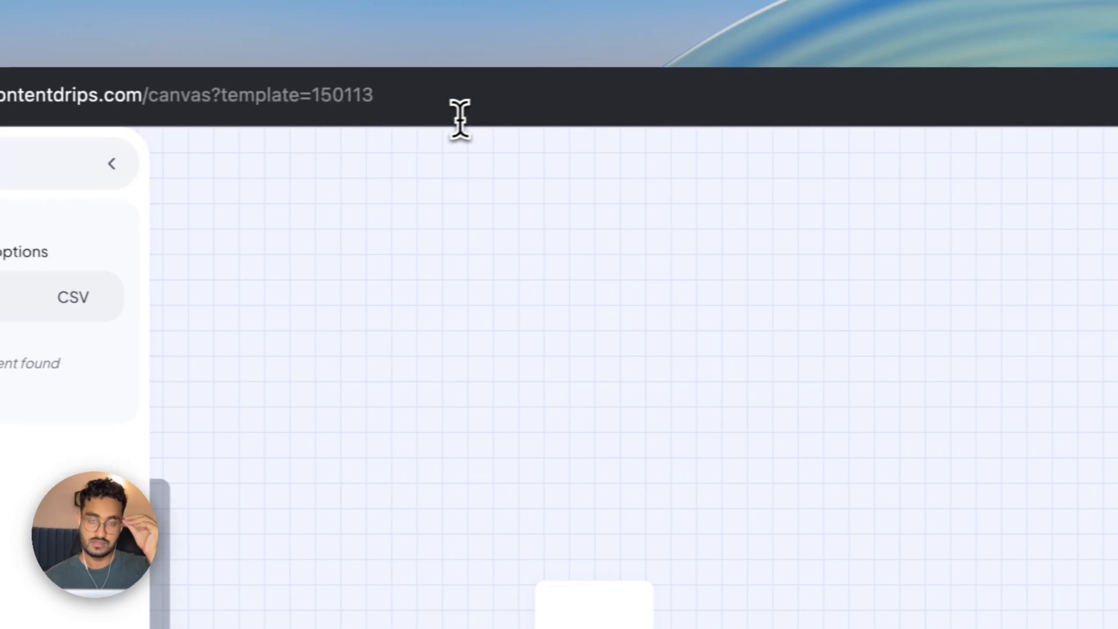
pyautogui.doubleClick(337, 115)
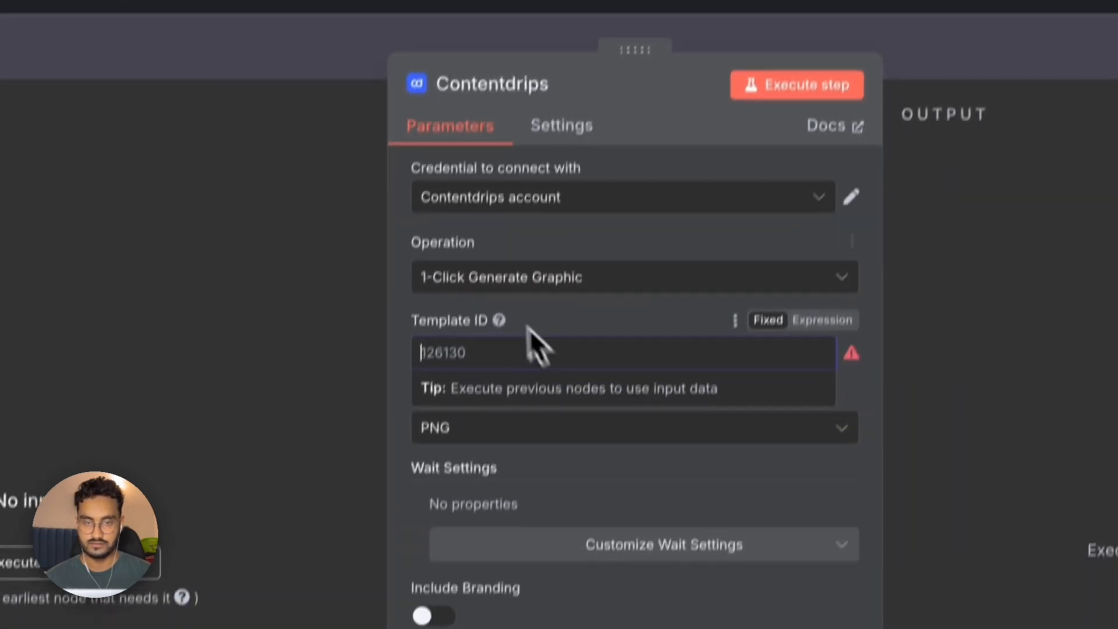
pyautogui.write('150113')
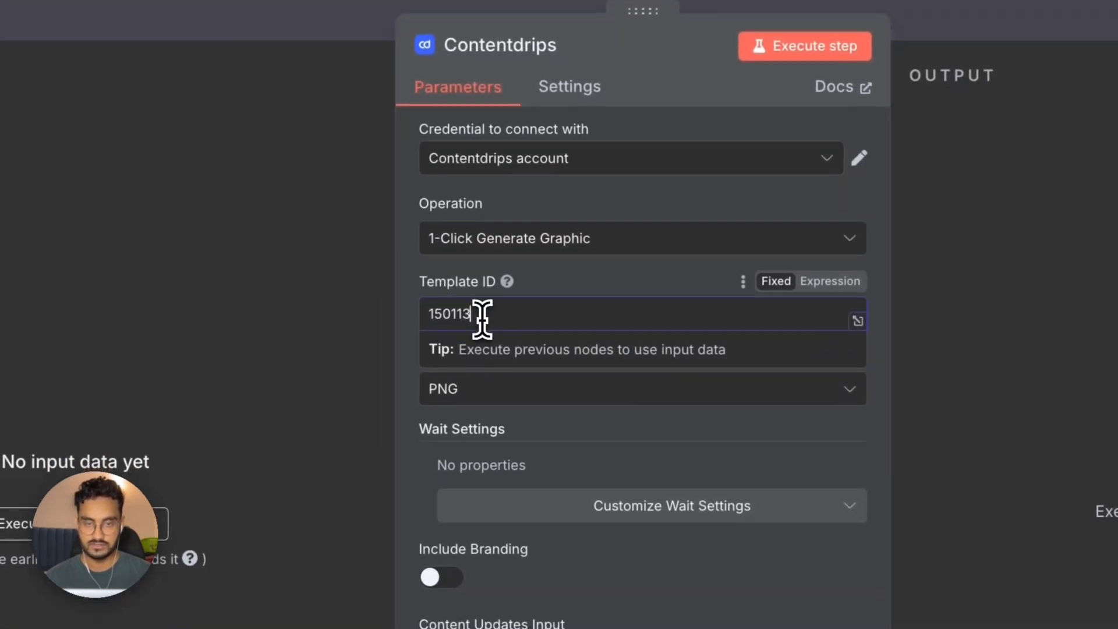
# Step: In the Blank Canvas template, check the labels assigned to the quote text and the author text below it
pyautogui.click(621, 431)
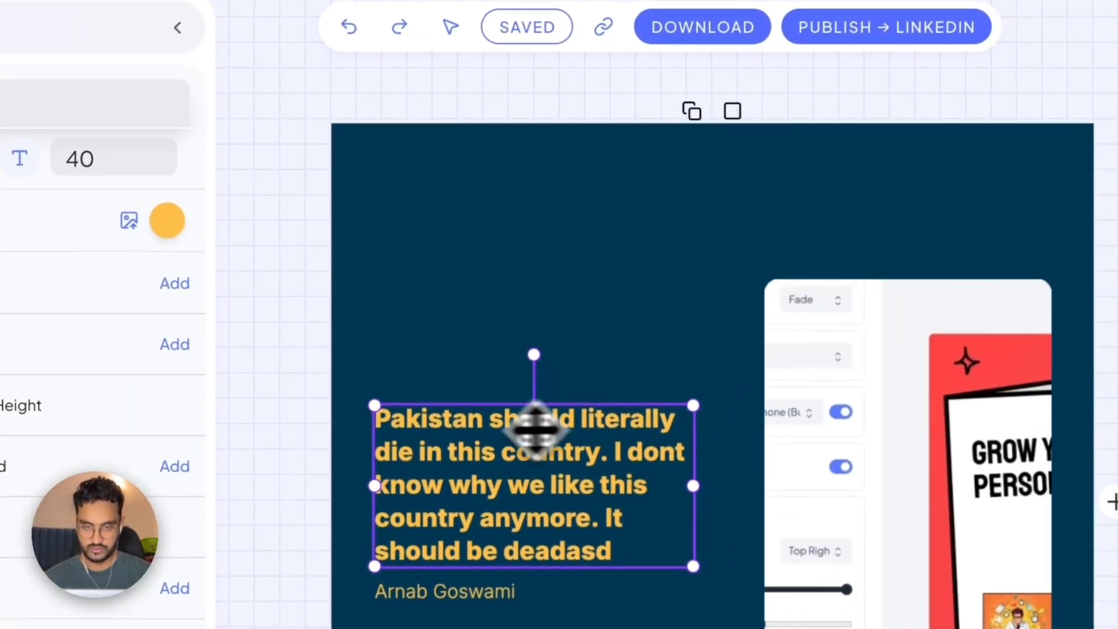
pyautogui.rightClick(665, 448)
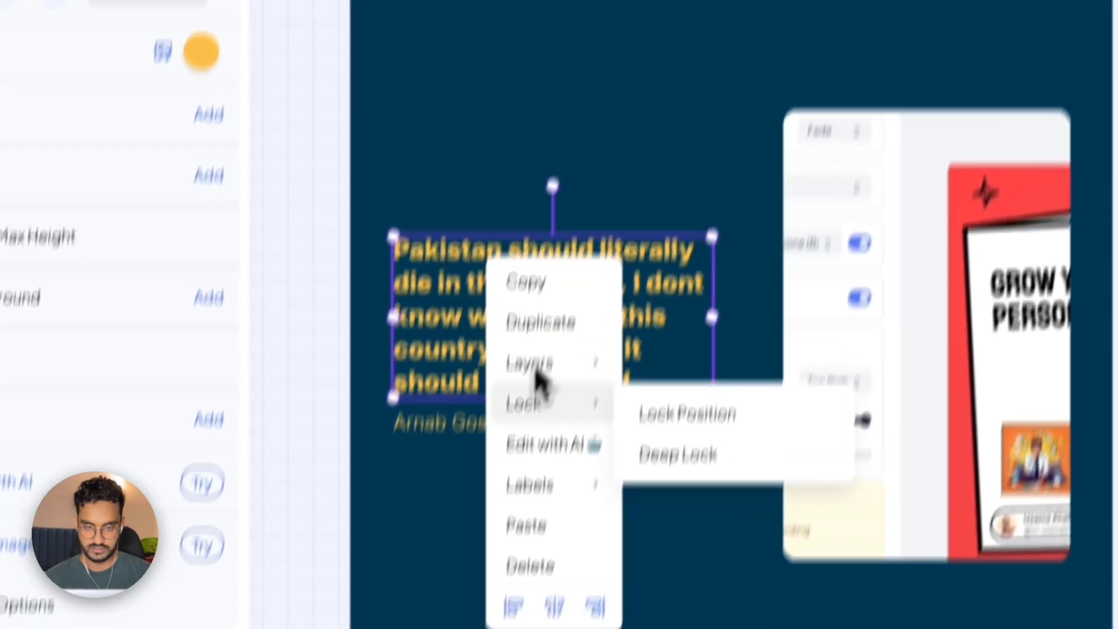
pyautogui.moveTo(572, 356)
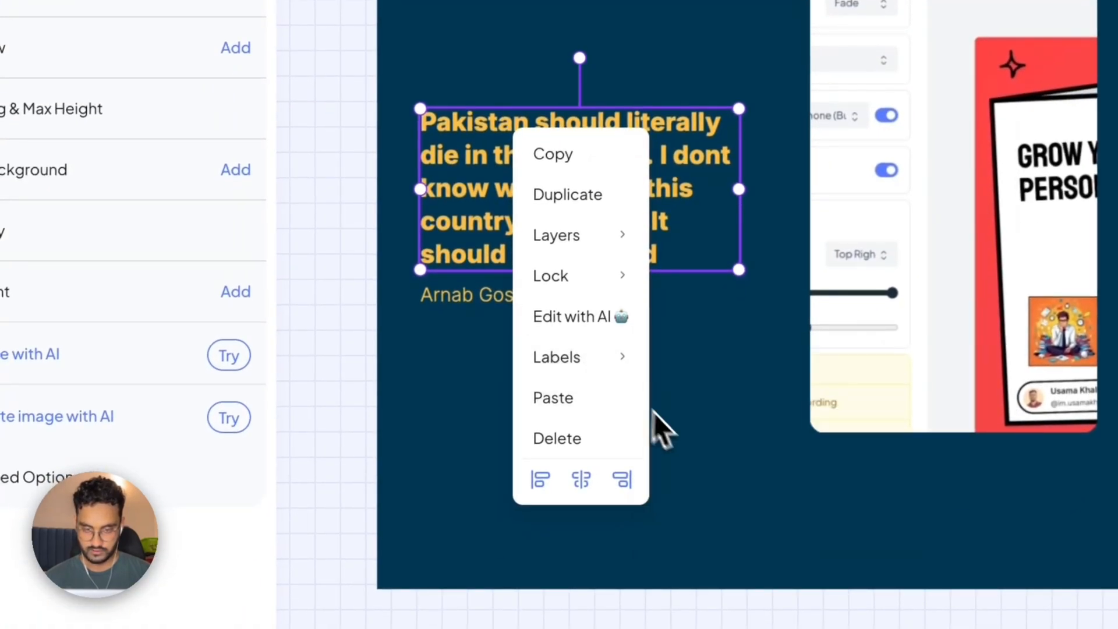
pyautogui.click(448, 295)
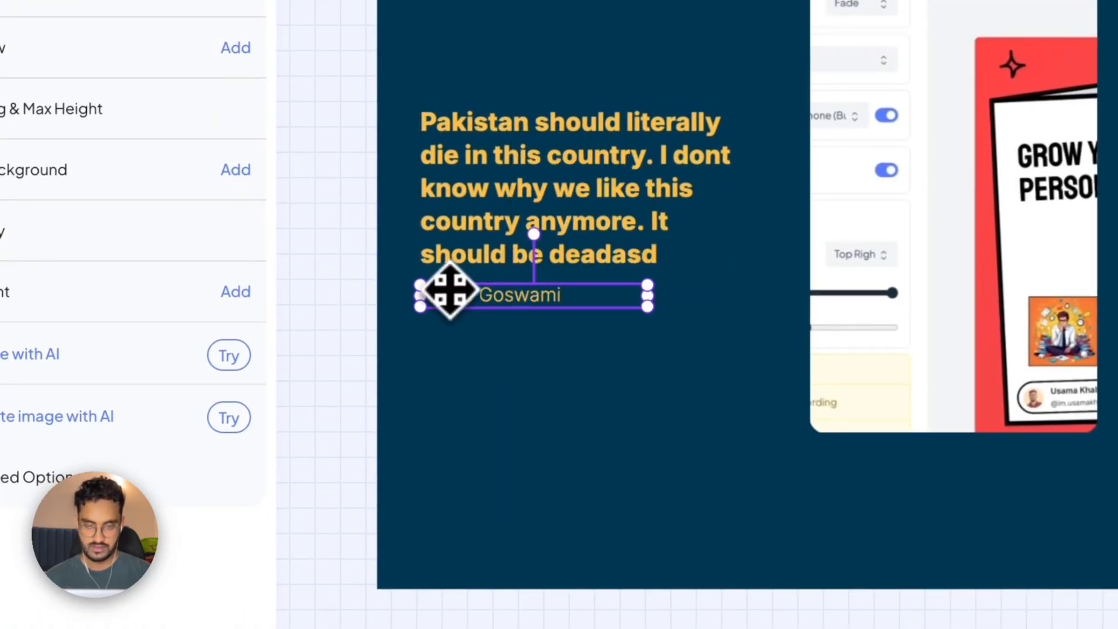
pyautogui.scroll(-2, 451, 271)
pyautogui.rightClick(493, 224)
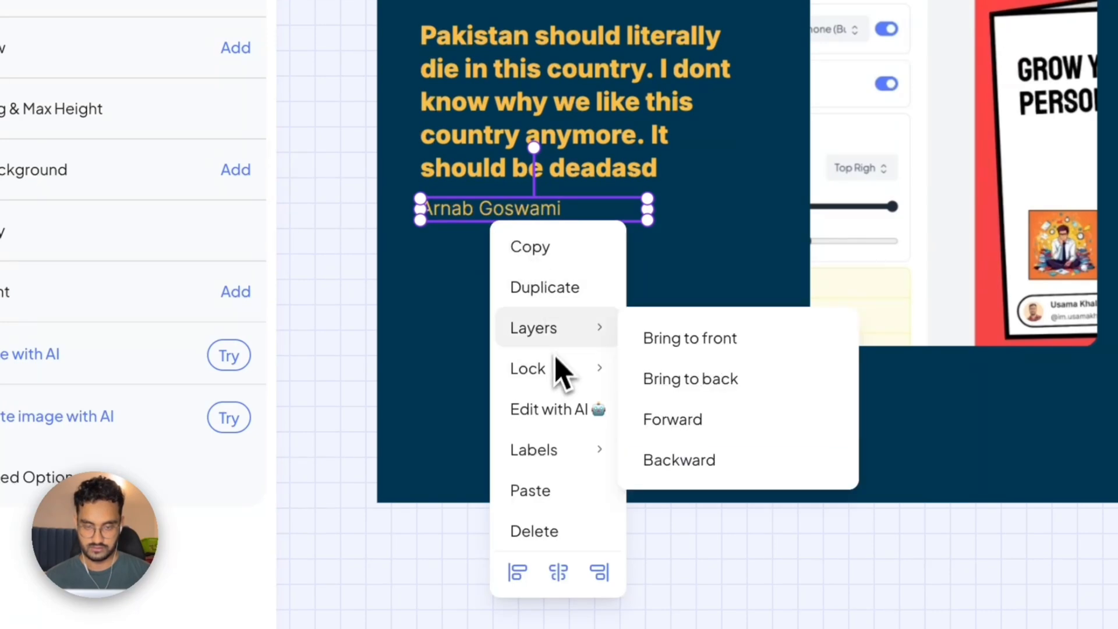
pyautogui.moveTo(557, 450)
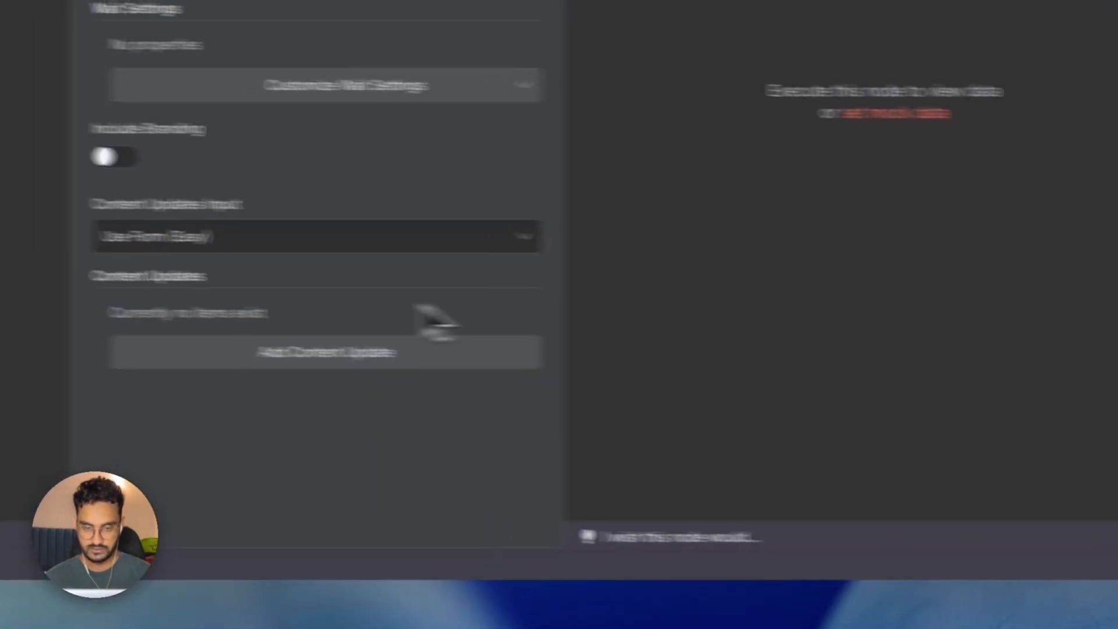
# Step: Switch the node's Content Updates Input to Use JSON (Advanced), then return it to Use Form (Easy)
pyautogui.click(445, 249)
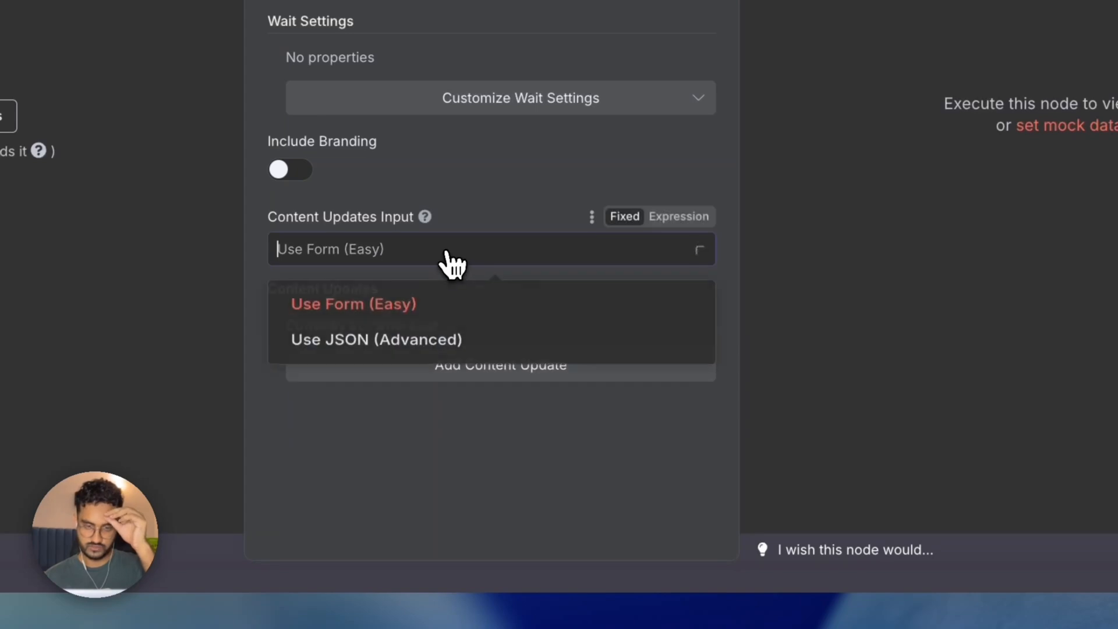
pyautogui.click(413, 341)
pyautogui.scroll(-2, 420, 320)
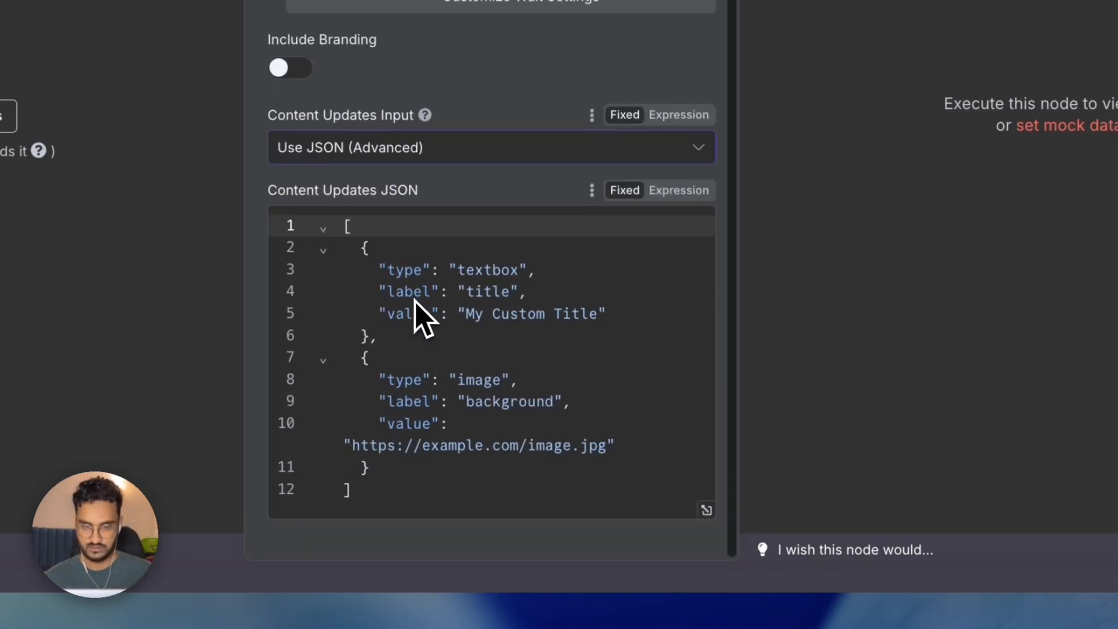
pyautogui.click(395, 160)
pyautogui.click(387, 201)
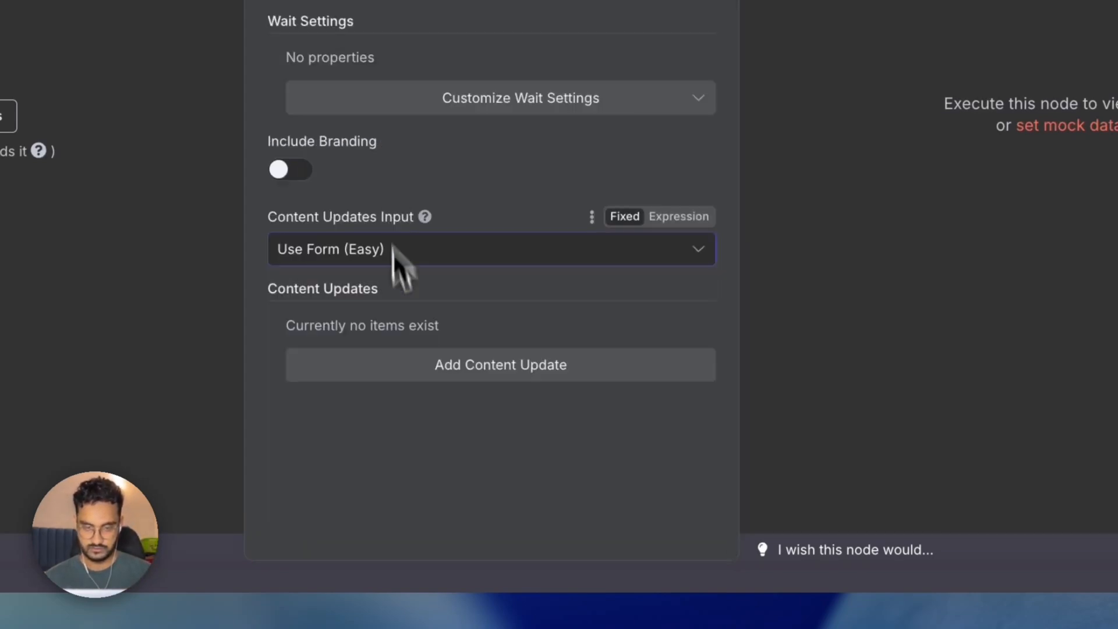
# Step: Add a Text Box content update with the label "quote" and the value "seek progress not perfection"
pyautogui.click(415, 373)
pyautogui.click(416, 368)
pyautogui.scroll(-2, 418, 376)
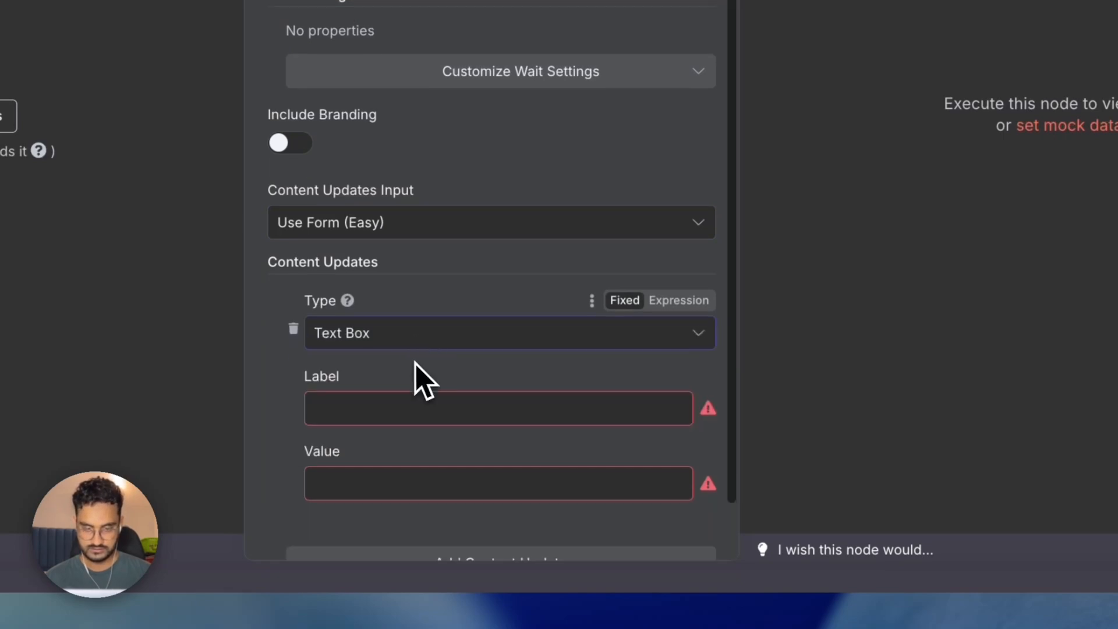
pyautogui.click(397, 353)
pyautogui.write('quot')
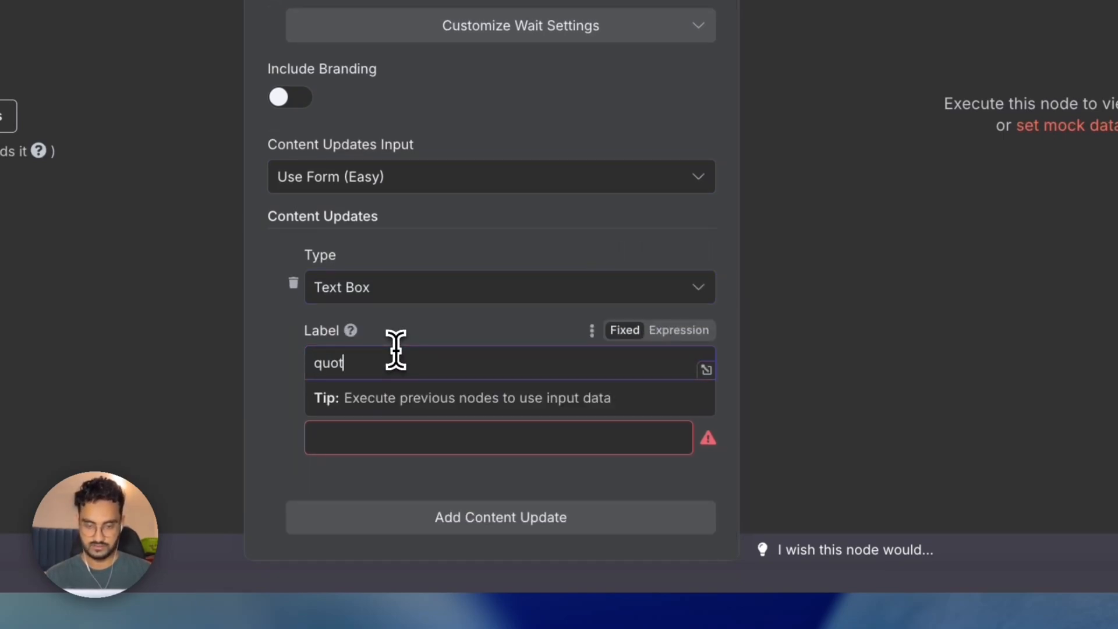
pyautogui.write('e')
pyautogui.click(438, 442)
pyautogui.write('see')
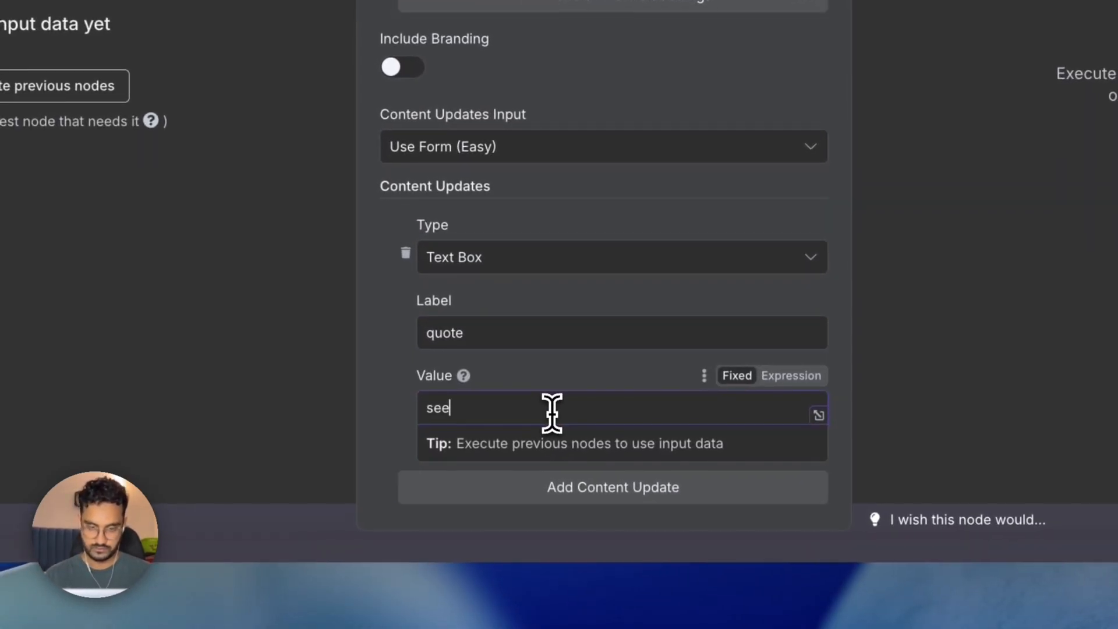
pyautogui.write('k progress not perfection')
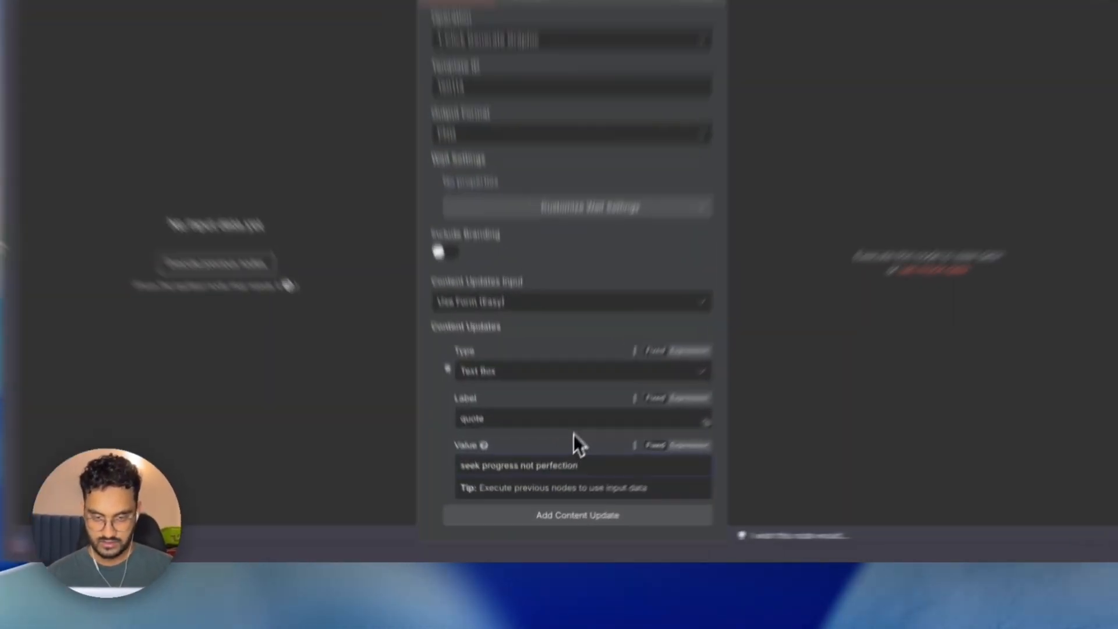
pyautogui.click(563, 473)
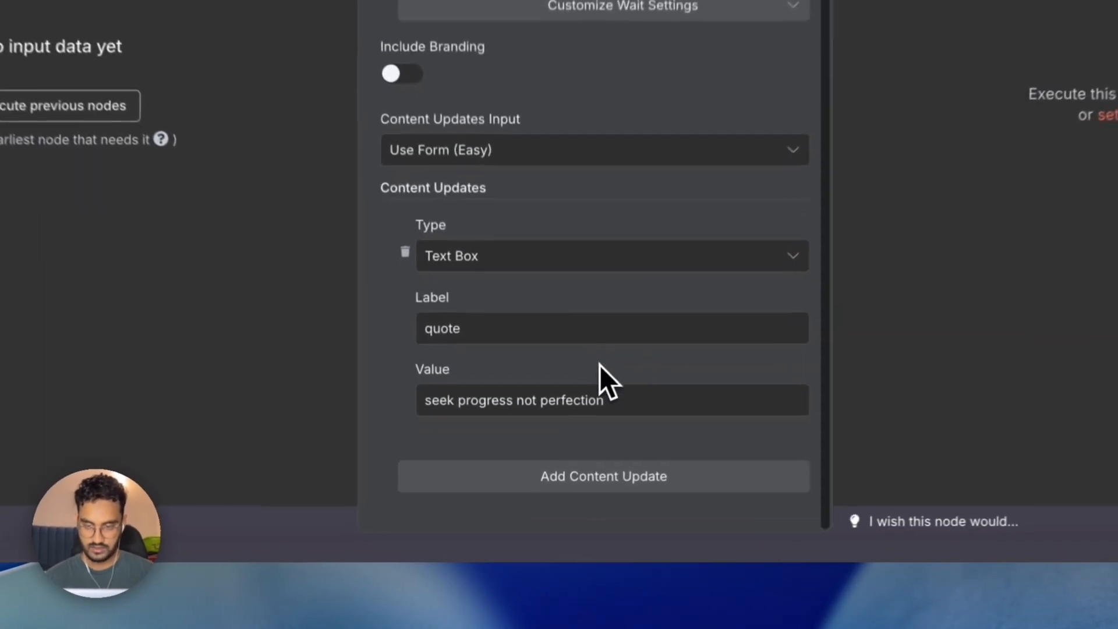
# Step: Add a second Text Box content update with the label "author" and fill in its value
pyautogui.click(611, 481)
pyautogui.scroll(-5, 606, 466)
pyautogui.click(487, 317)
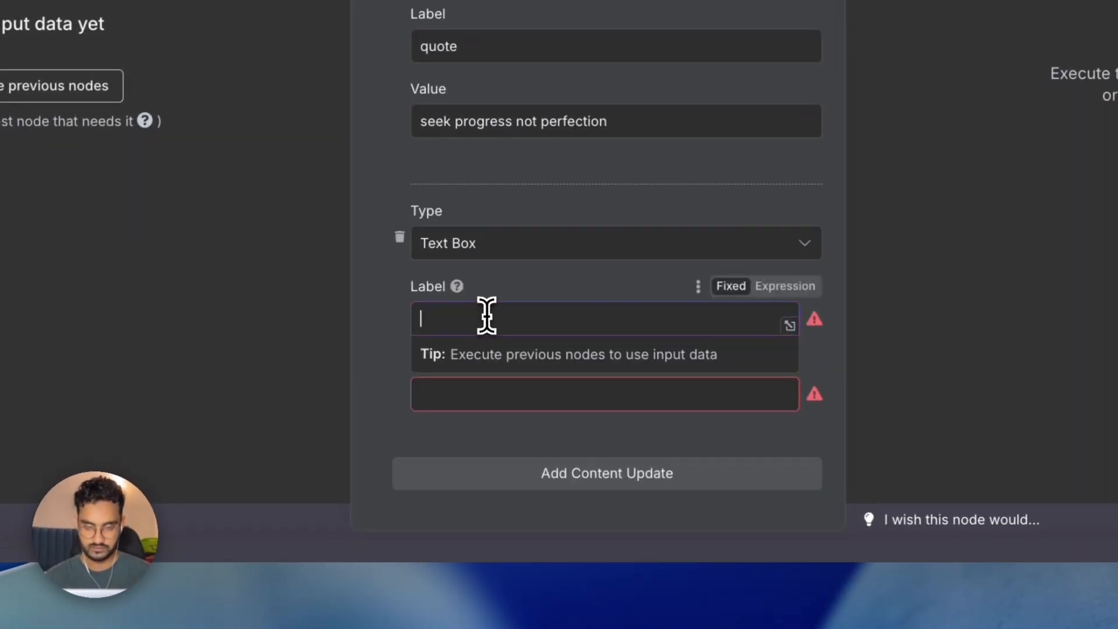
pyautogui.click(538, 389)
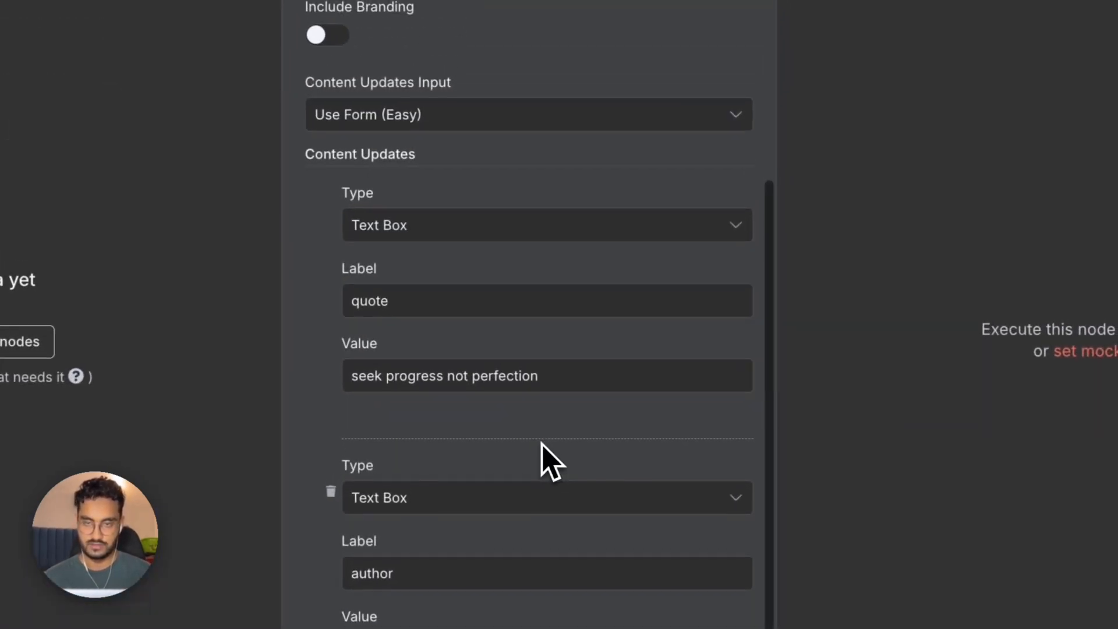
# Step: Add the Check Every (seconds) wait setting to the Contentdrips node and execute the step
pyautogui.scroll(6, 605, 204)
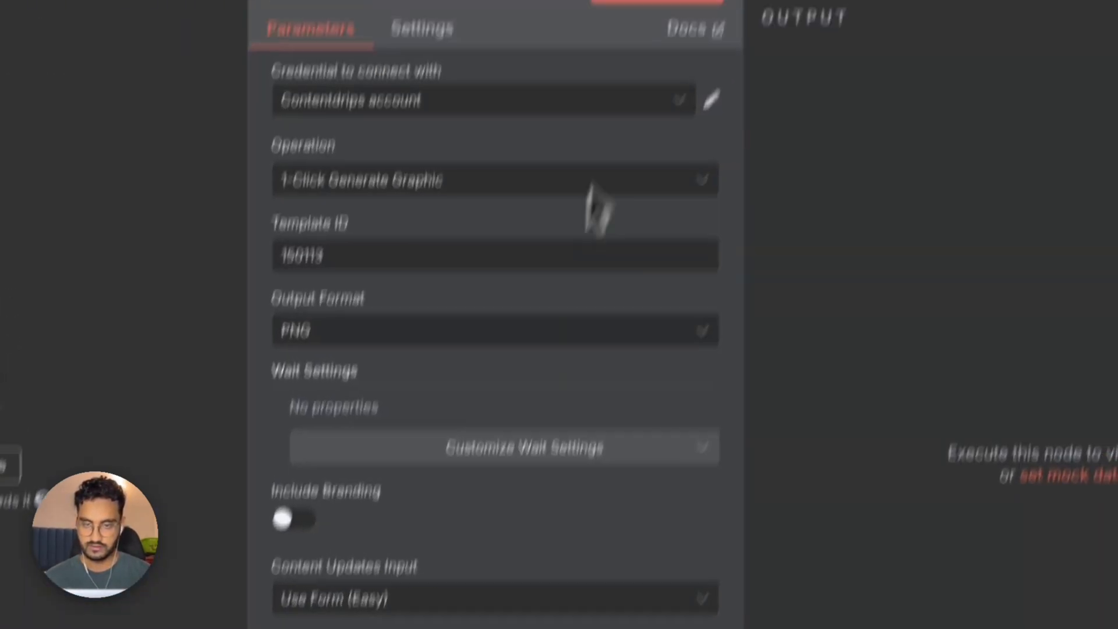
pyautogui.click(537, 336)
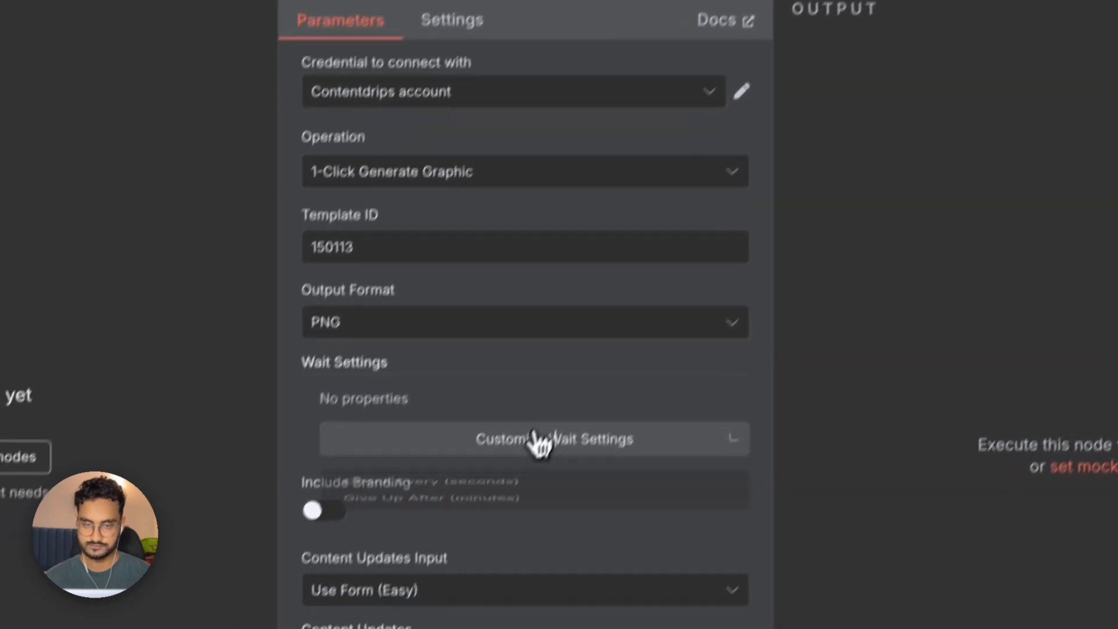
pyautogui.click(518, 459)
pyautogui.click(498, 400)
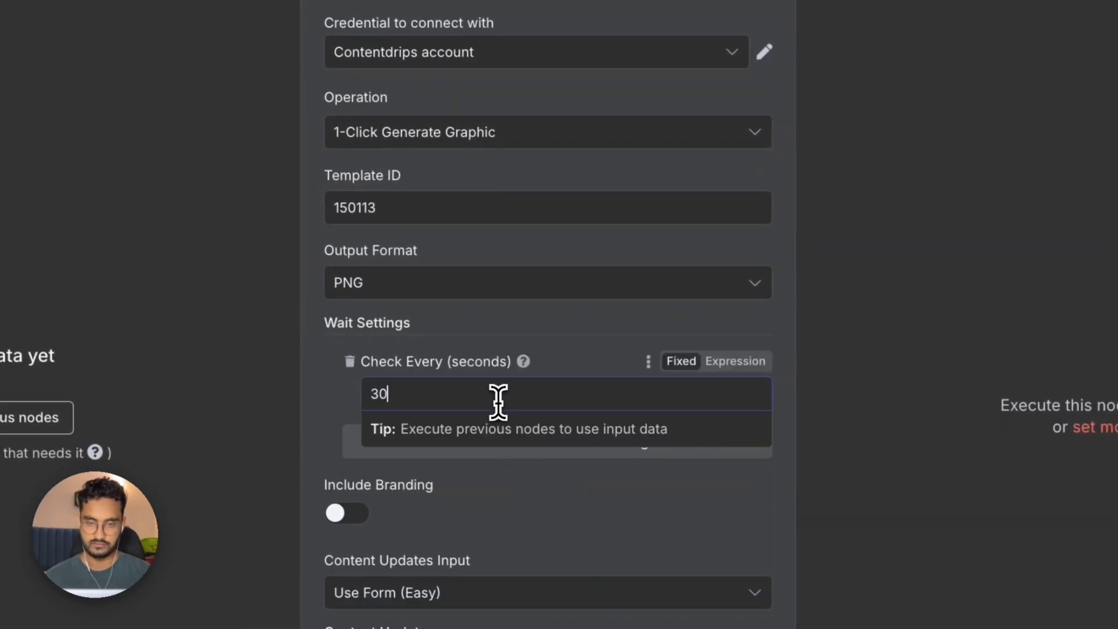
pyautogui.click(579, 319)
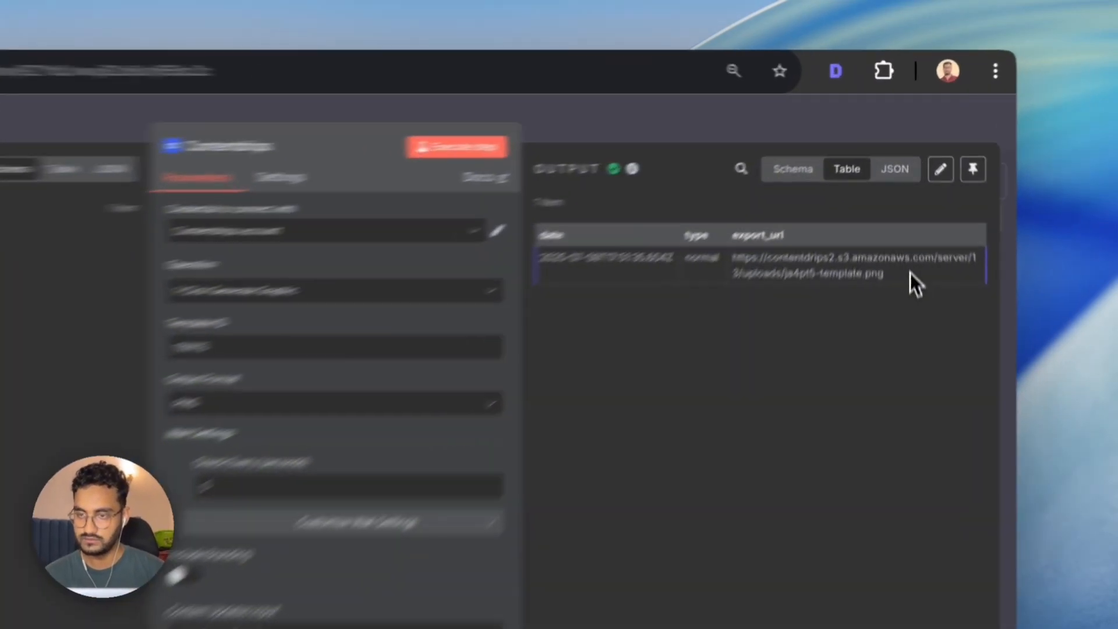
# Step: Copy the export URL ending in ja4pt5-template.png from the node's output and open the image in a new browser tab
pyautogui.moveTo(891, 205); pyautogui.dragTo(806, 193)
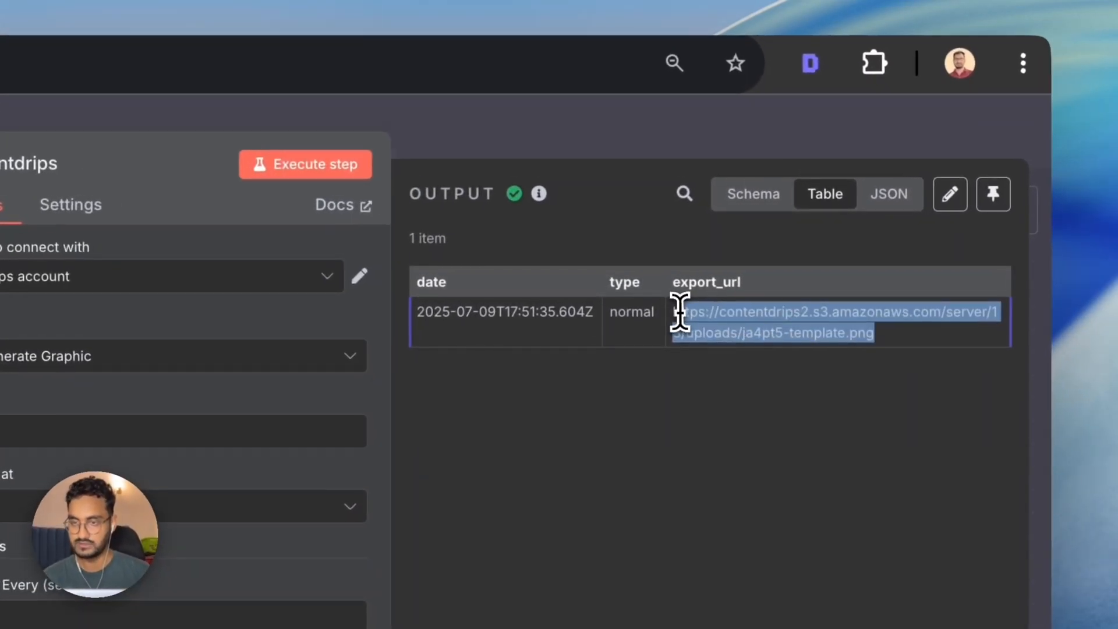
pyautogui.moveTo(680, 312); pyautogui.dragTo(671, 313)
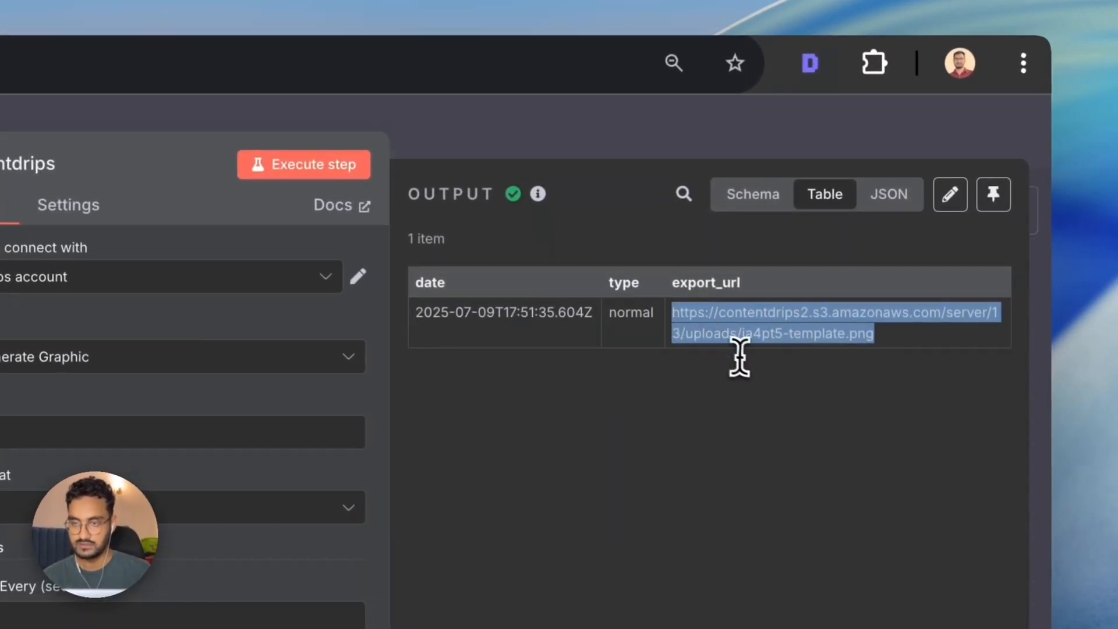
pyautogui.hotkey('ctrl', 'c')
pyautogui.hotkey('ctrl', 't')
pyautogui.hotkey('ctrl', 'v')
pyautogui.press('Return')
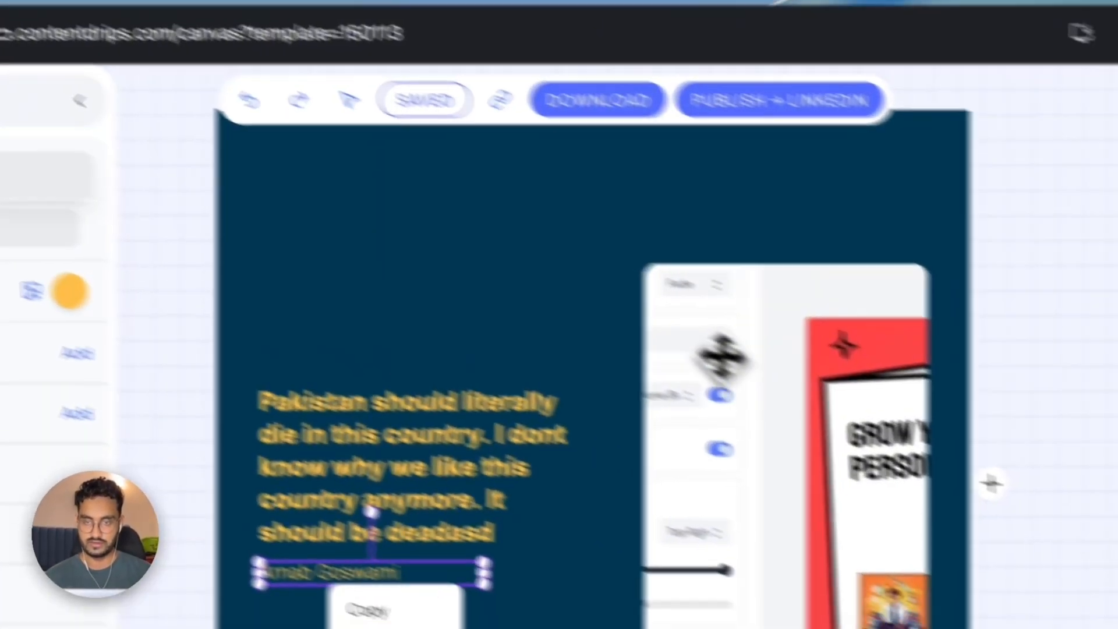
# Step: Revisit the Blank Canvas template and return to the beginning of the Contentdrips API Playground page
pyautogui.rightClick(594, 302)
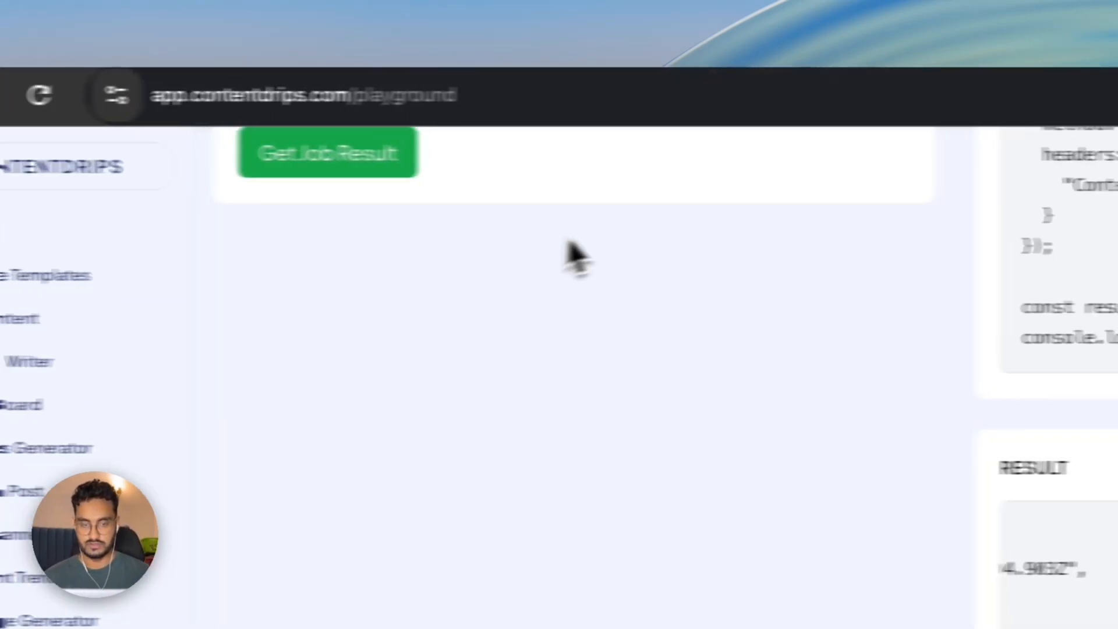
pyautogui.scroll(8, 754, 256)
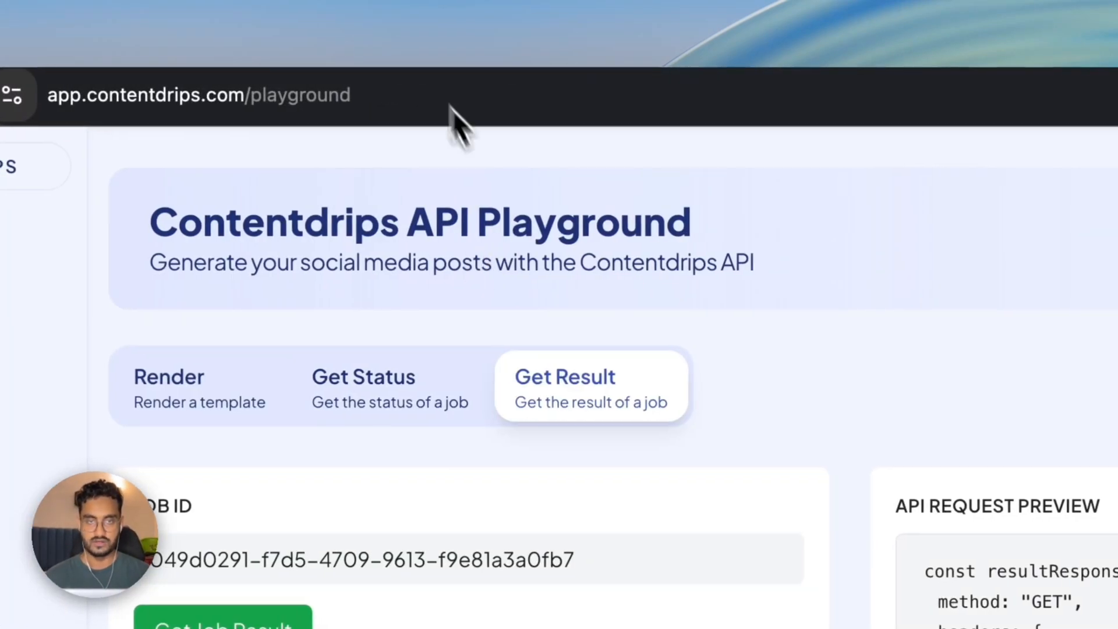